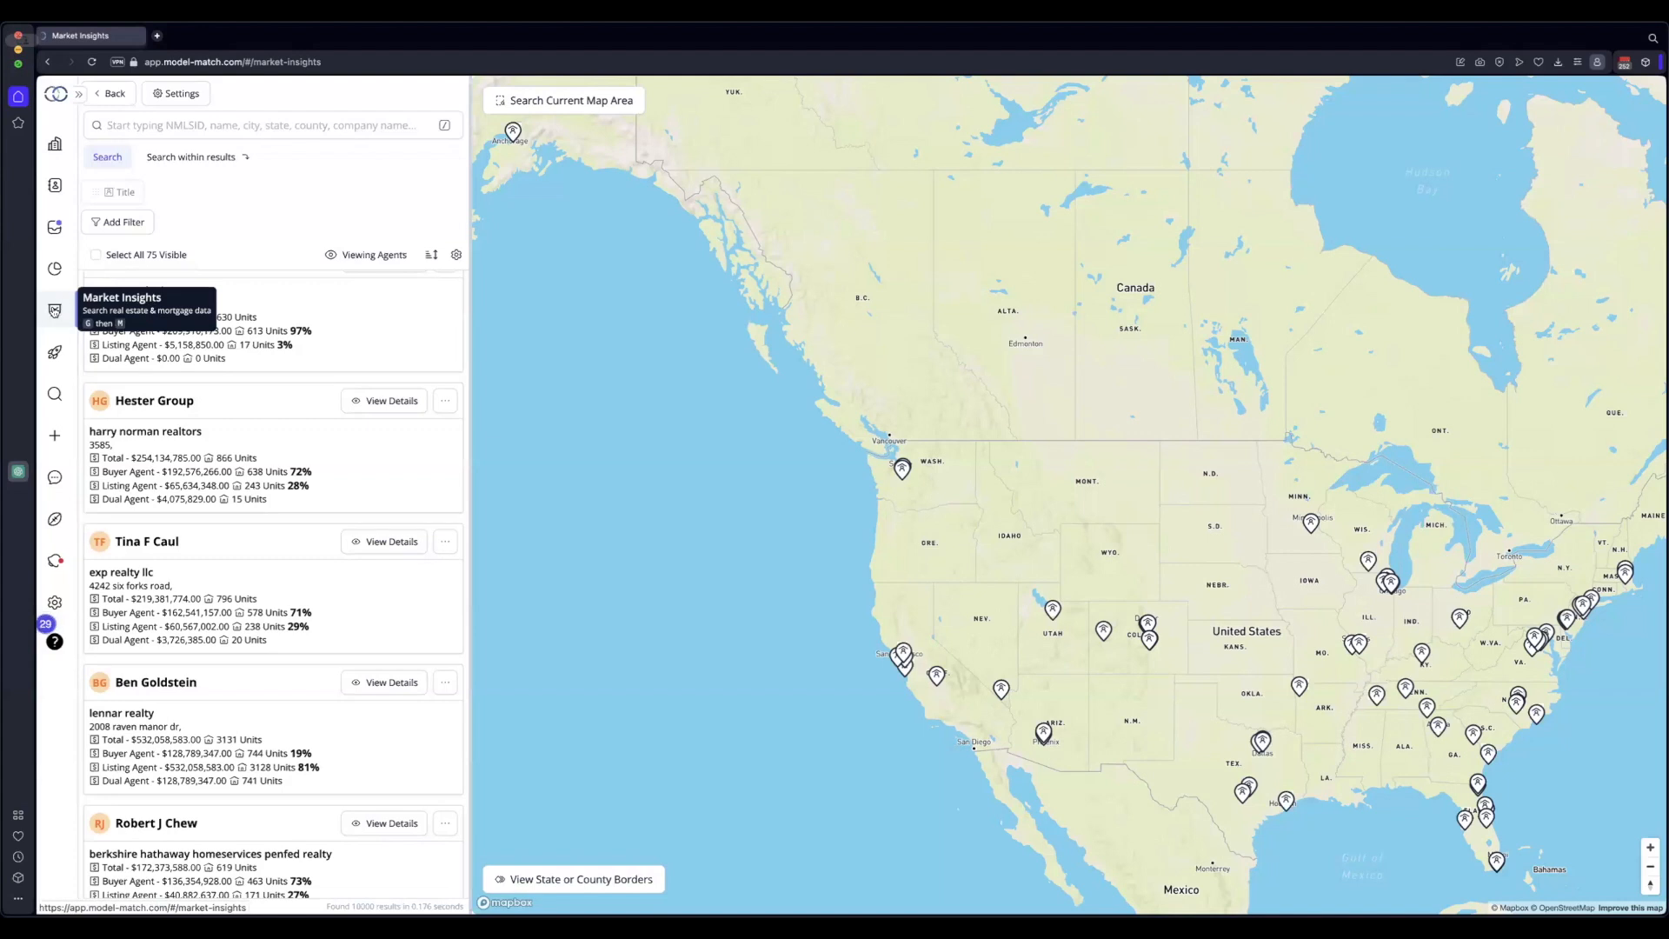
Expand the navigation drawer so every section is listed by name
click(79, 94)
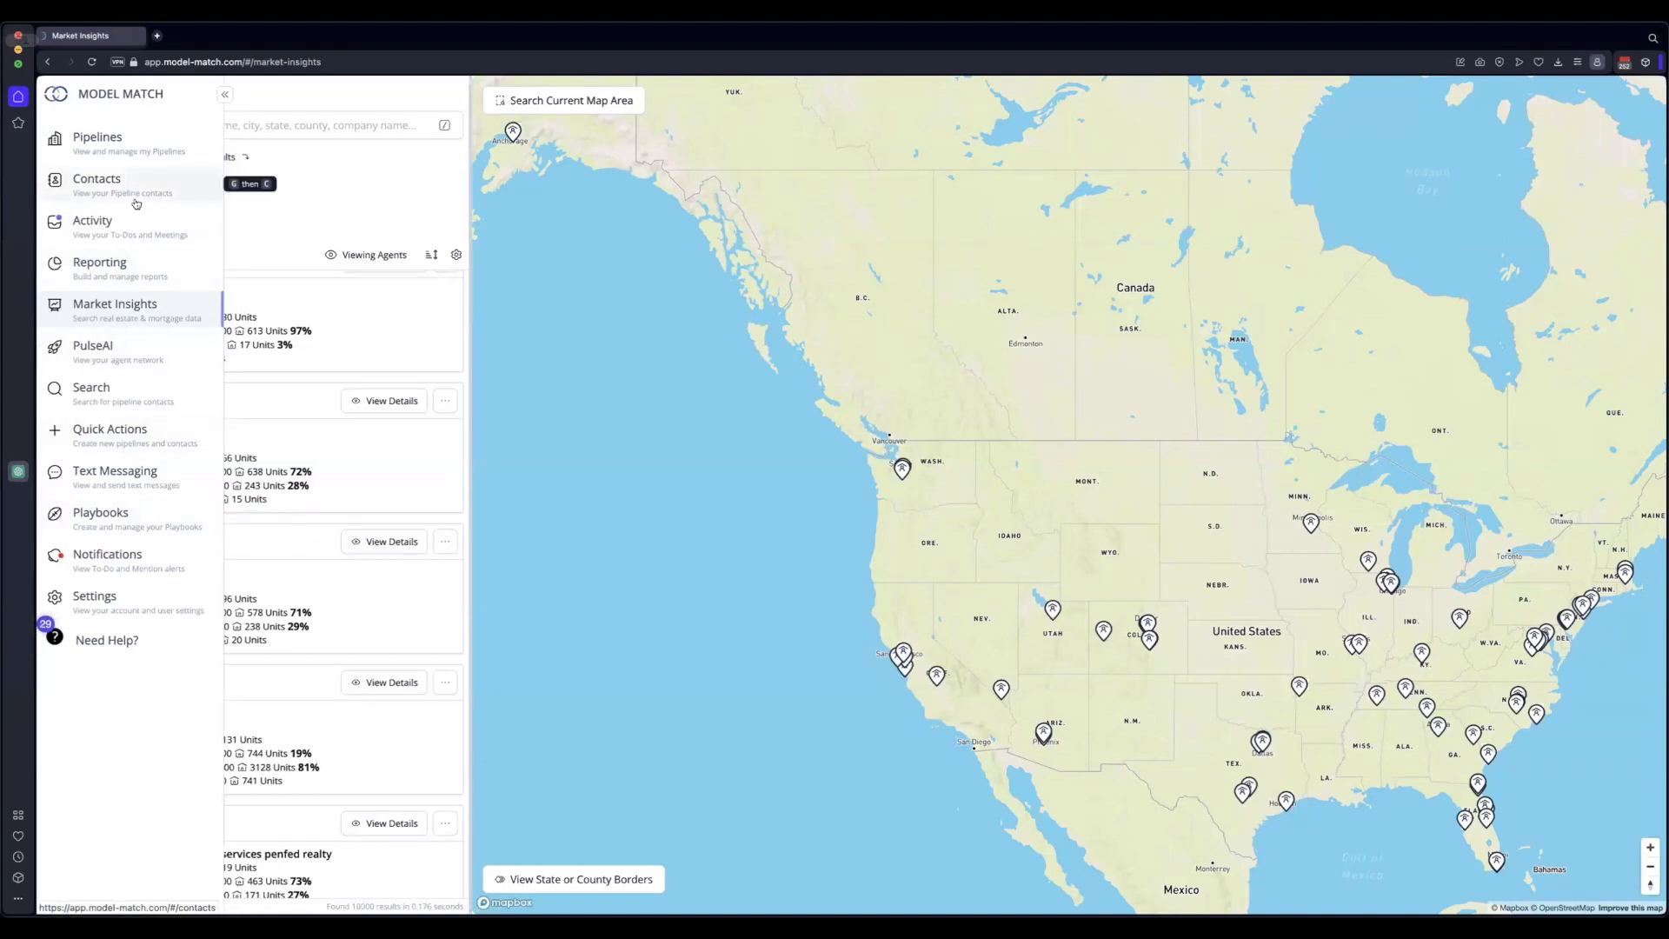
Collapse the navigation drawer to icons and open the Viewing record-type dropdown
click(224, 94)
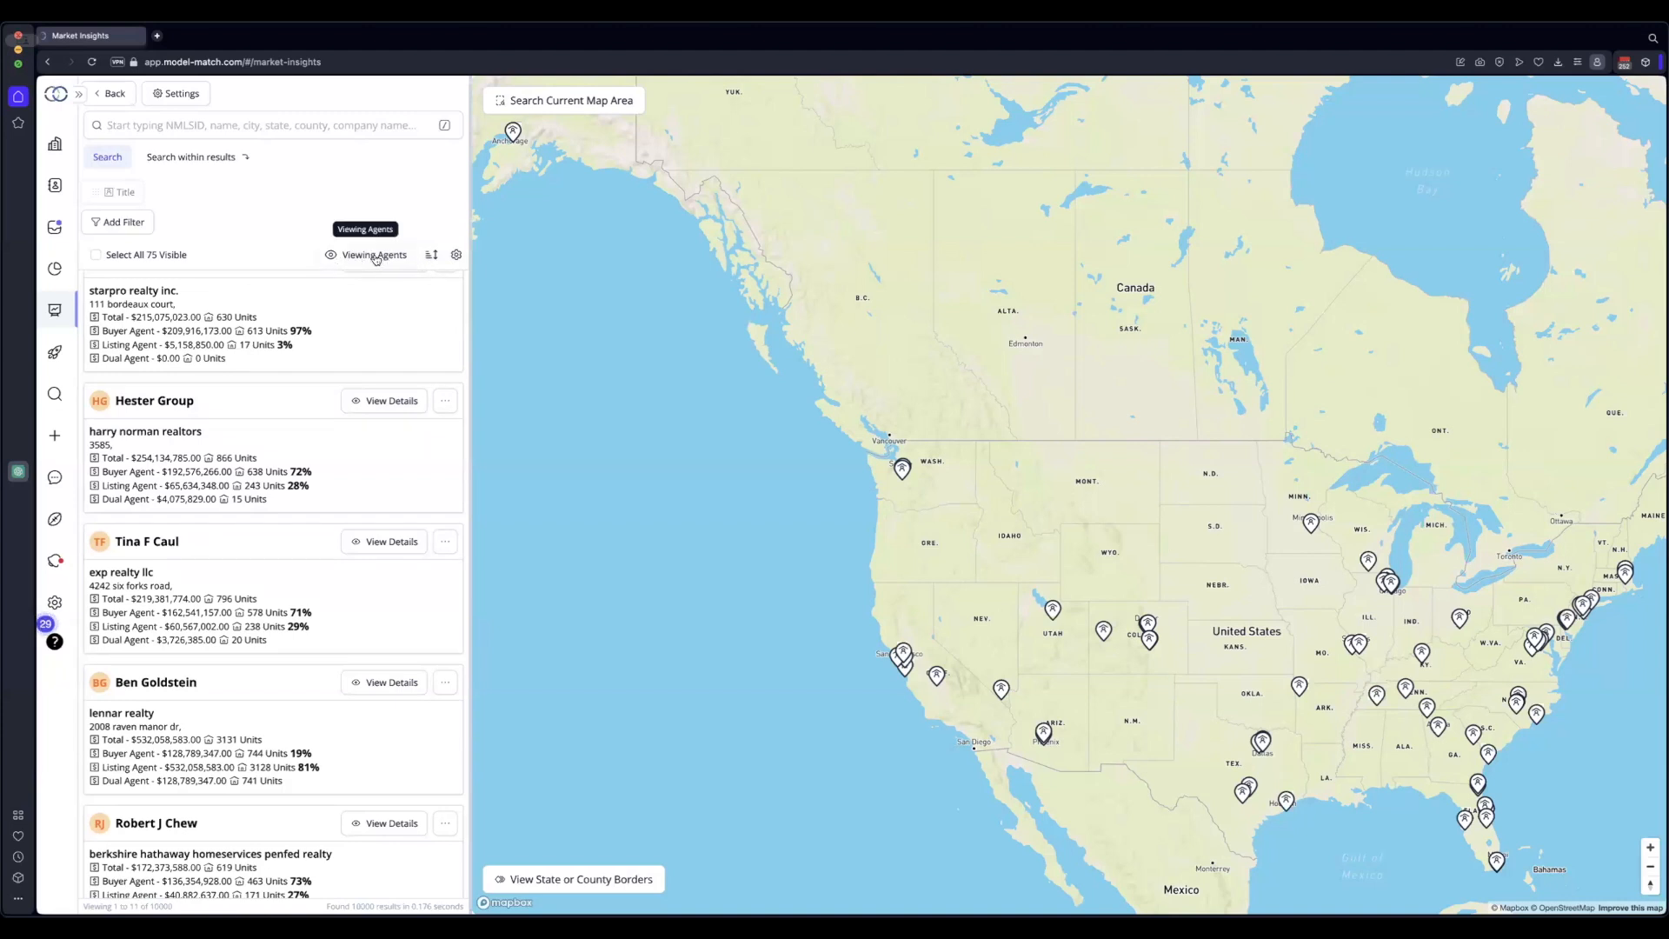
click(374, 255)
Switch the results to Loan Originators, then reopen the Viewing dropdown to return to All Agents
click(369, 286)
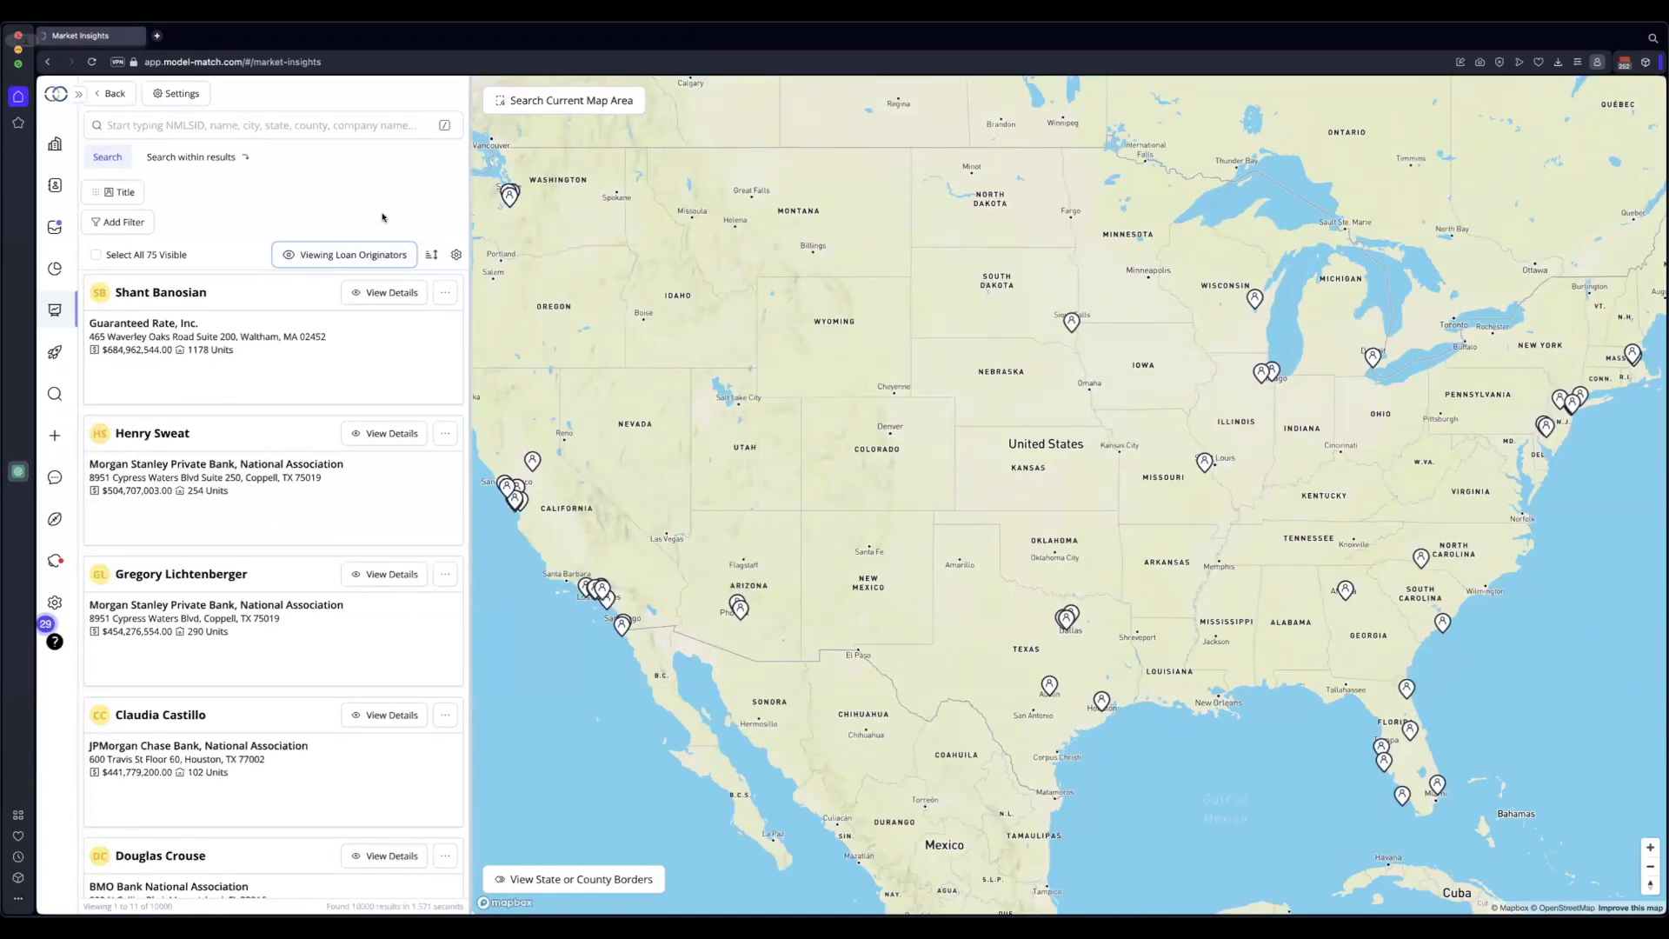
click(343, 258)
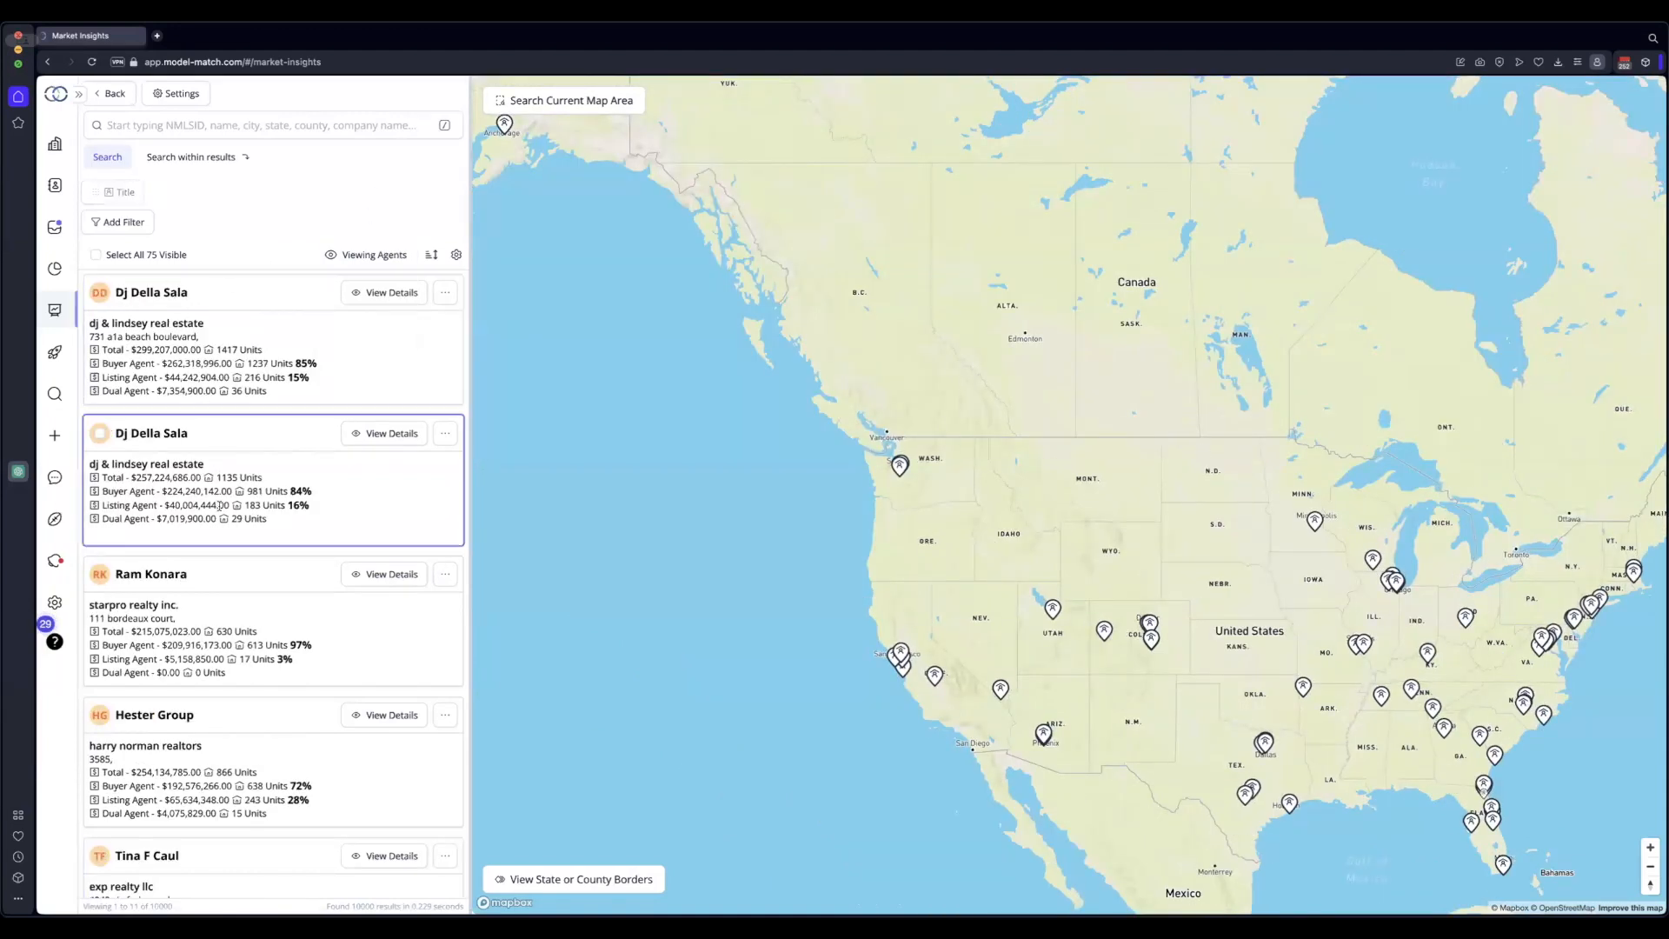
Pan the map to centre the United States and open the search suggestions
scroll(219, 505, down, 1)
scroll(219, 505, down, 4)
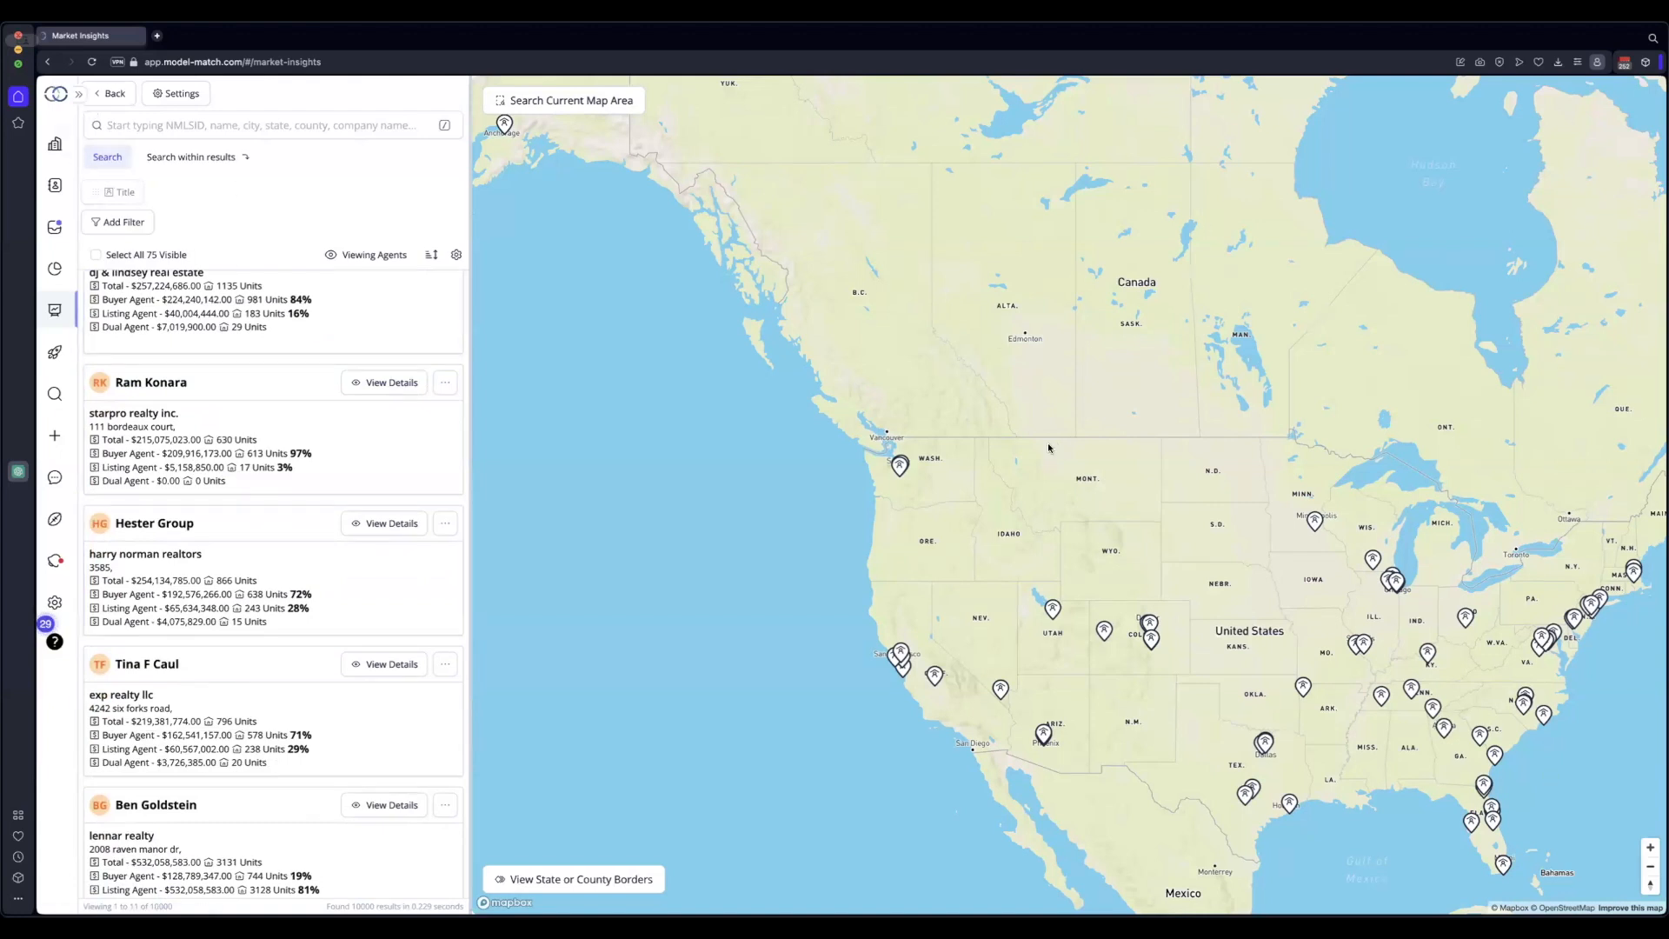
drag(1048, 448, 936, 337)
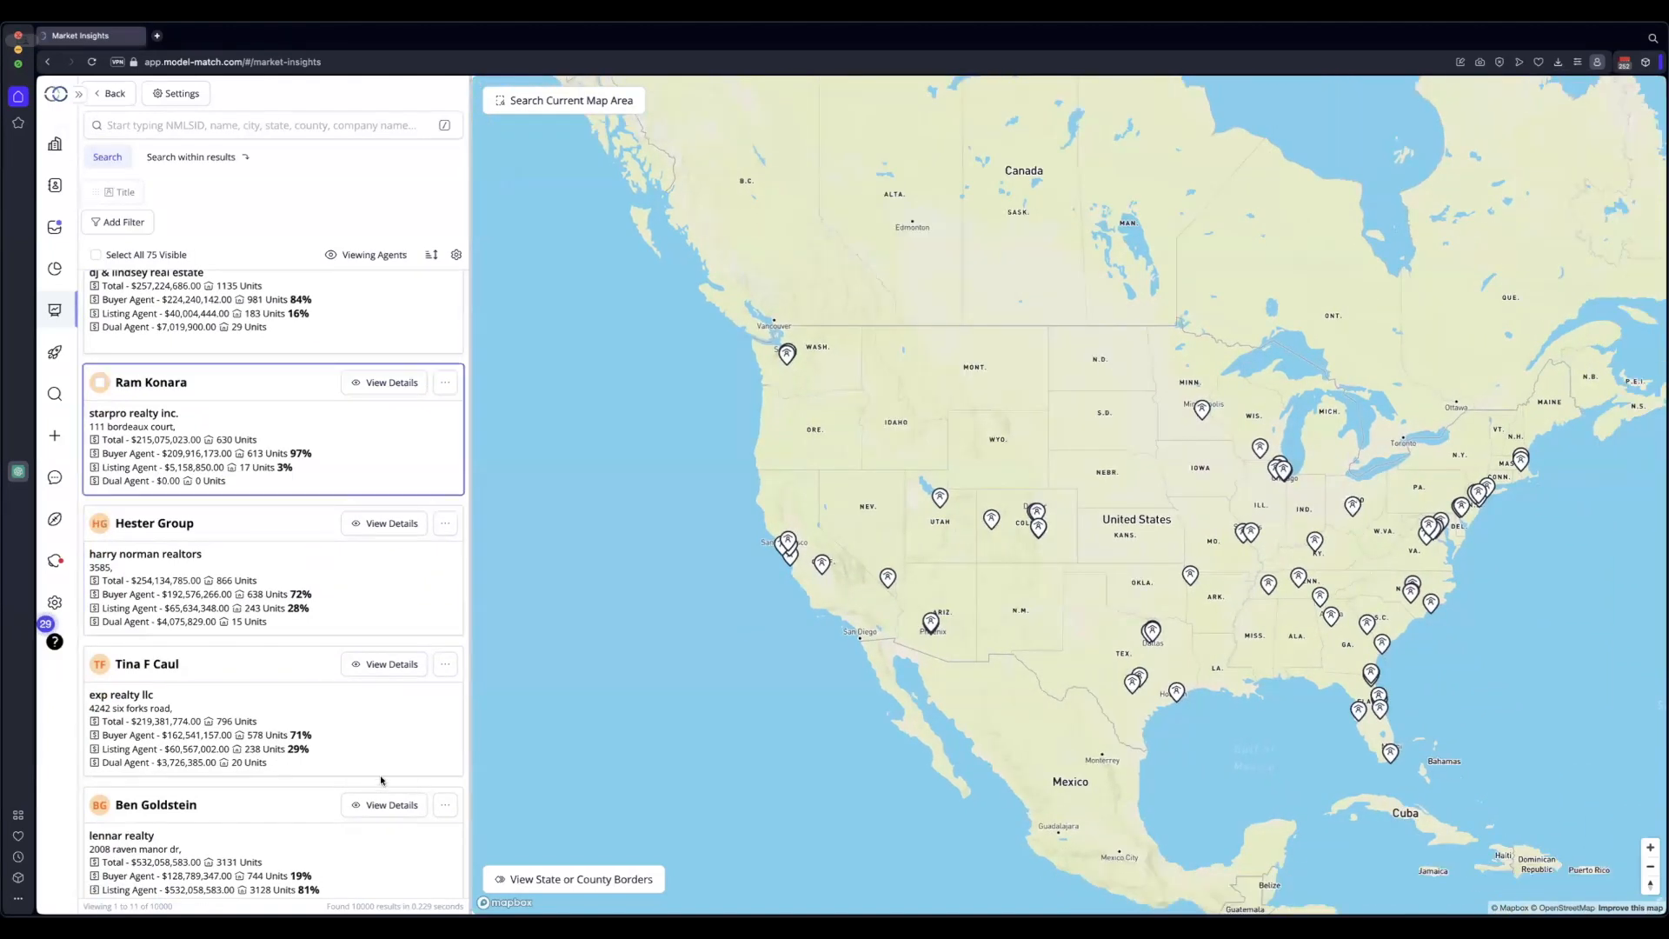
scroll(380, 779, down, 5)
scroll(261, 565, up, 6)
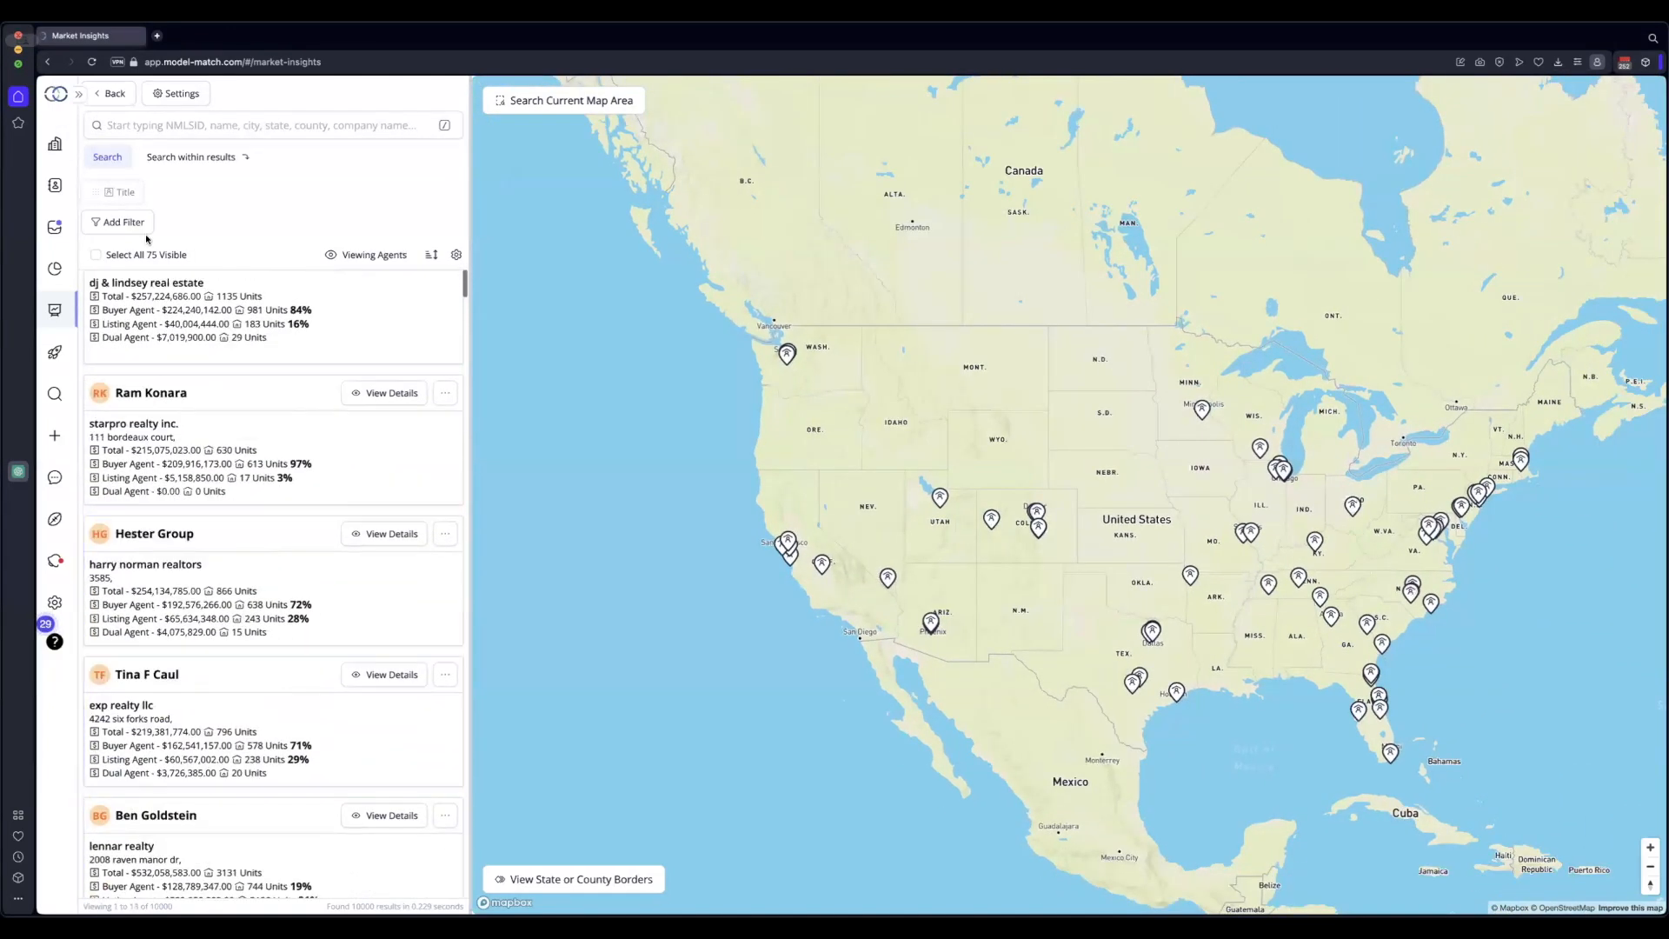
click(253, 128)
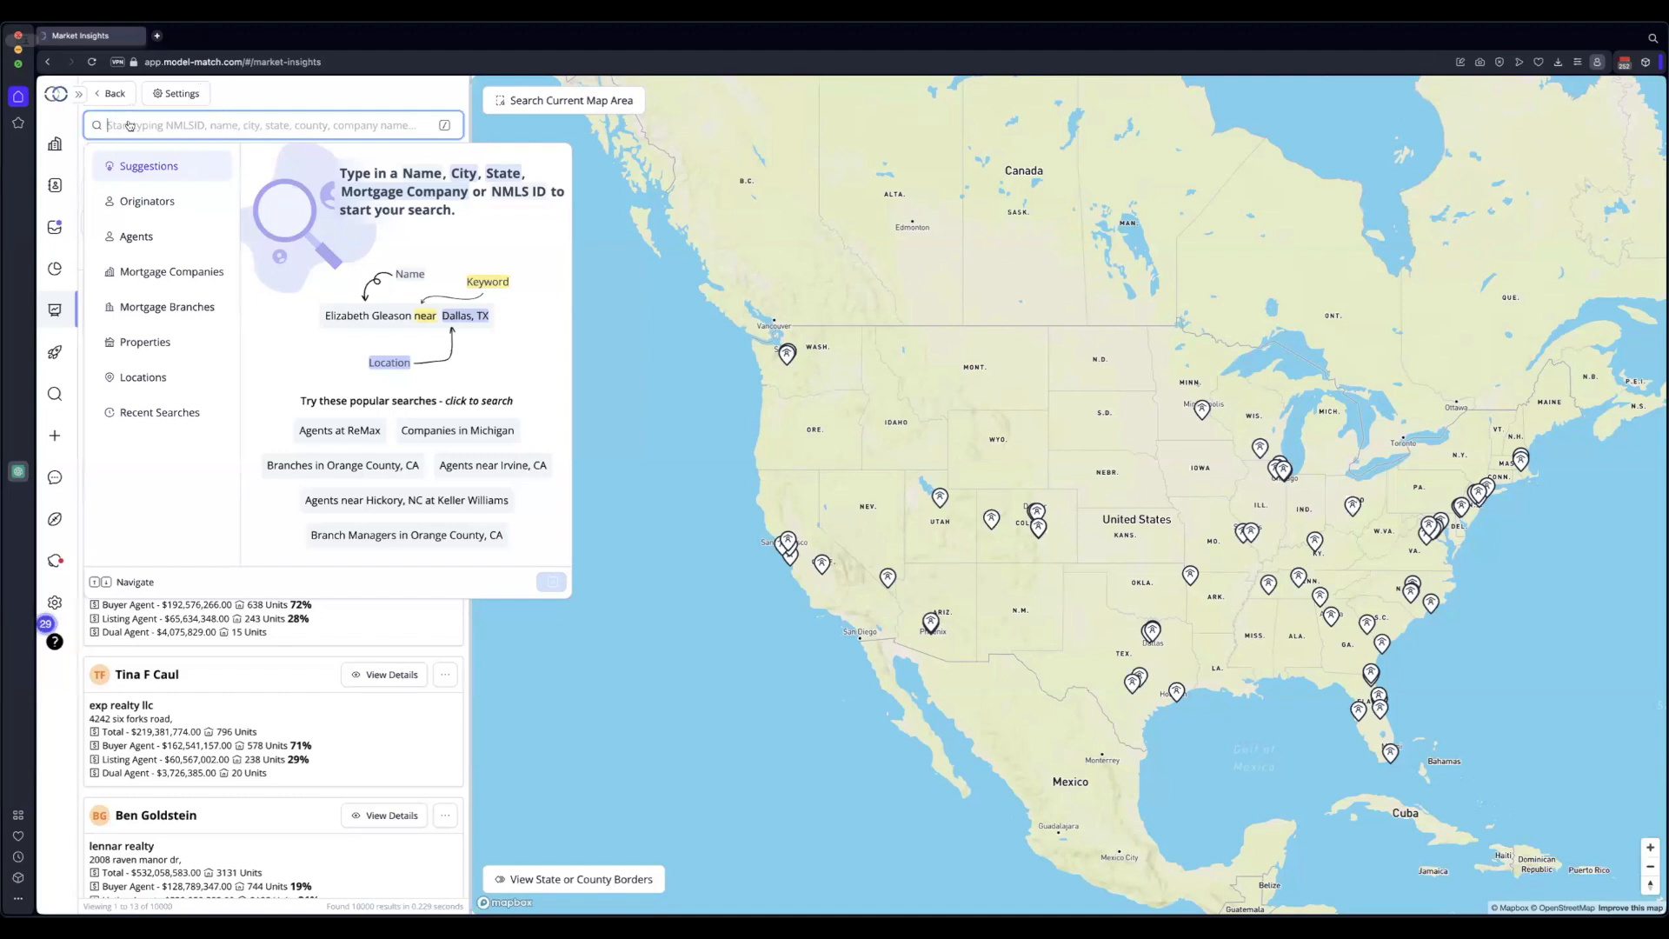
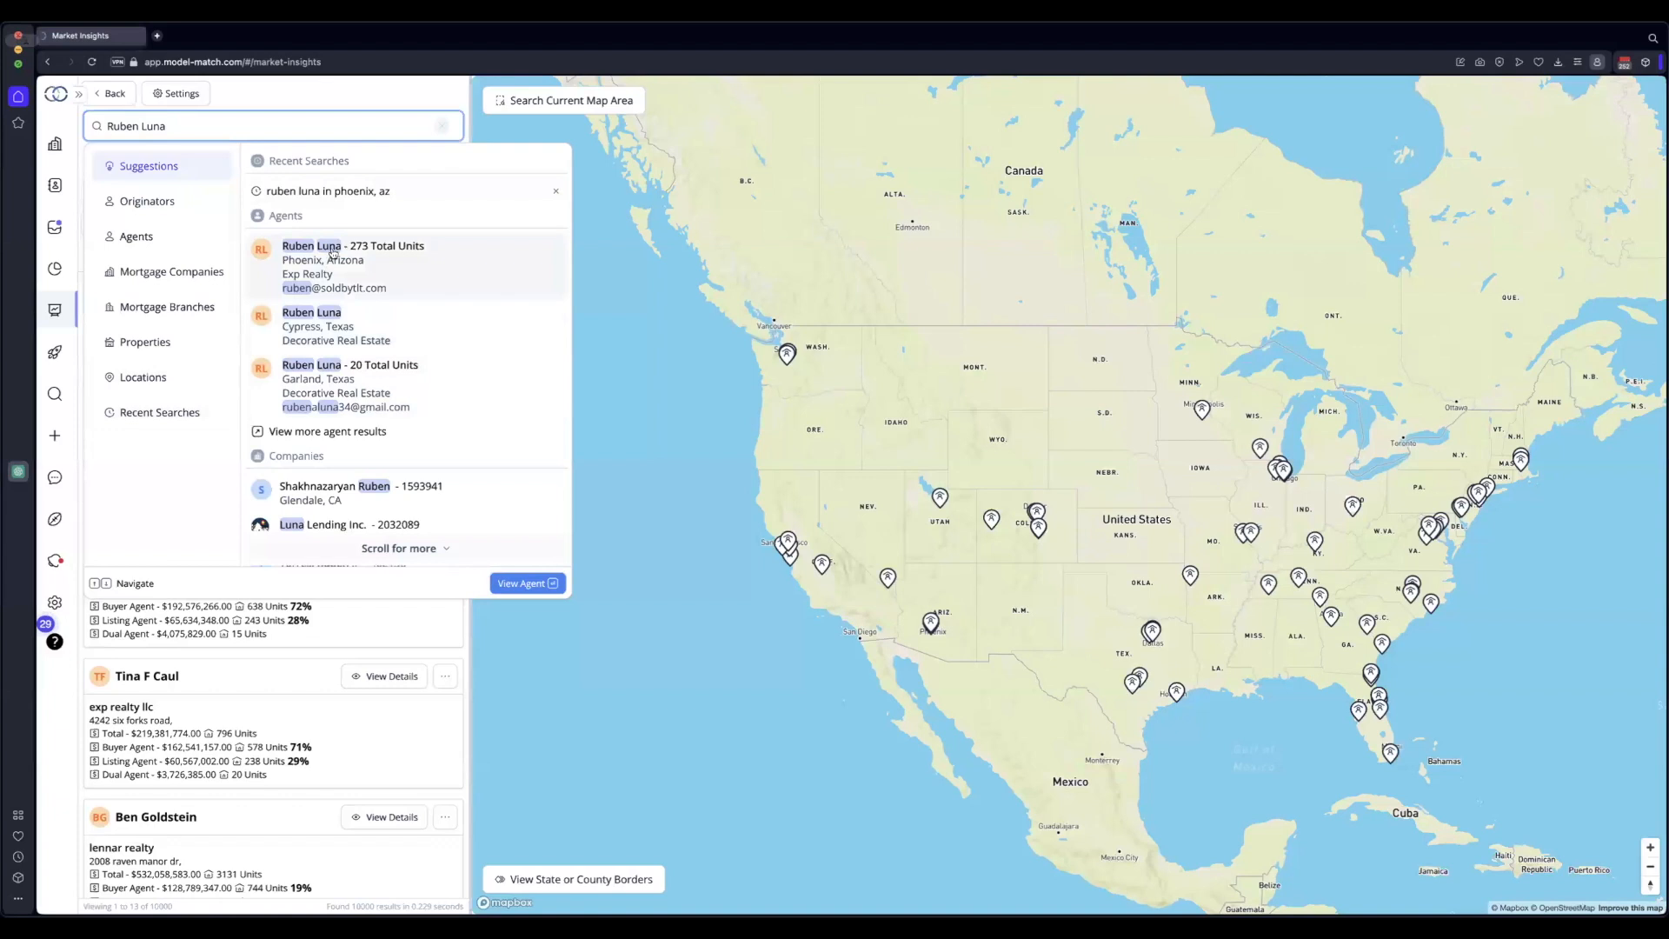
Search for the agent's full name, fixing the surname typo, and browse the matching suggestions
scroll(390, 522, down, 1)
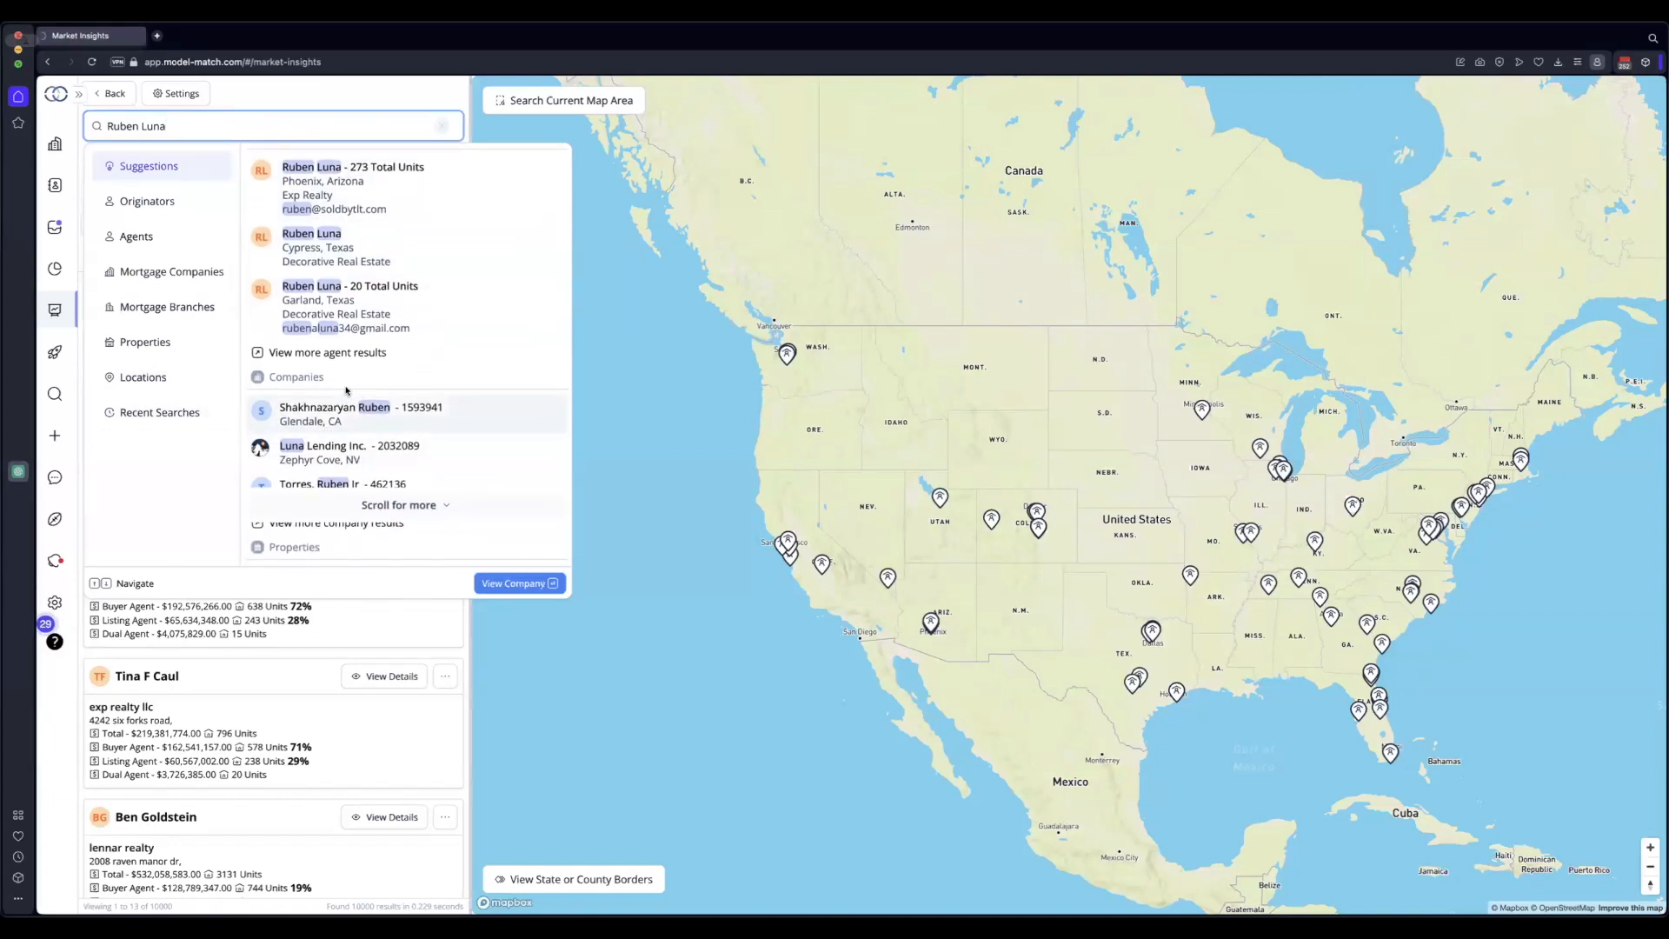
scroll(346, 390, up, 1)
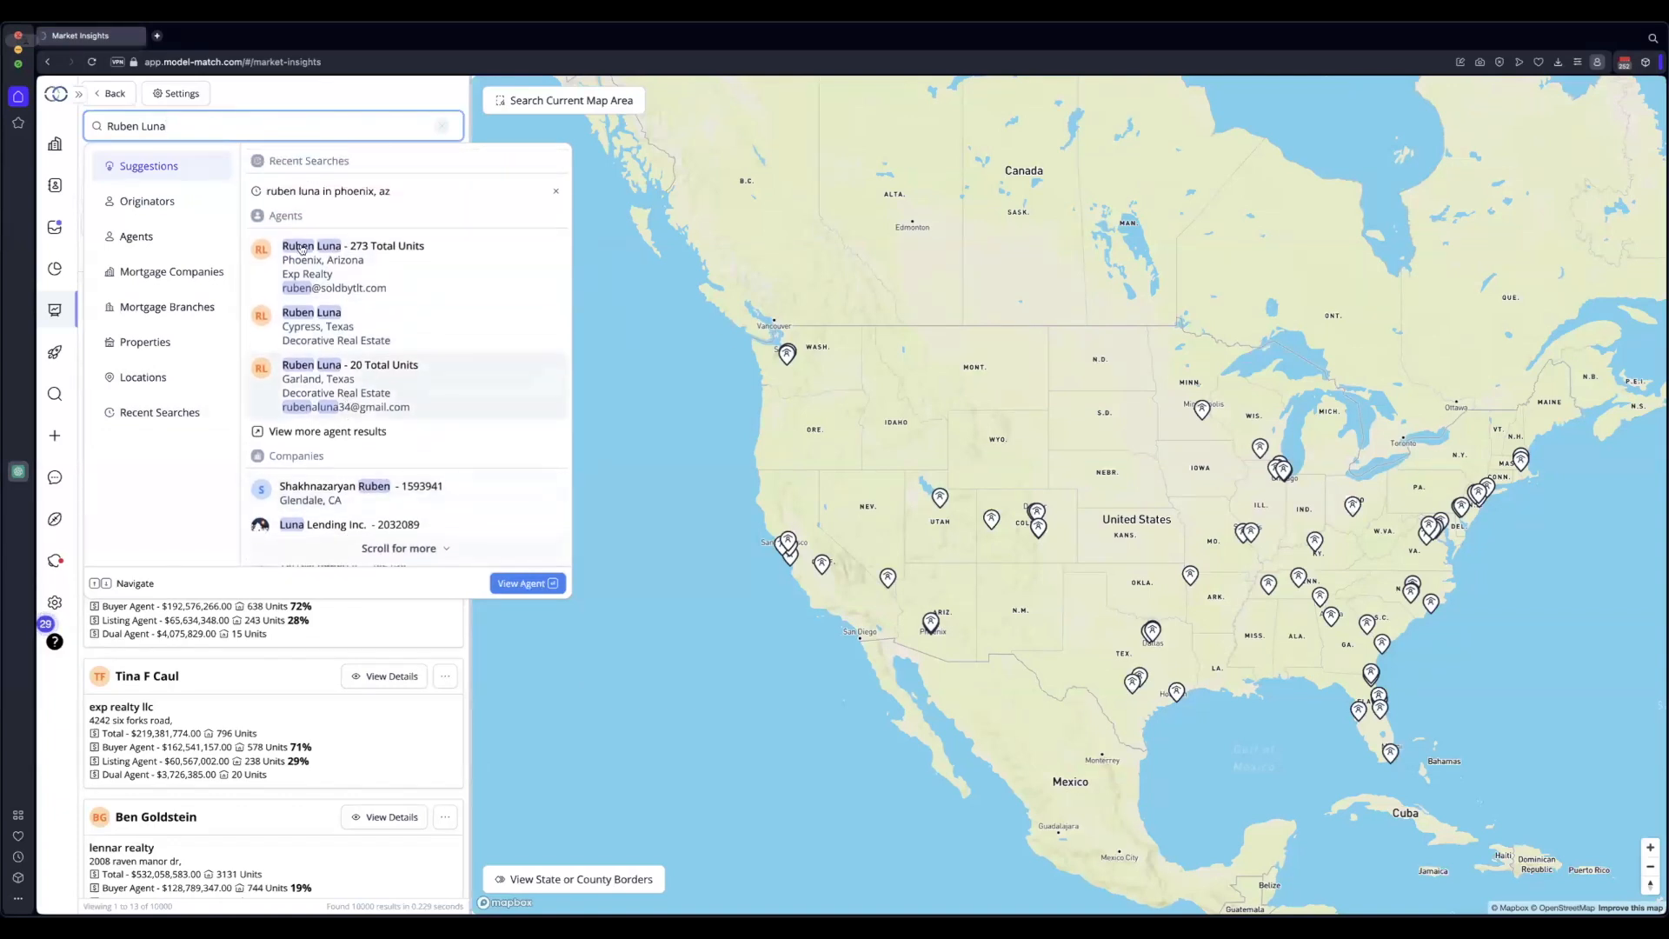
scroll(312, 330, down, 3)
scroll(318, 377, down, 3)
scroll(318, 402, up, 4)
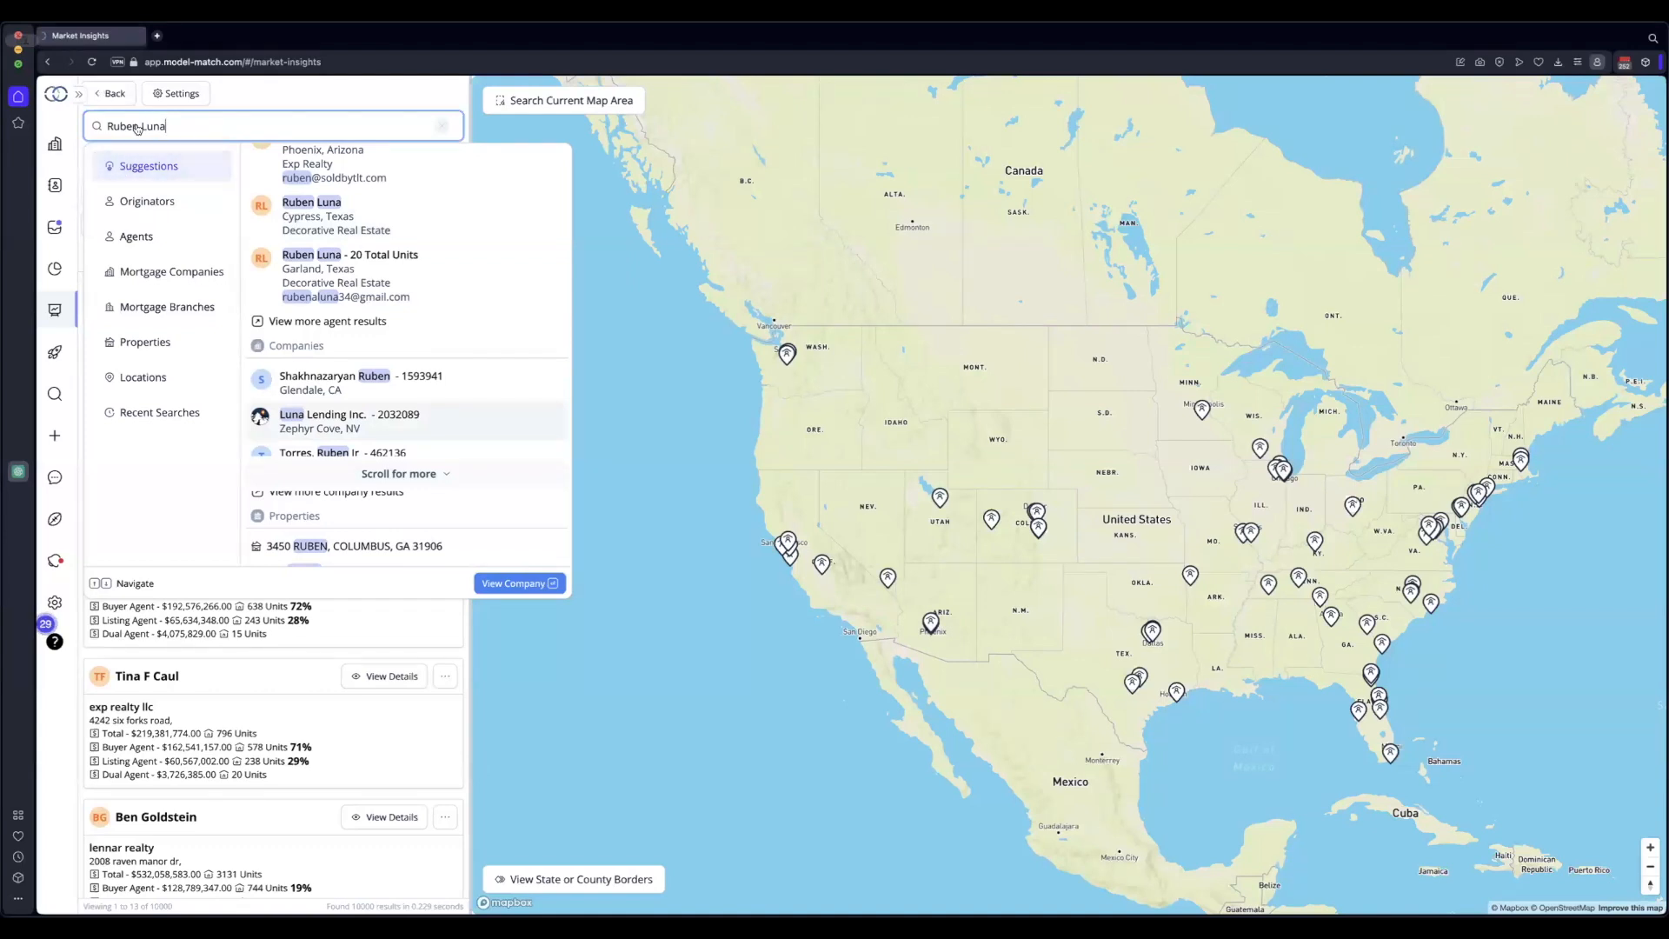
Narrow the suggestions to Agents and return to the 273-unit Phoenix, Arizona match
click(140, 239)
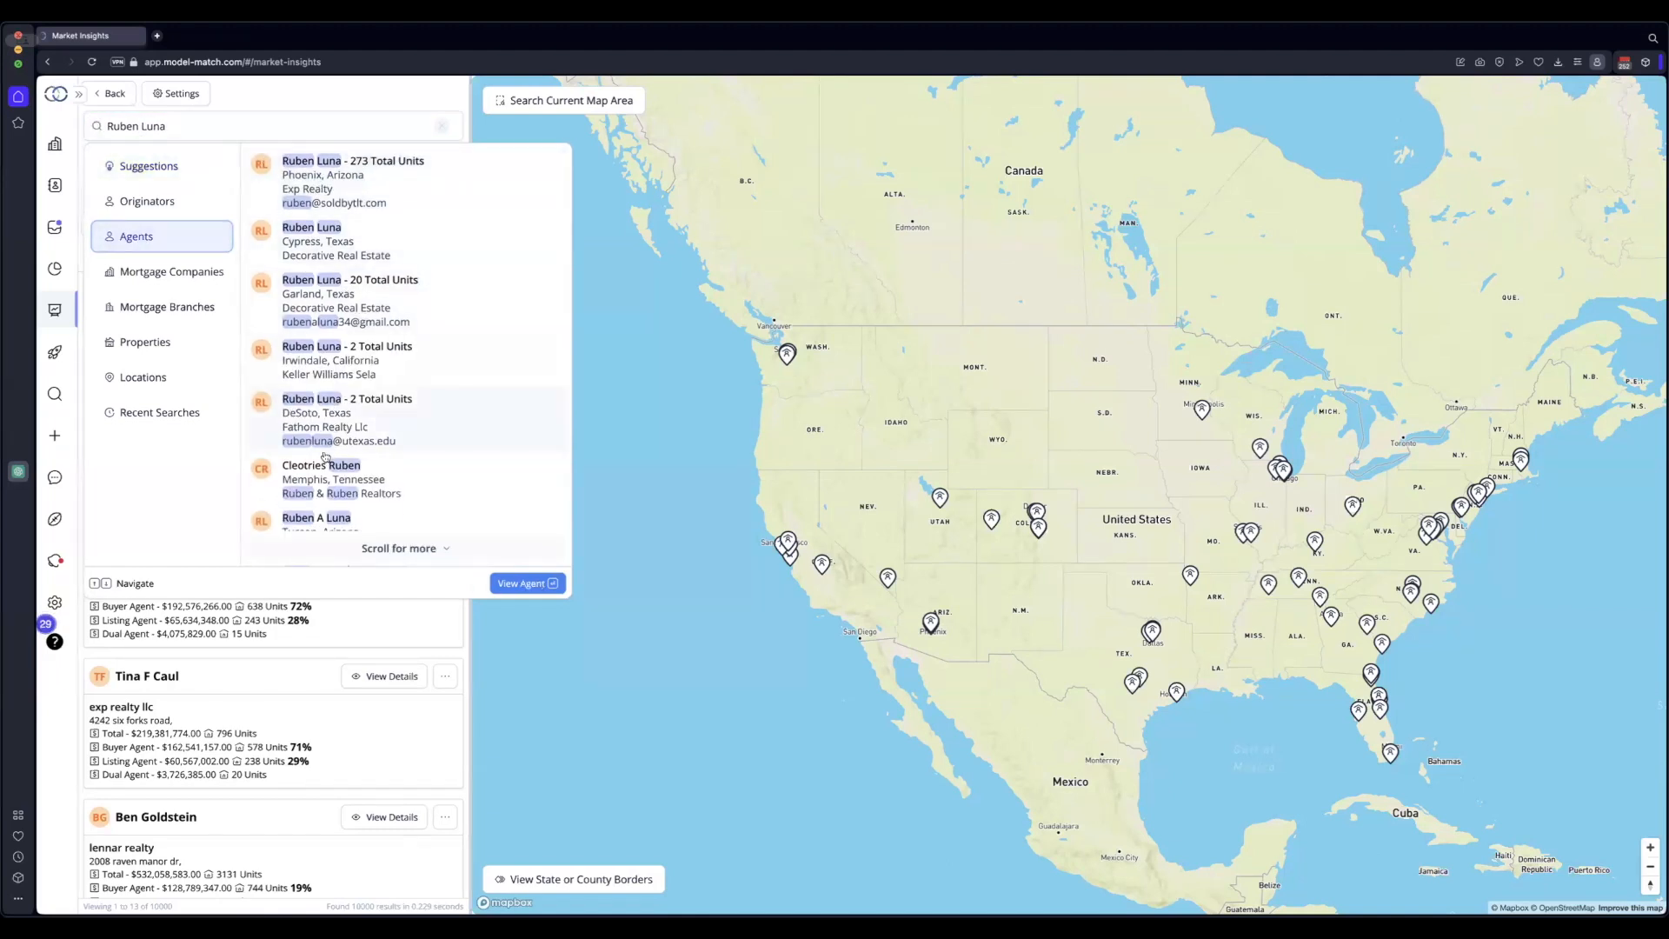
scroll(344, 373, down, 3)
scroll(364, 393, up, 3)
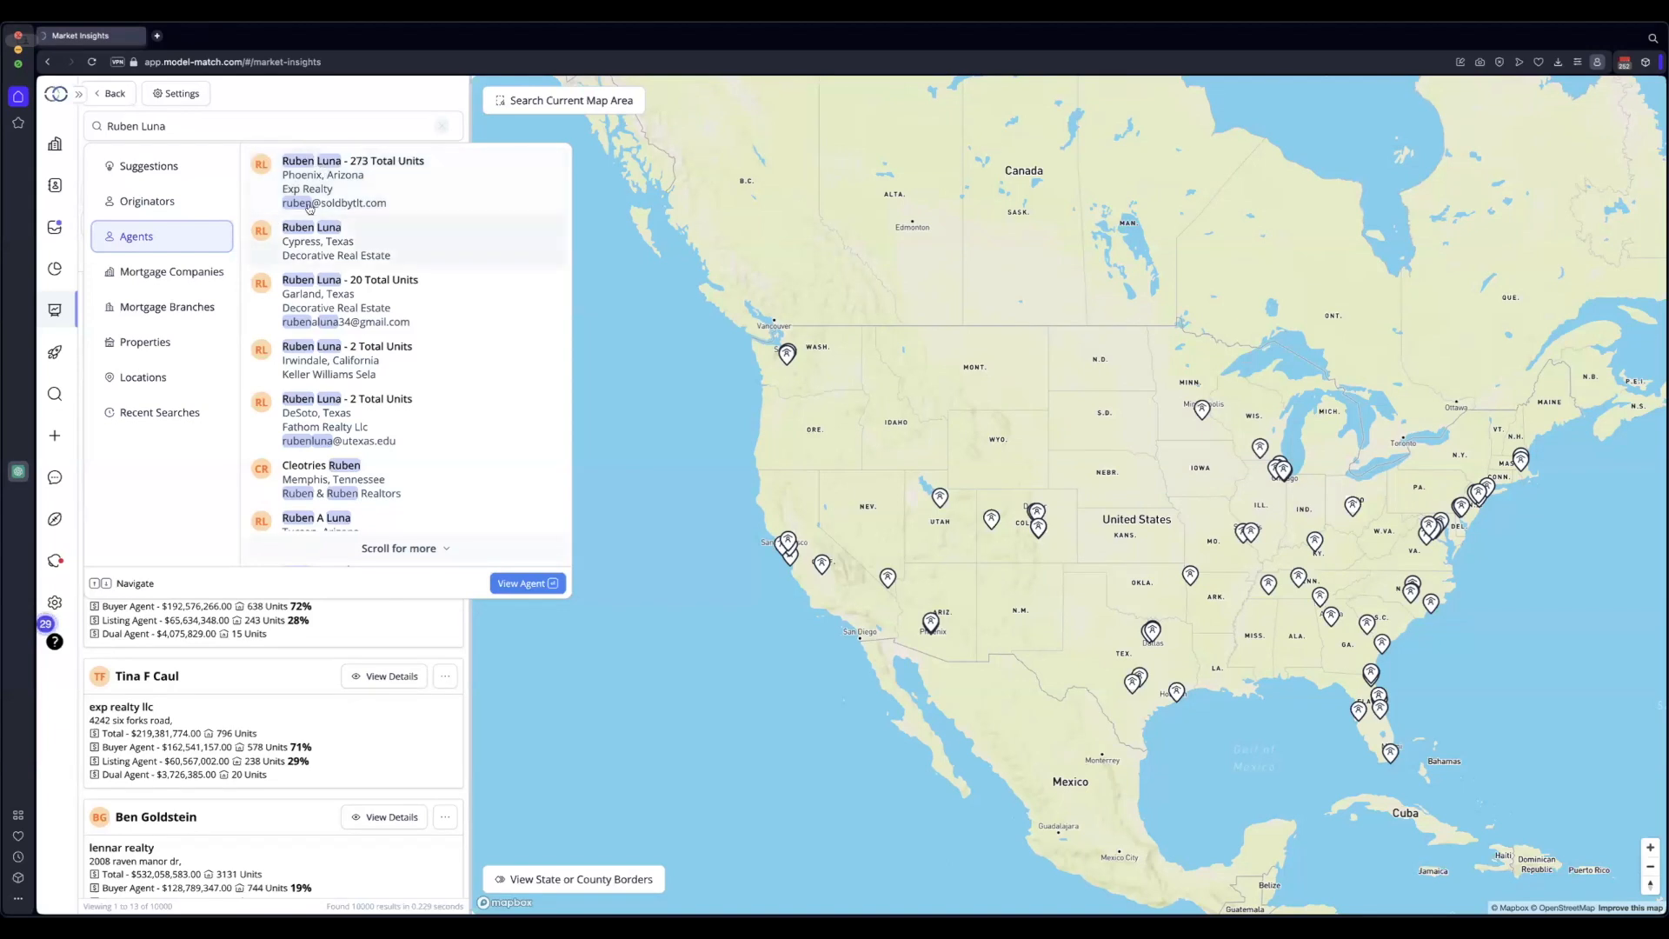
scroll(342, 378, down, 10)
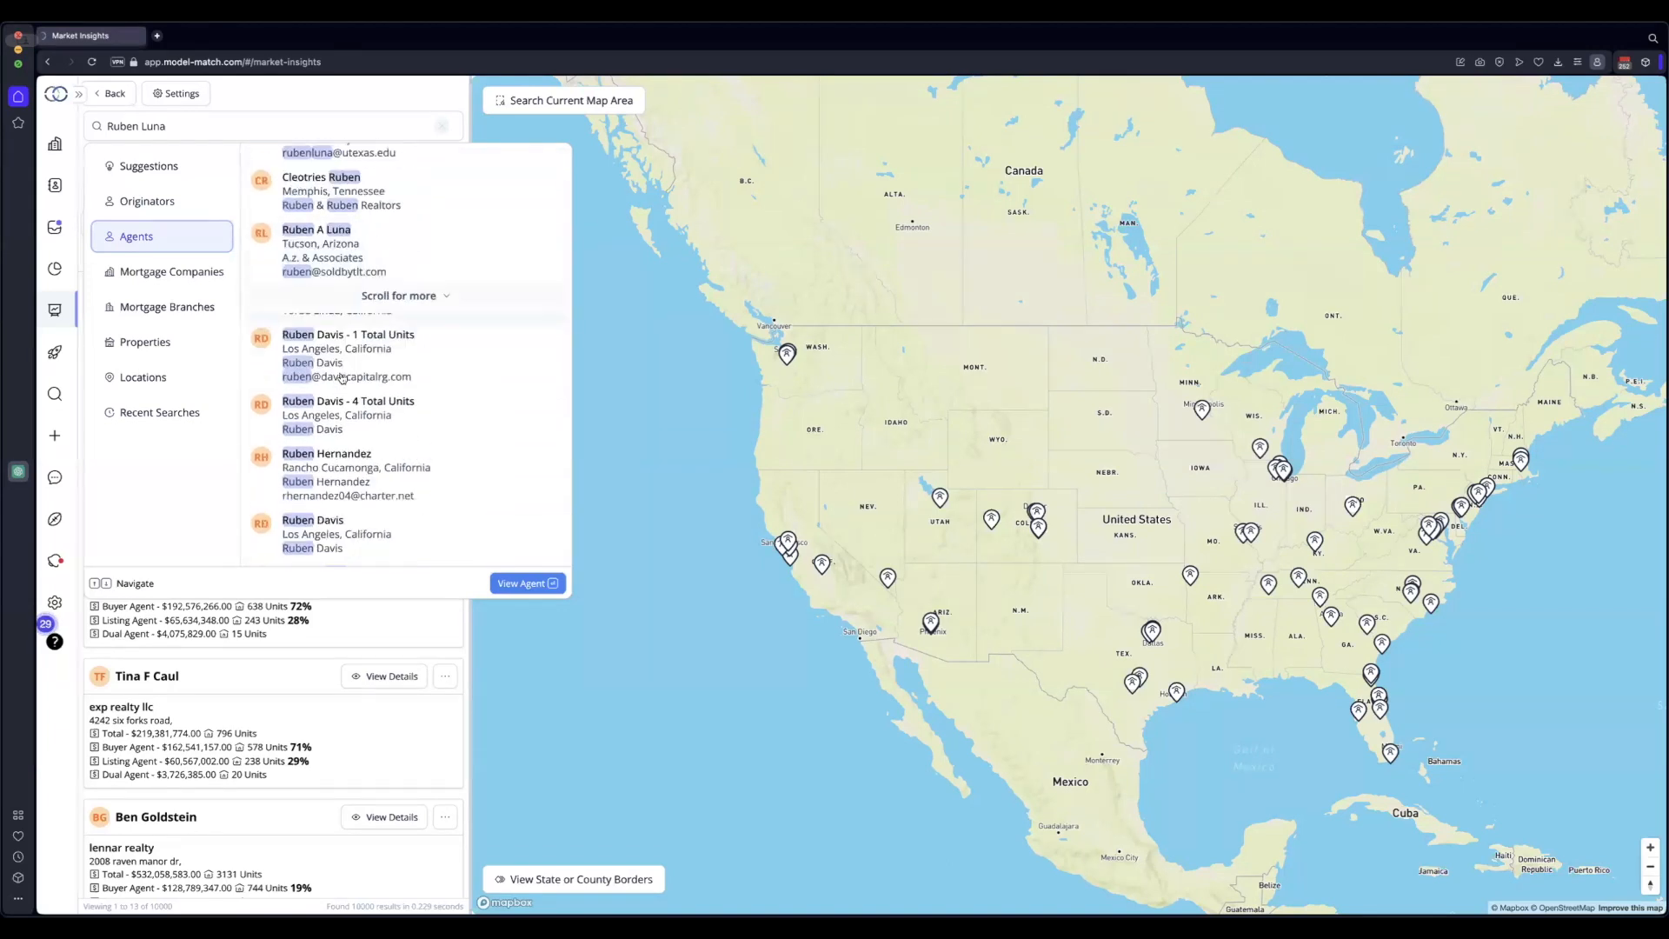
scroll(342, 379, up, 10)
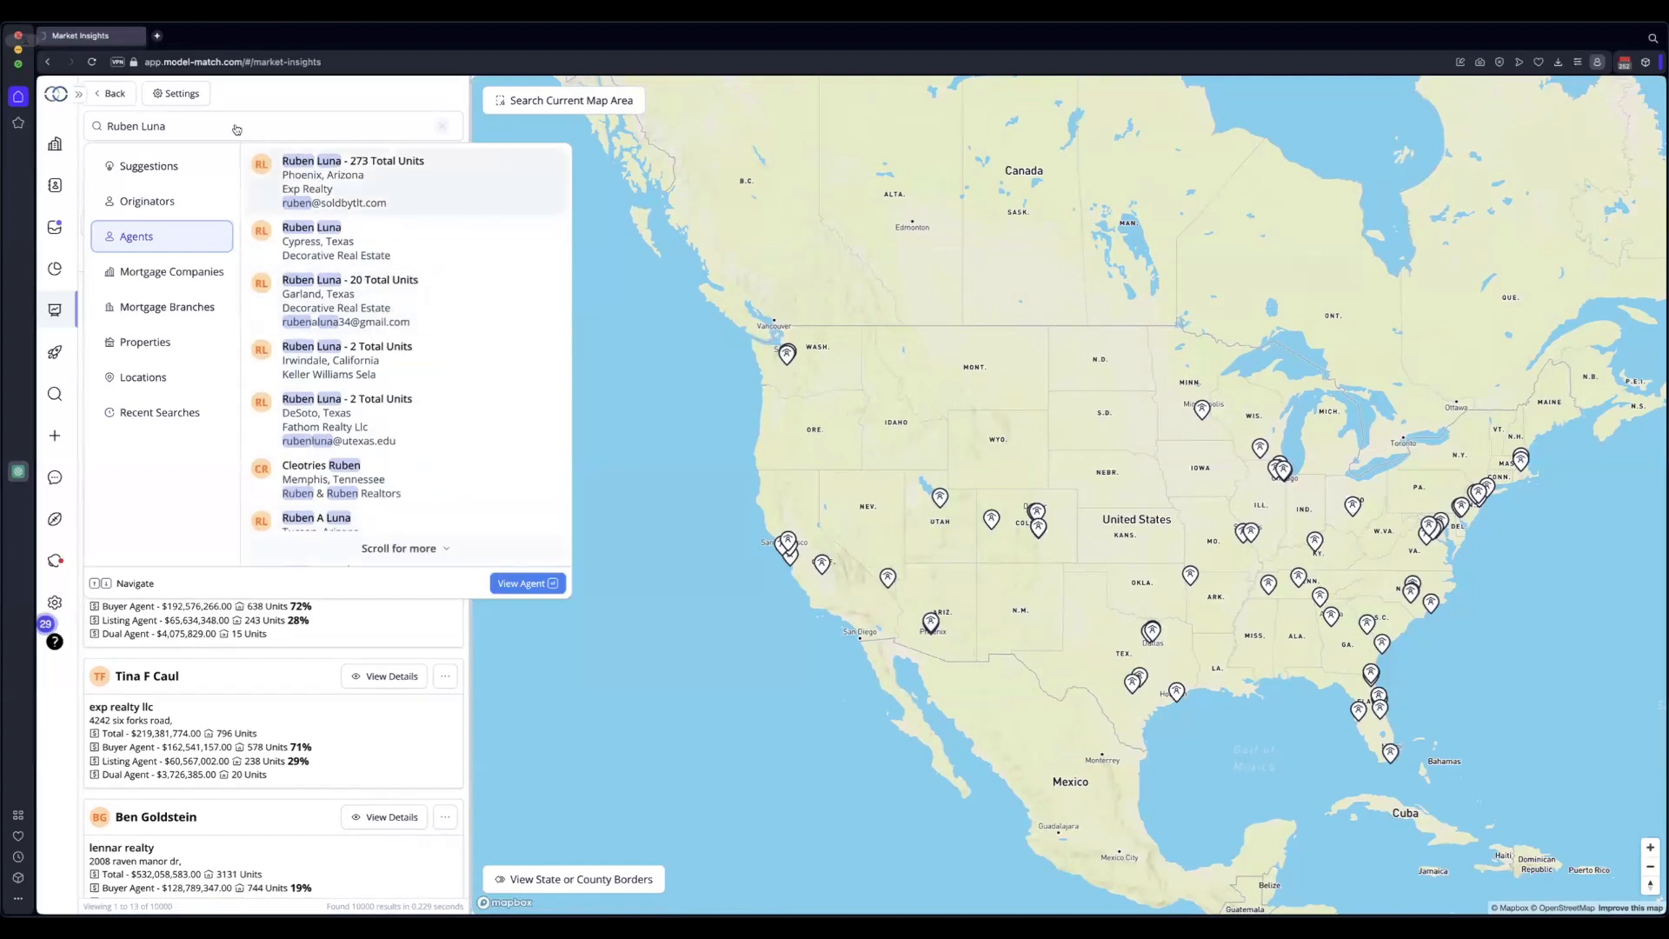
Open the Phoenix agent's $76.7M-volume summary page, then go back to the results
click(317, 178)
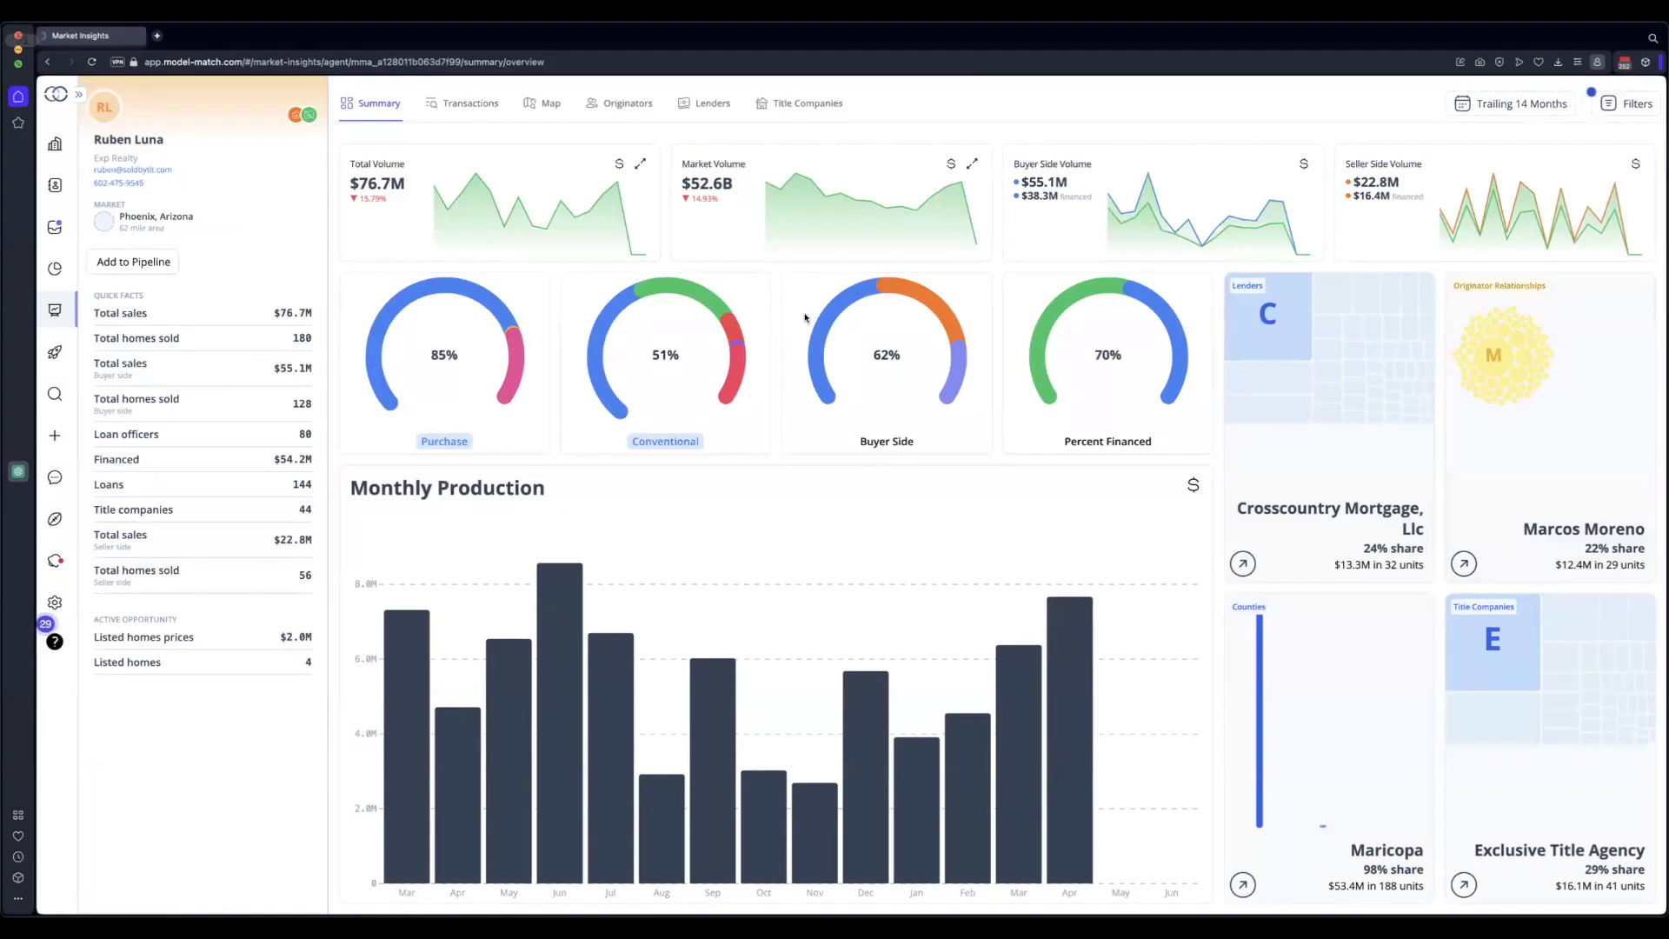
click(47, 62)
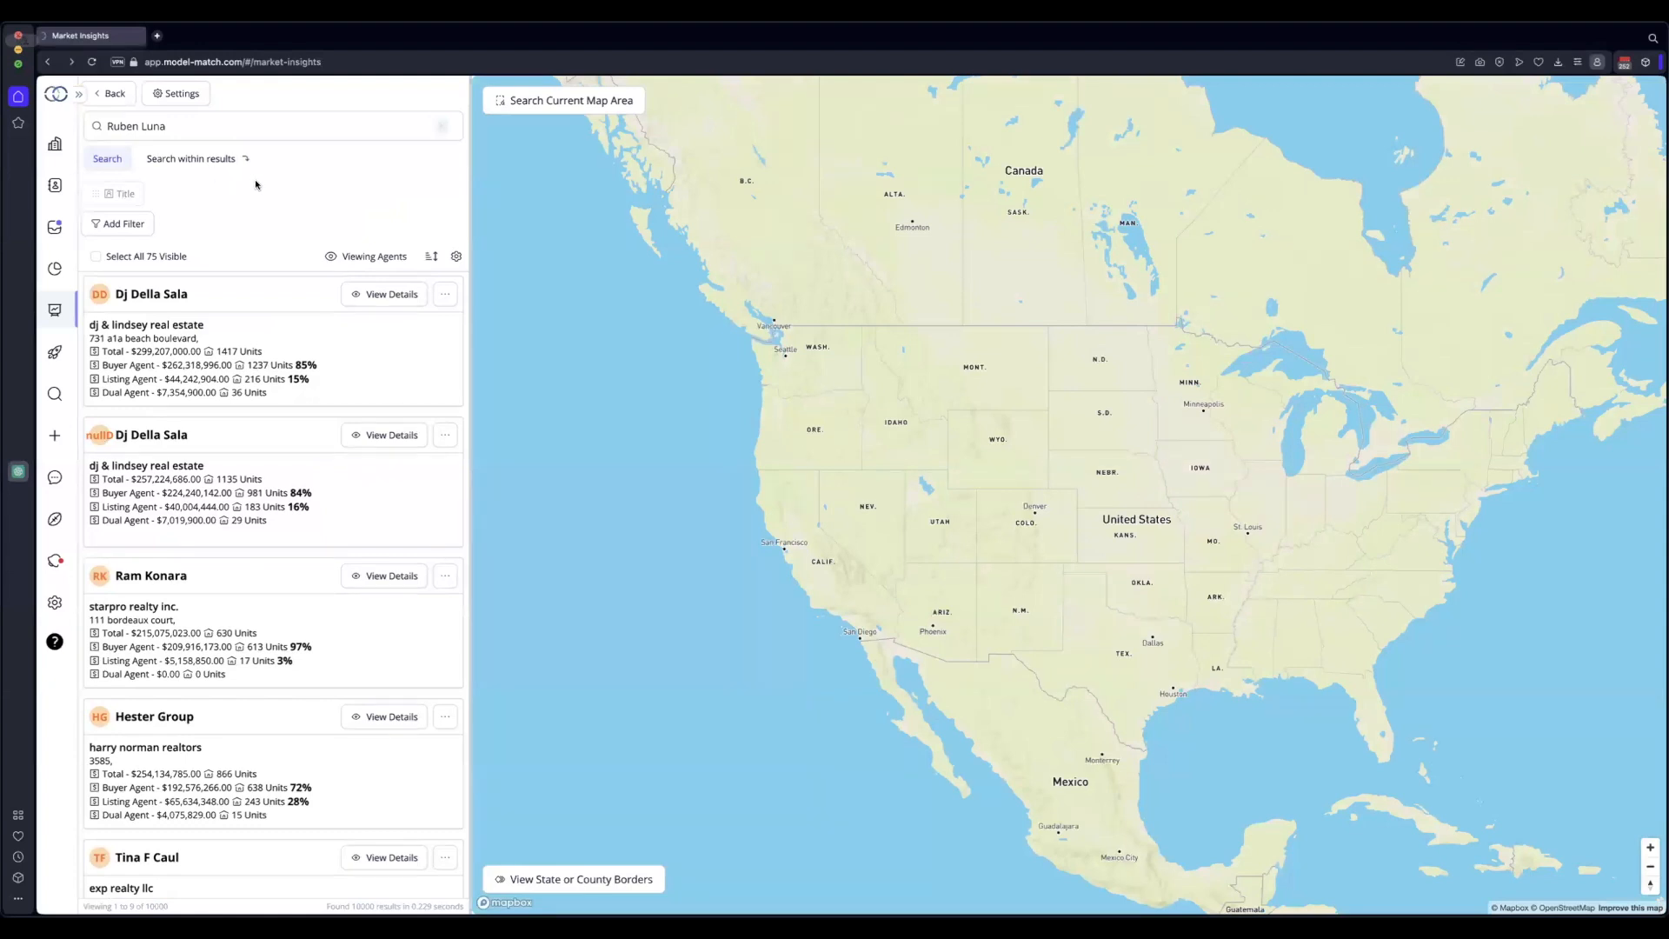
Clear the search box and open the suggestions help panel
click(234, 127)
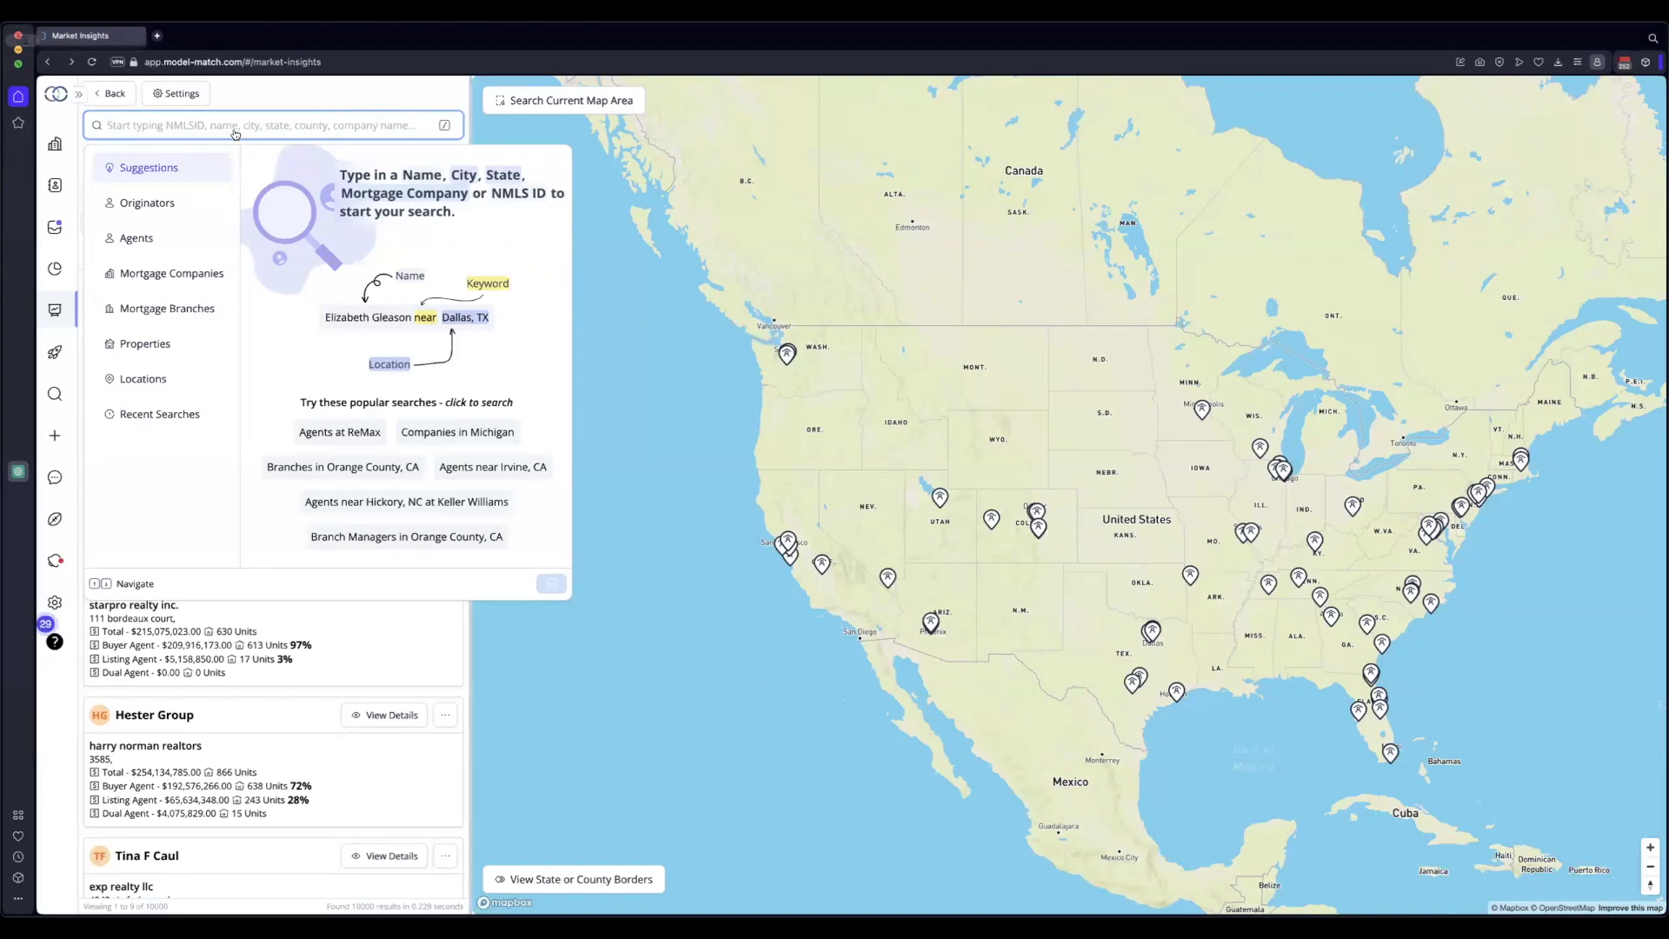
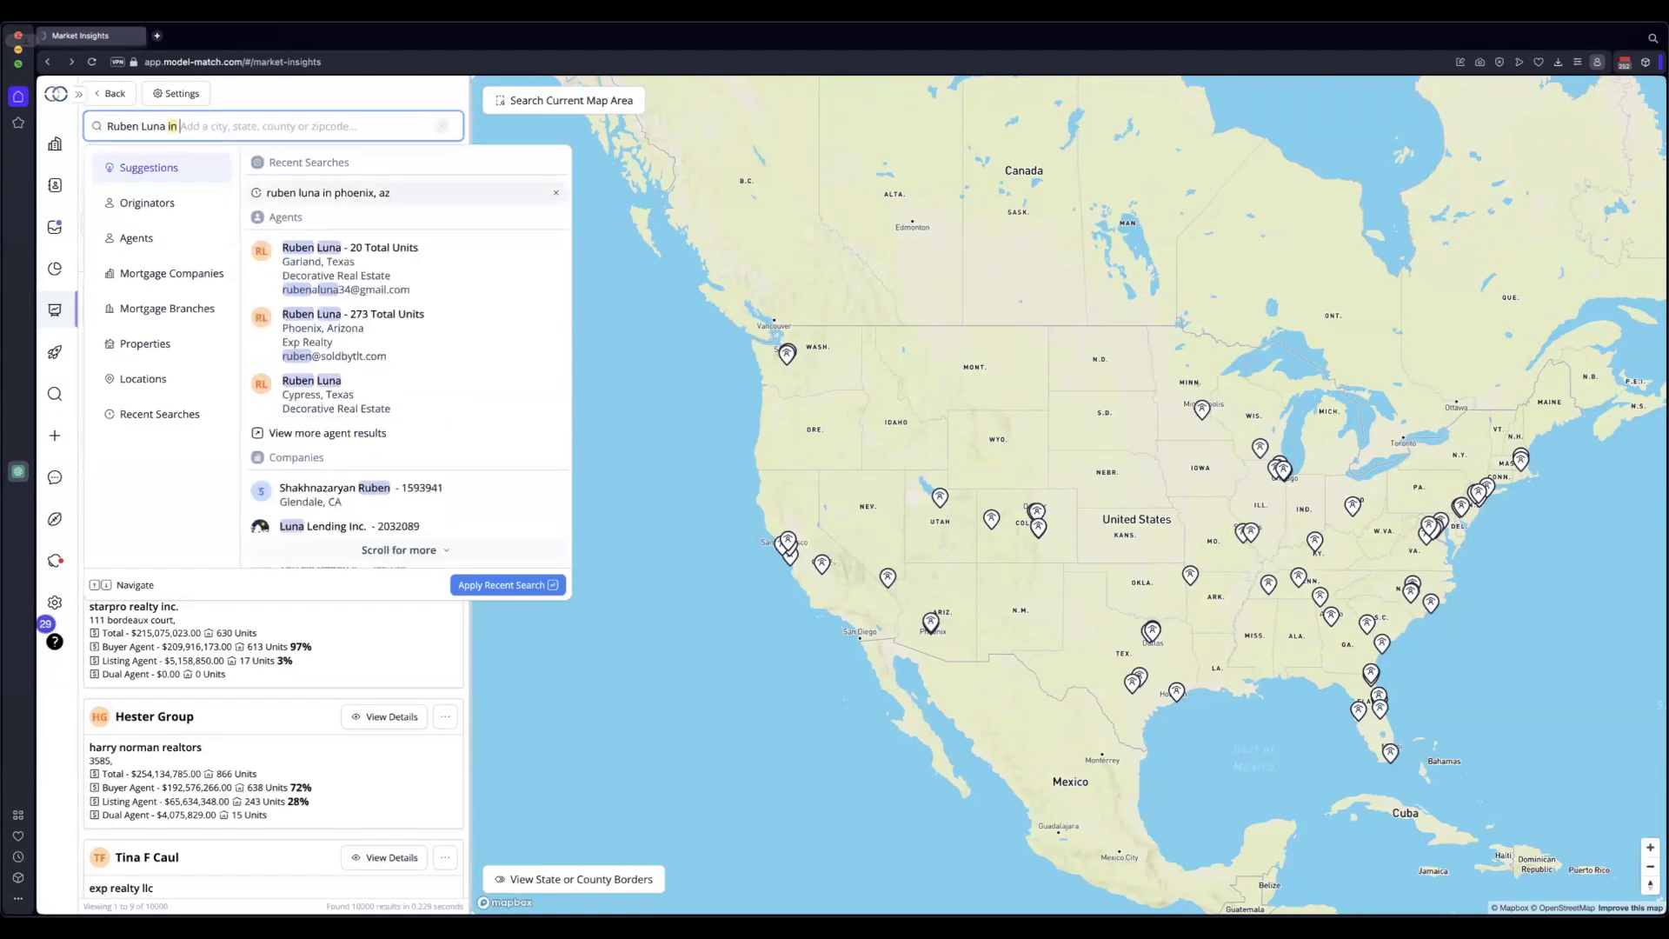
Search for the agent's name 'in phoenix, az' and limit suggestions to Agents
key(Return)
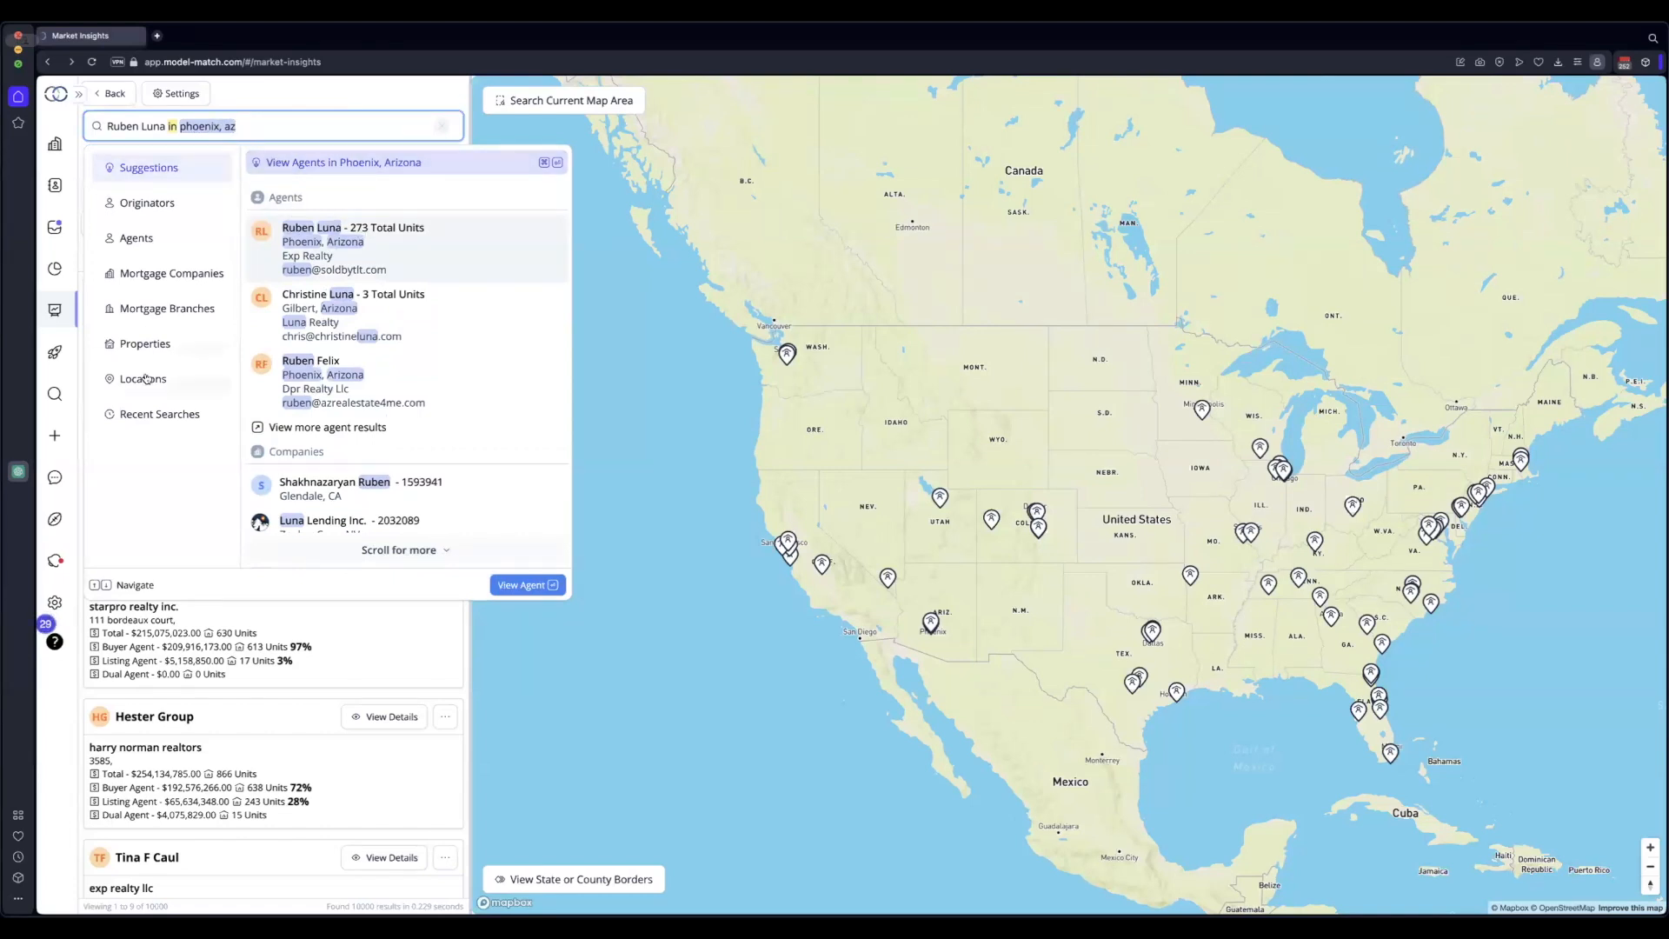
click(139, 245)
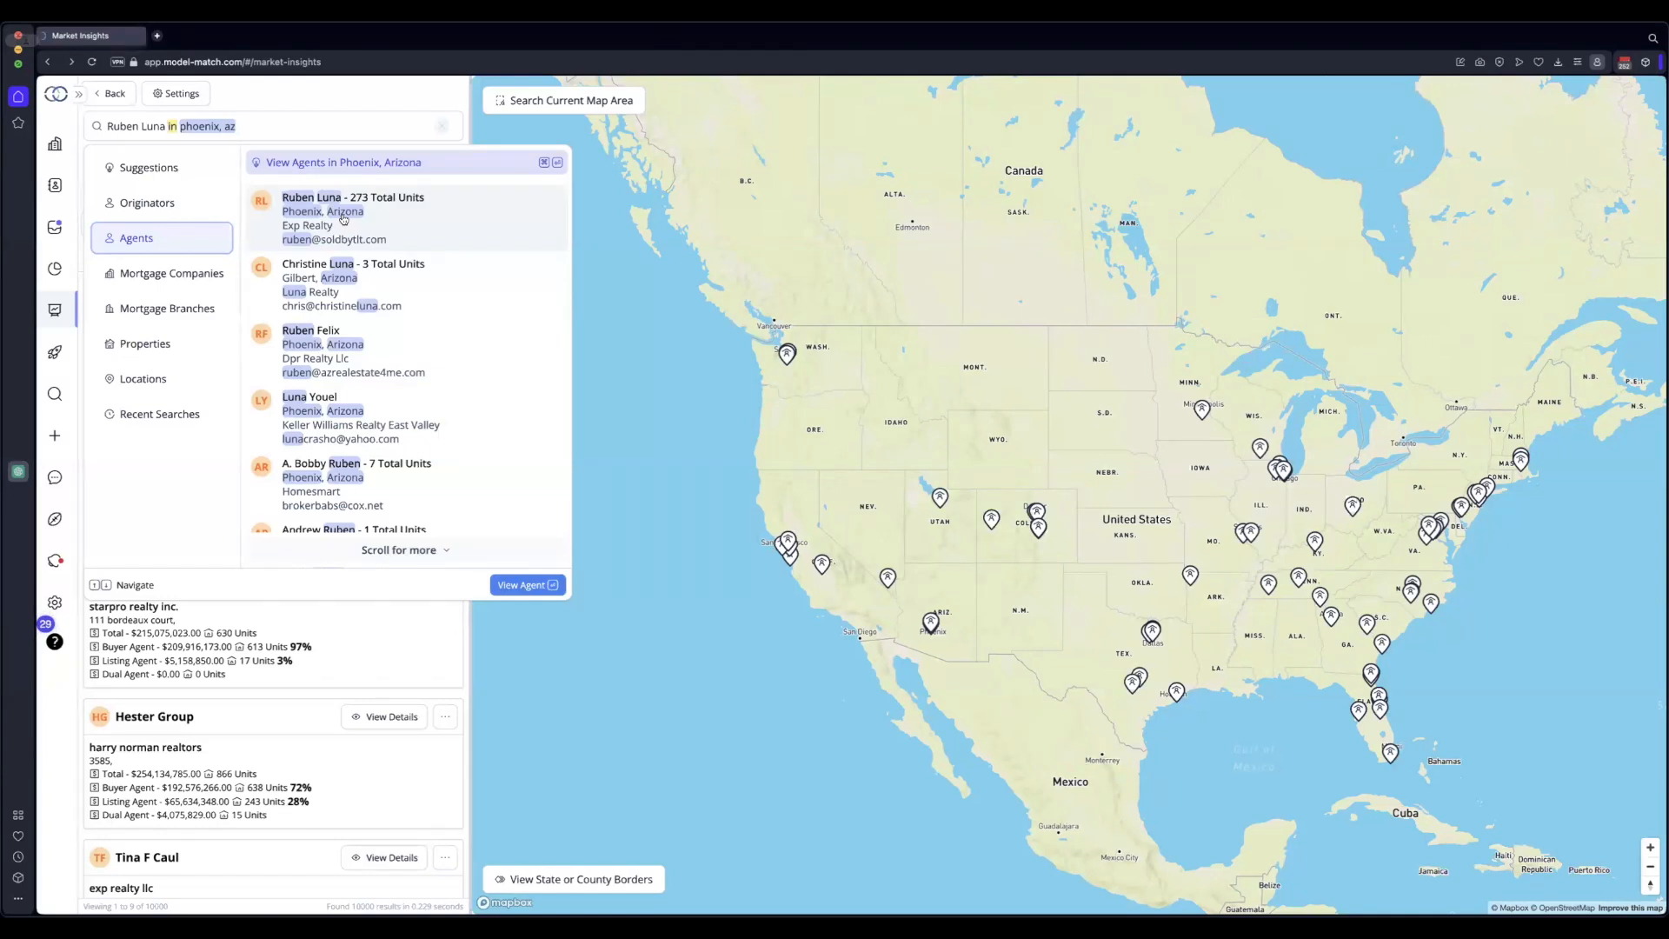
Replace the search query with 'agents in phoenix, az at exp realty'
triple_click(320, 129)
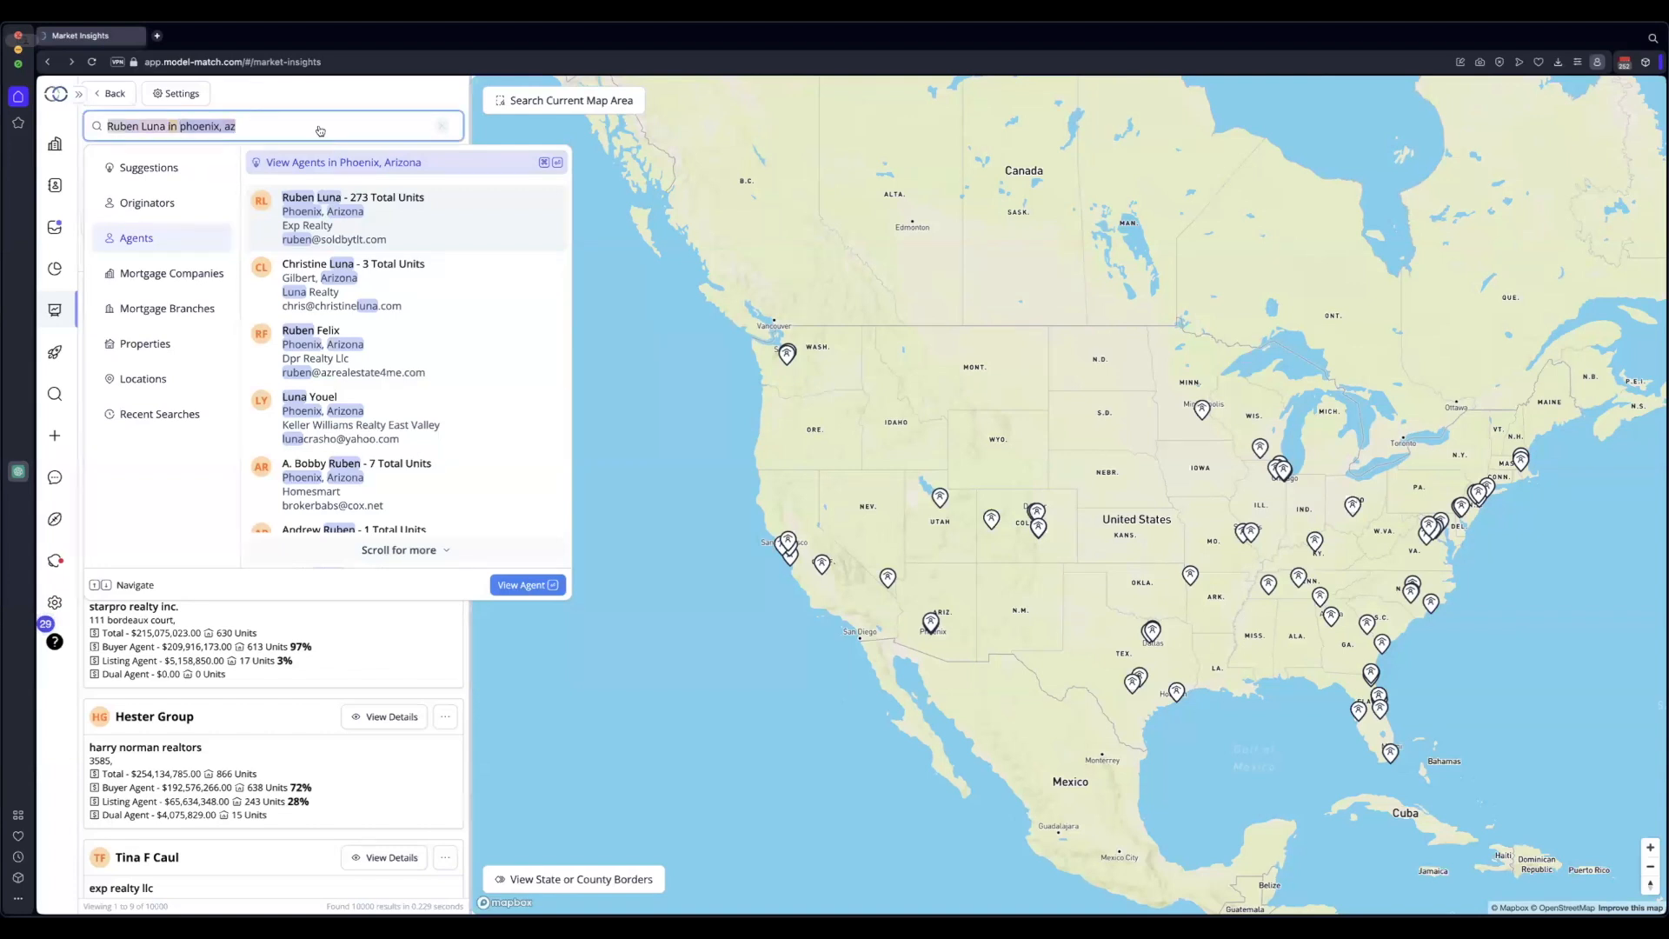
key(BackSpace)
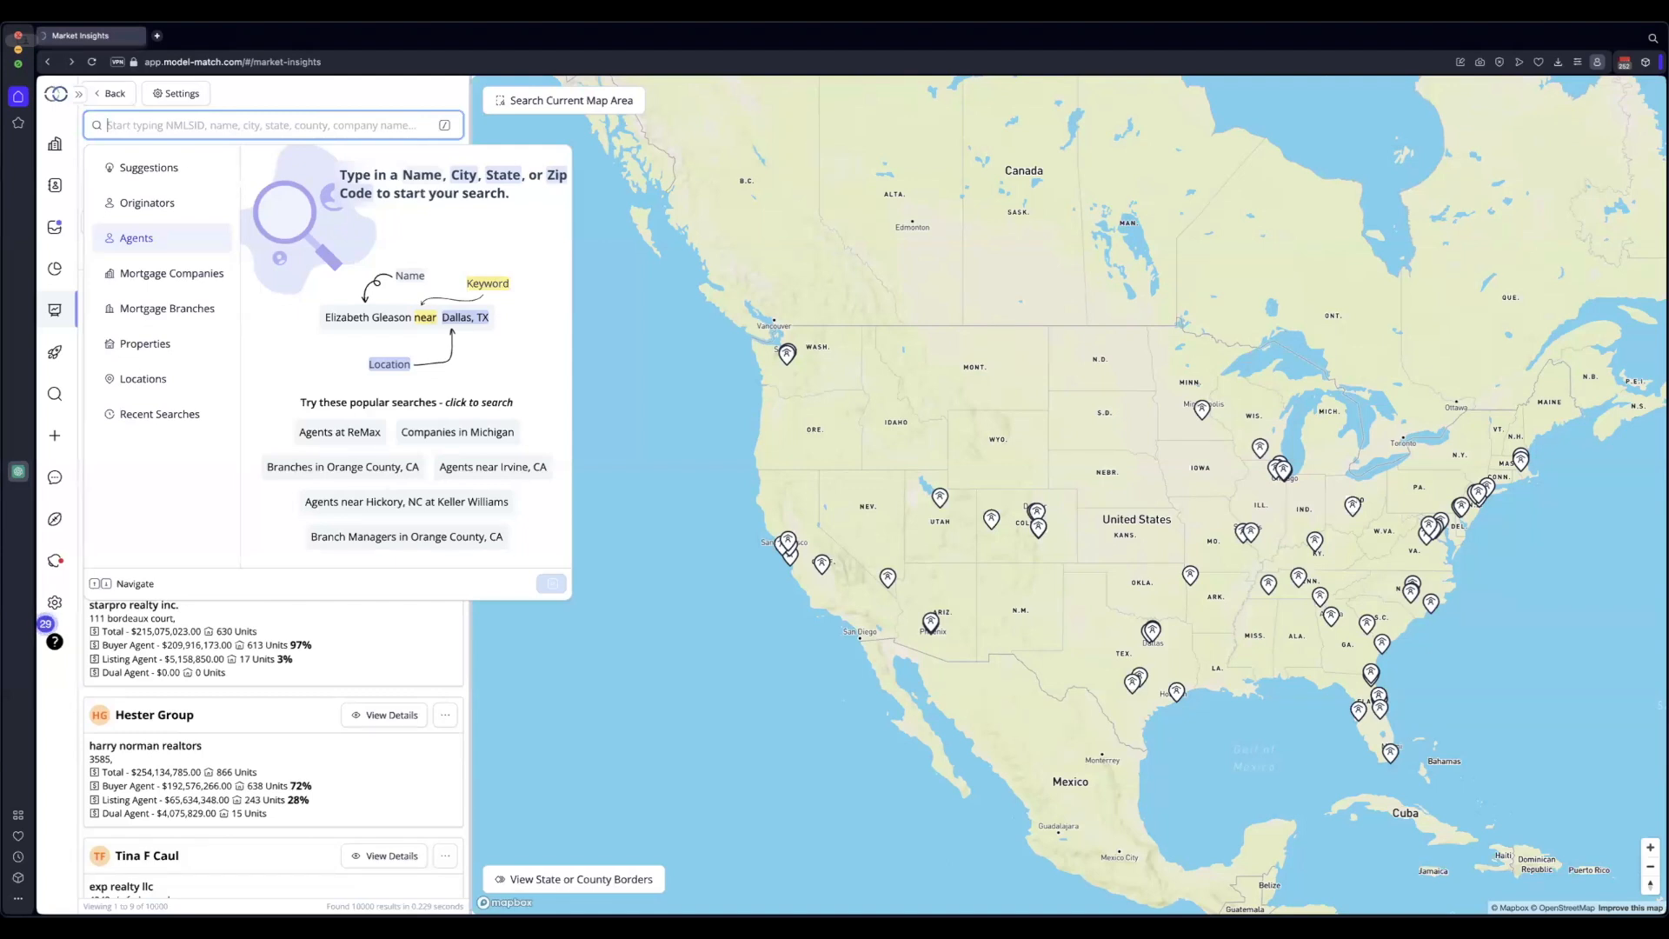
text(agents)
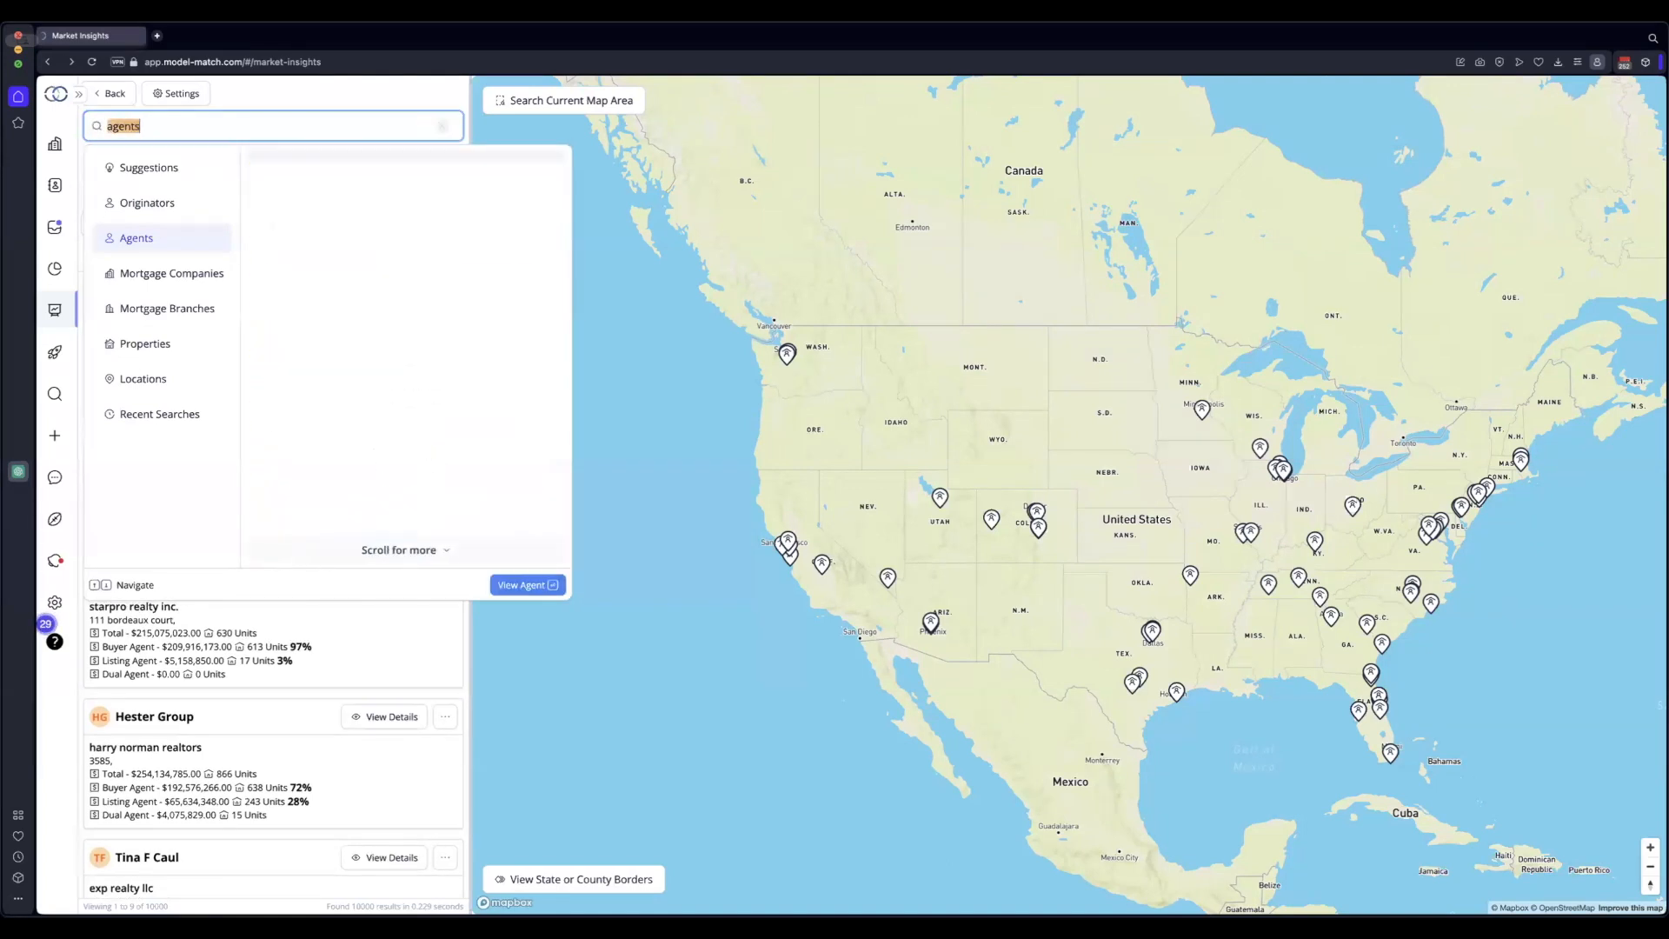
text( in phoenix, az)
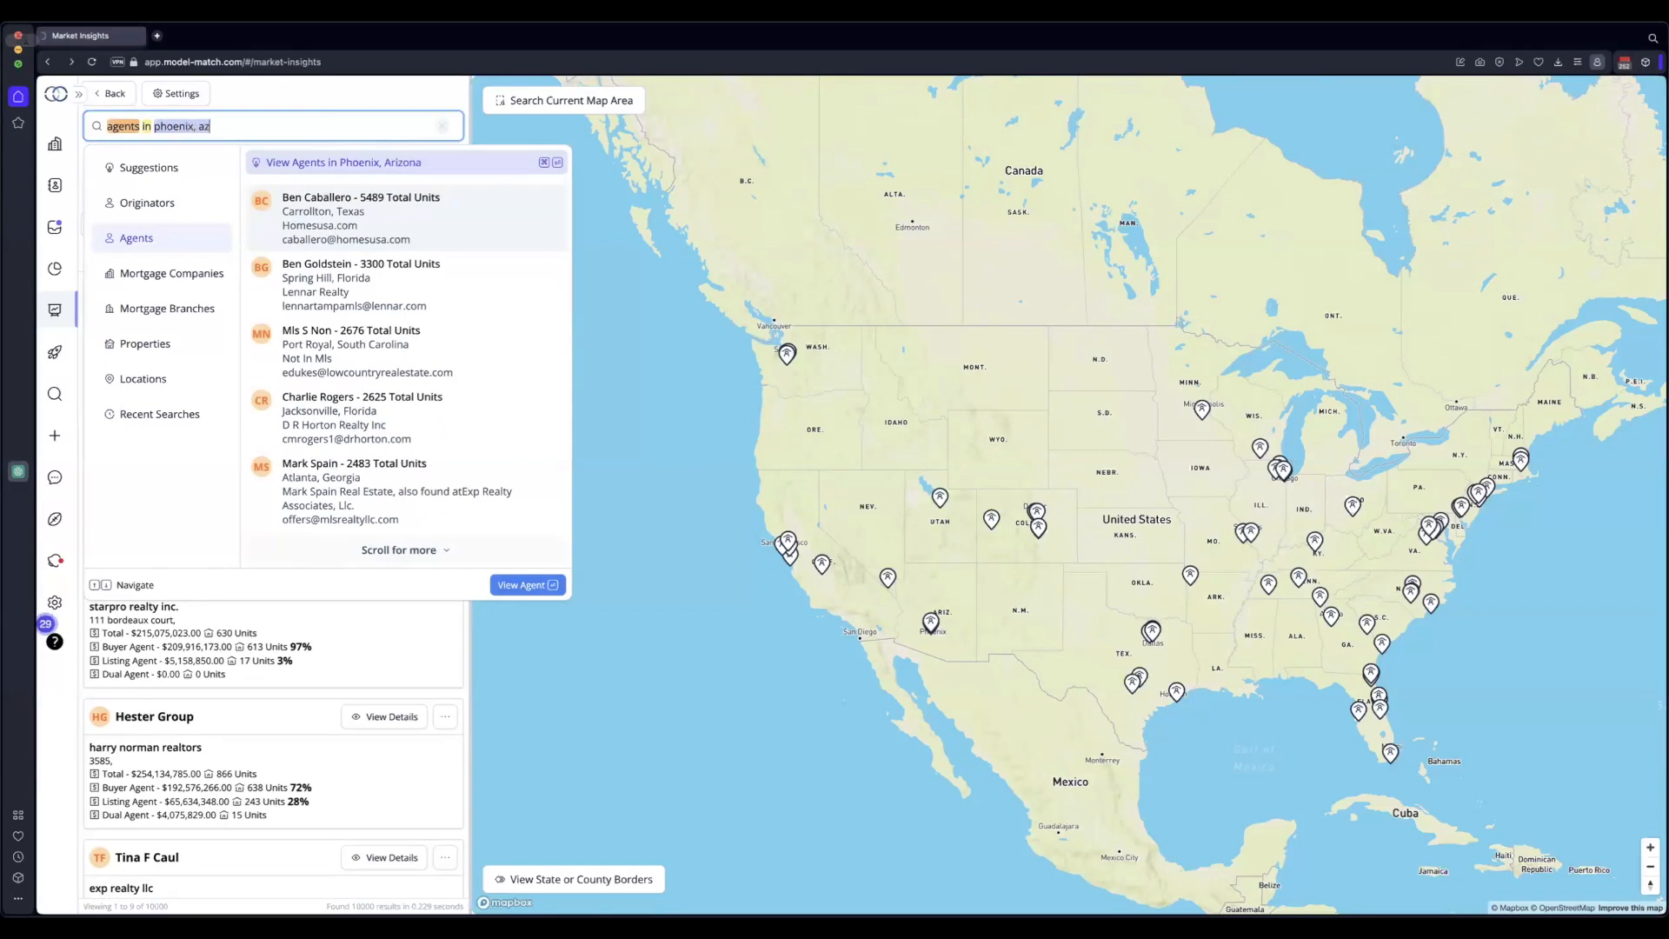
text( at exp)
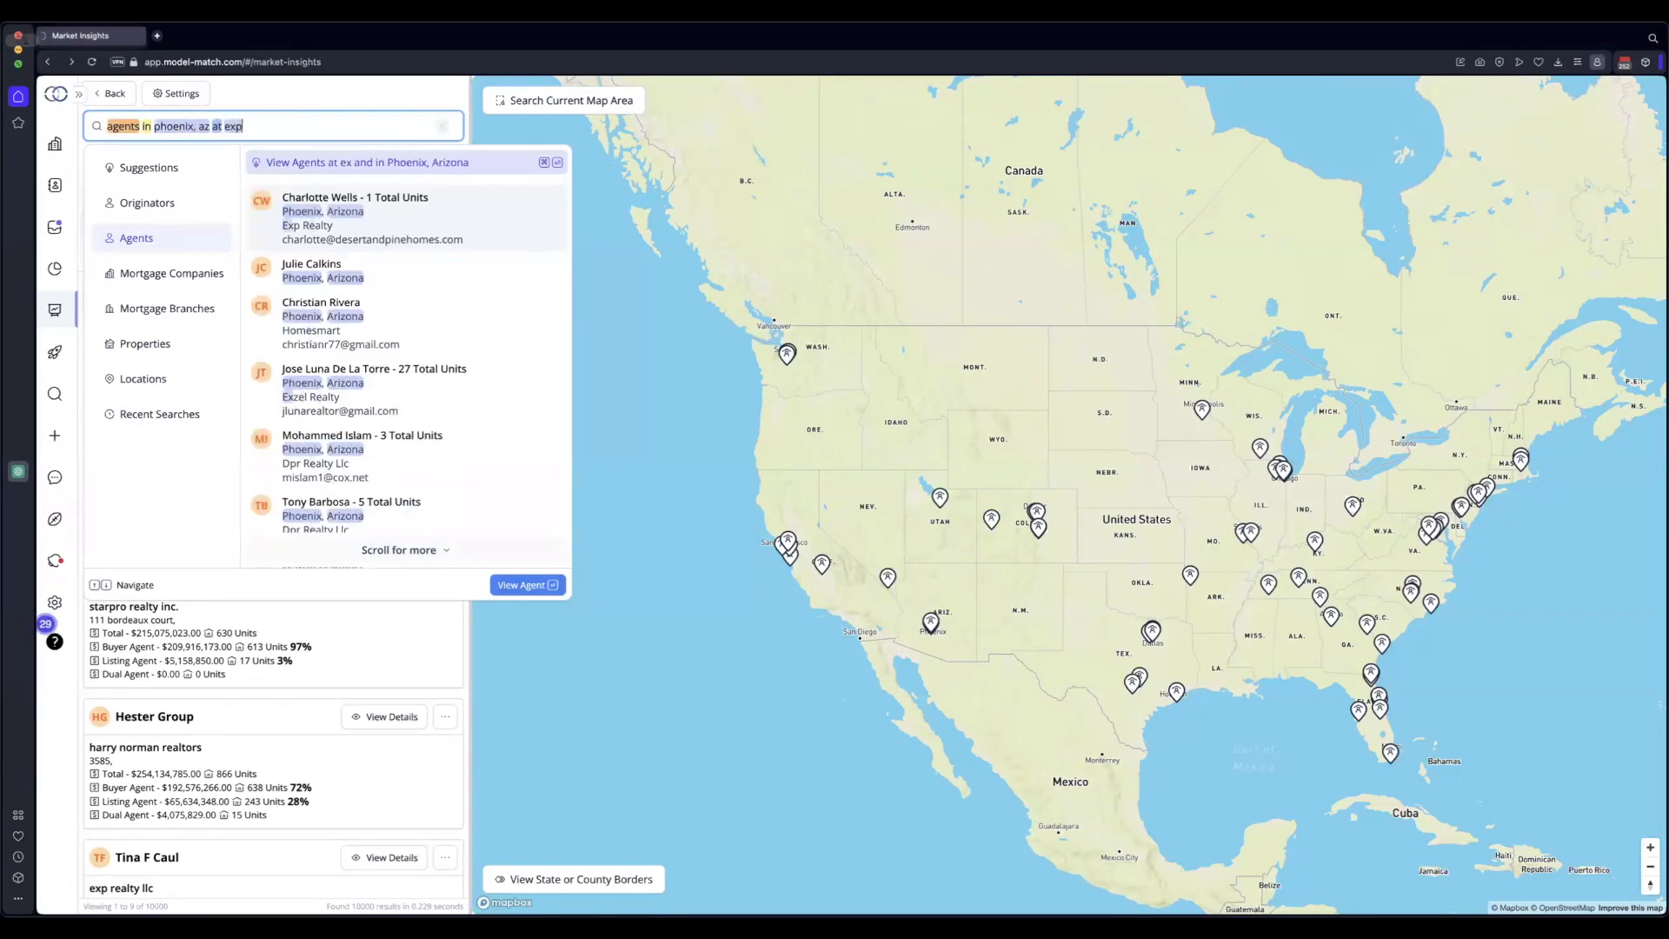
text( realty)
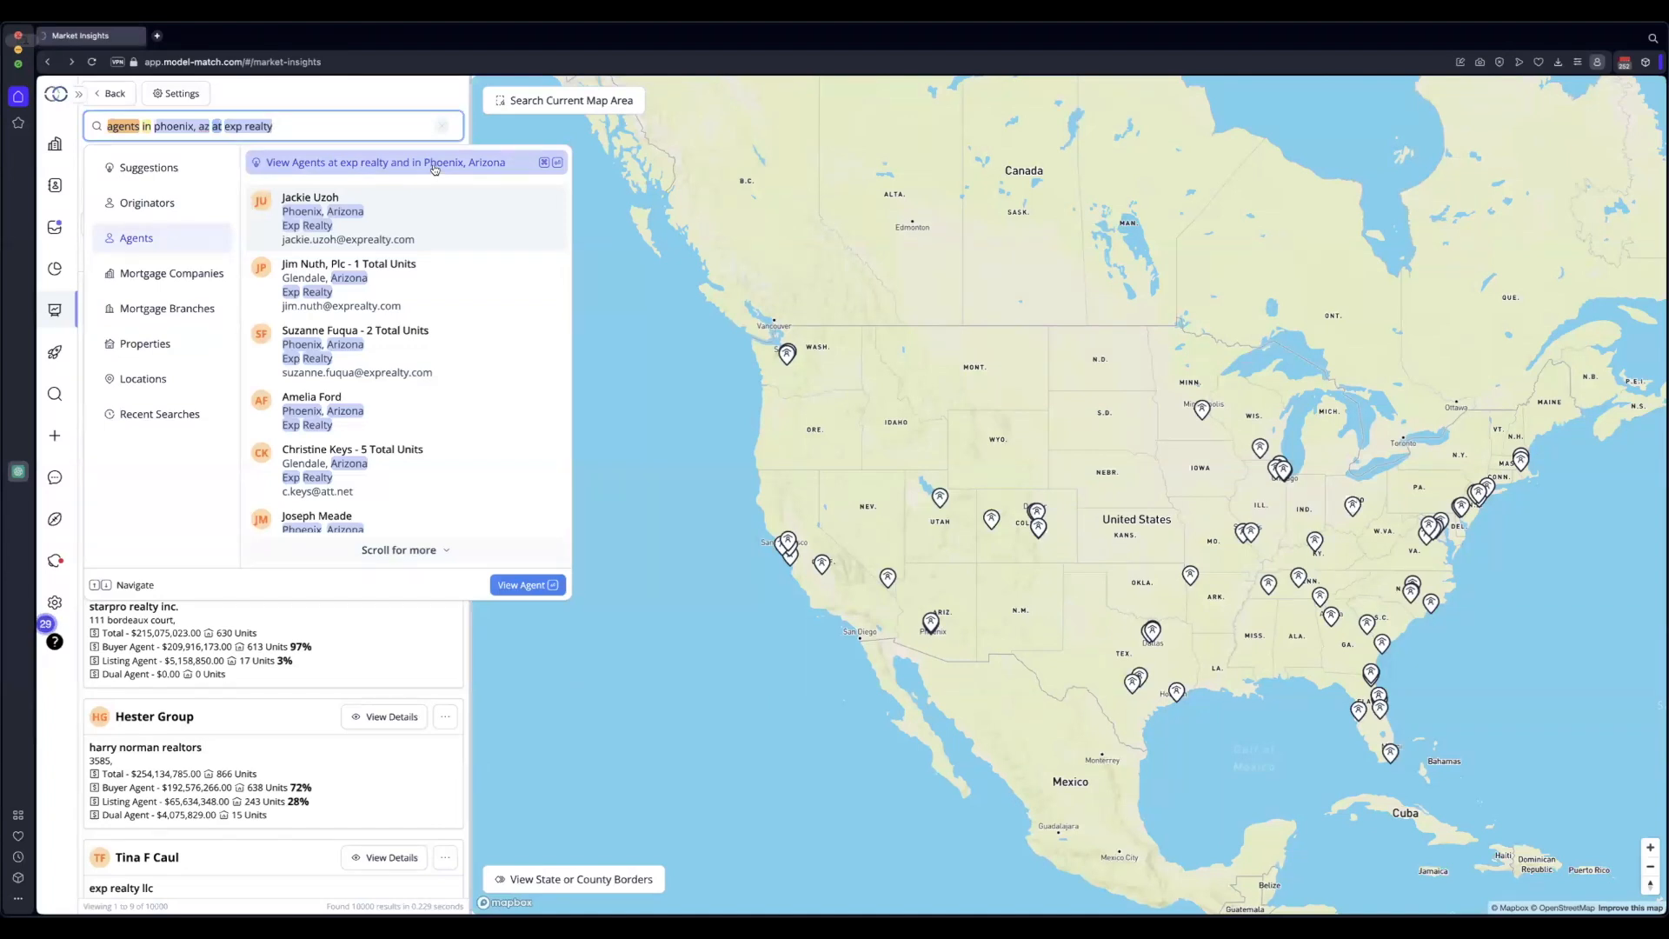
Run the exp realty search in Phoenix, zoom the map onto the pins, and scroll the results
key(Return)
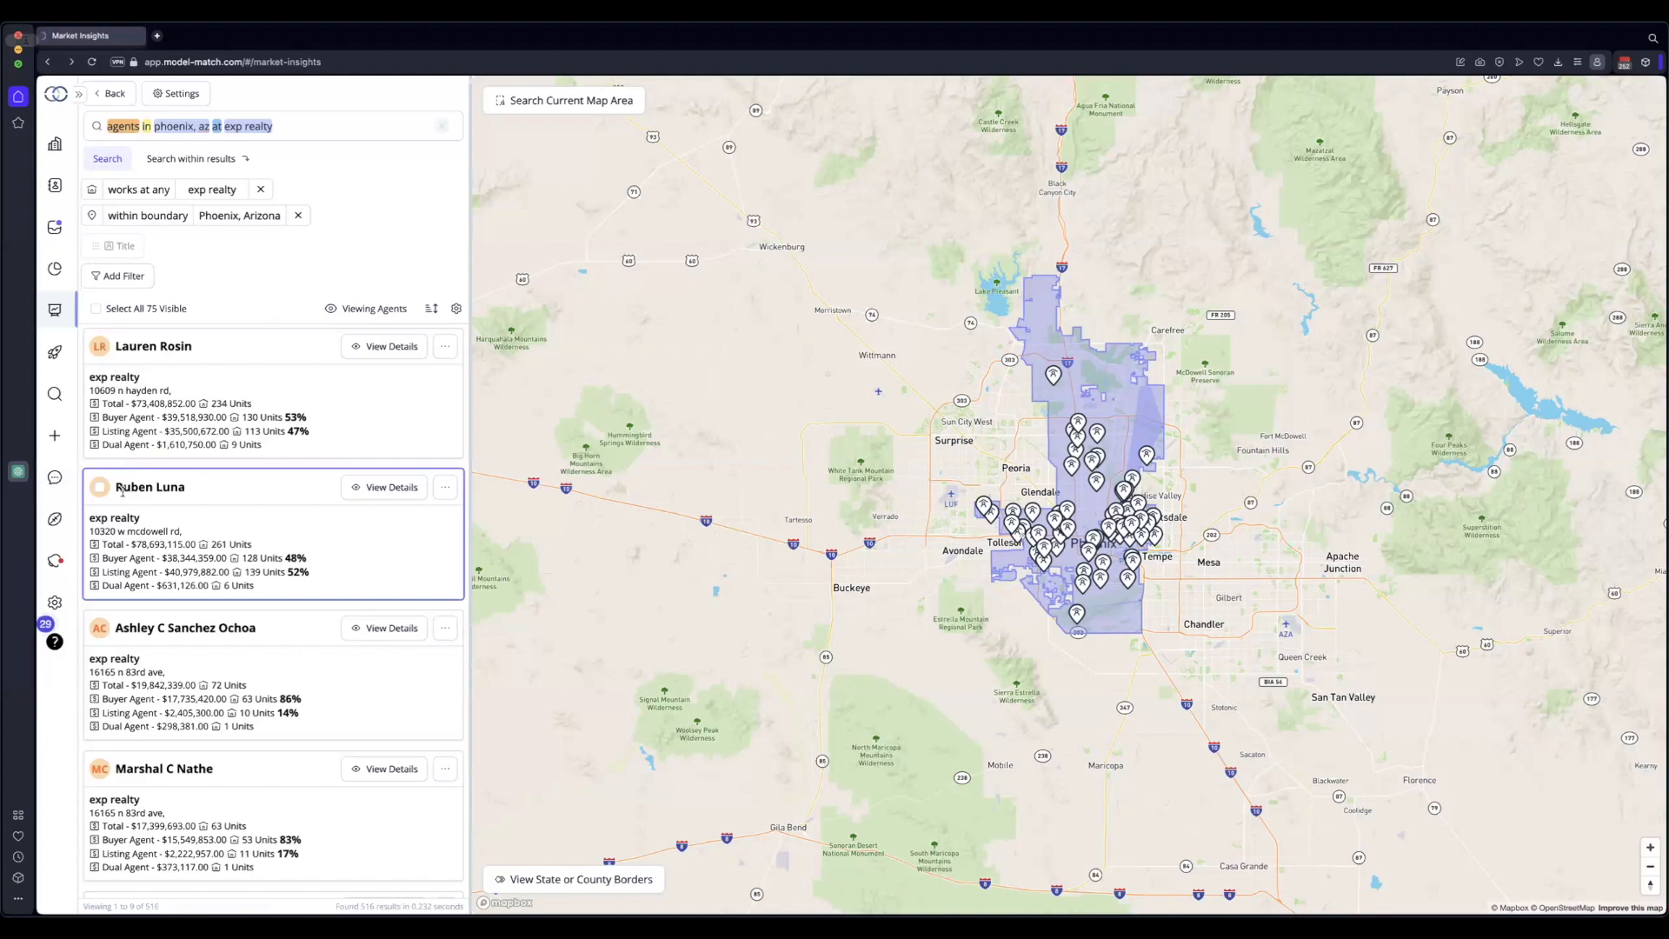
scroll(138, 634, down, 1)
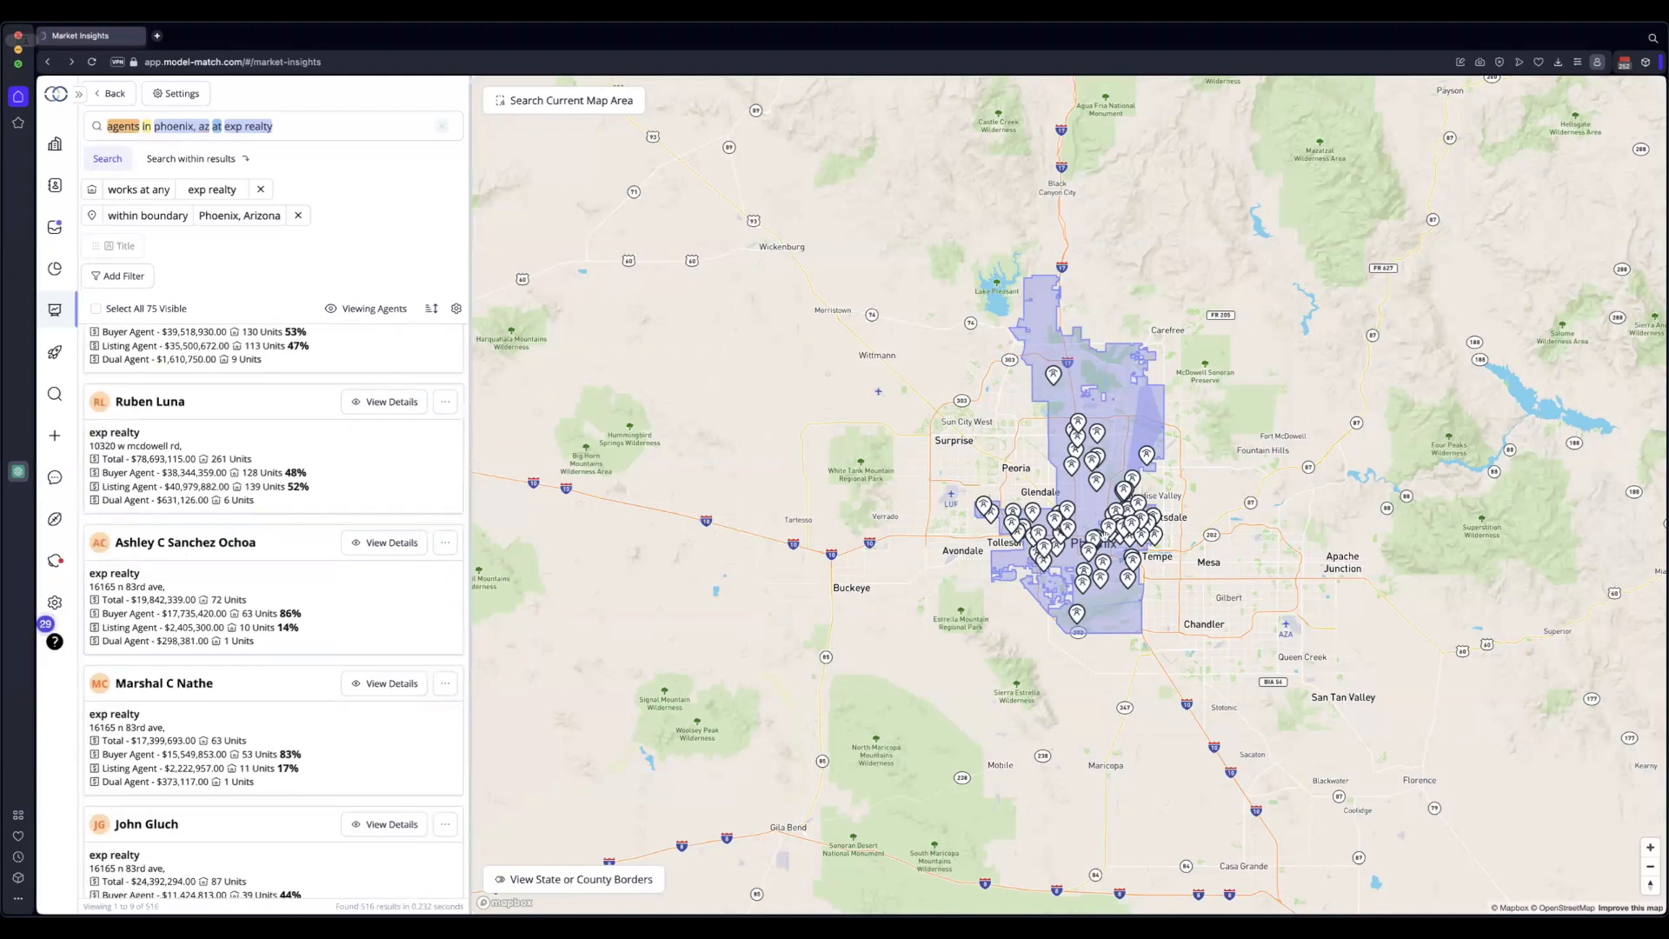
scroll(1102, 459, up, 3)
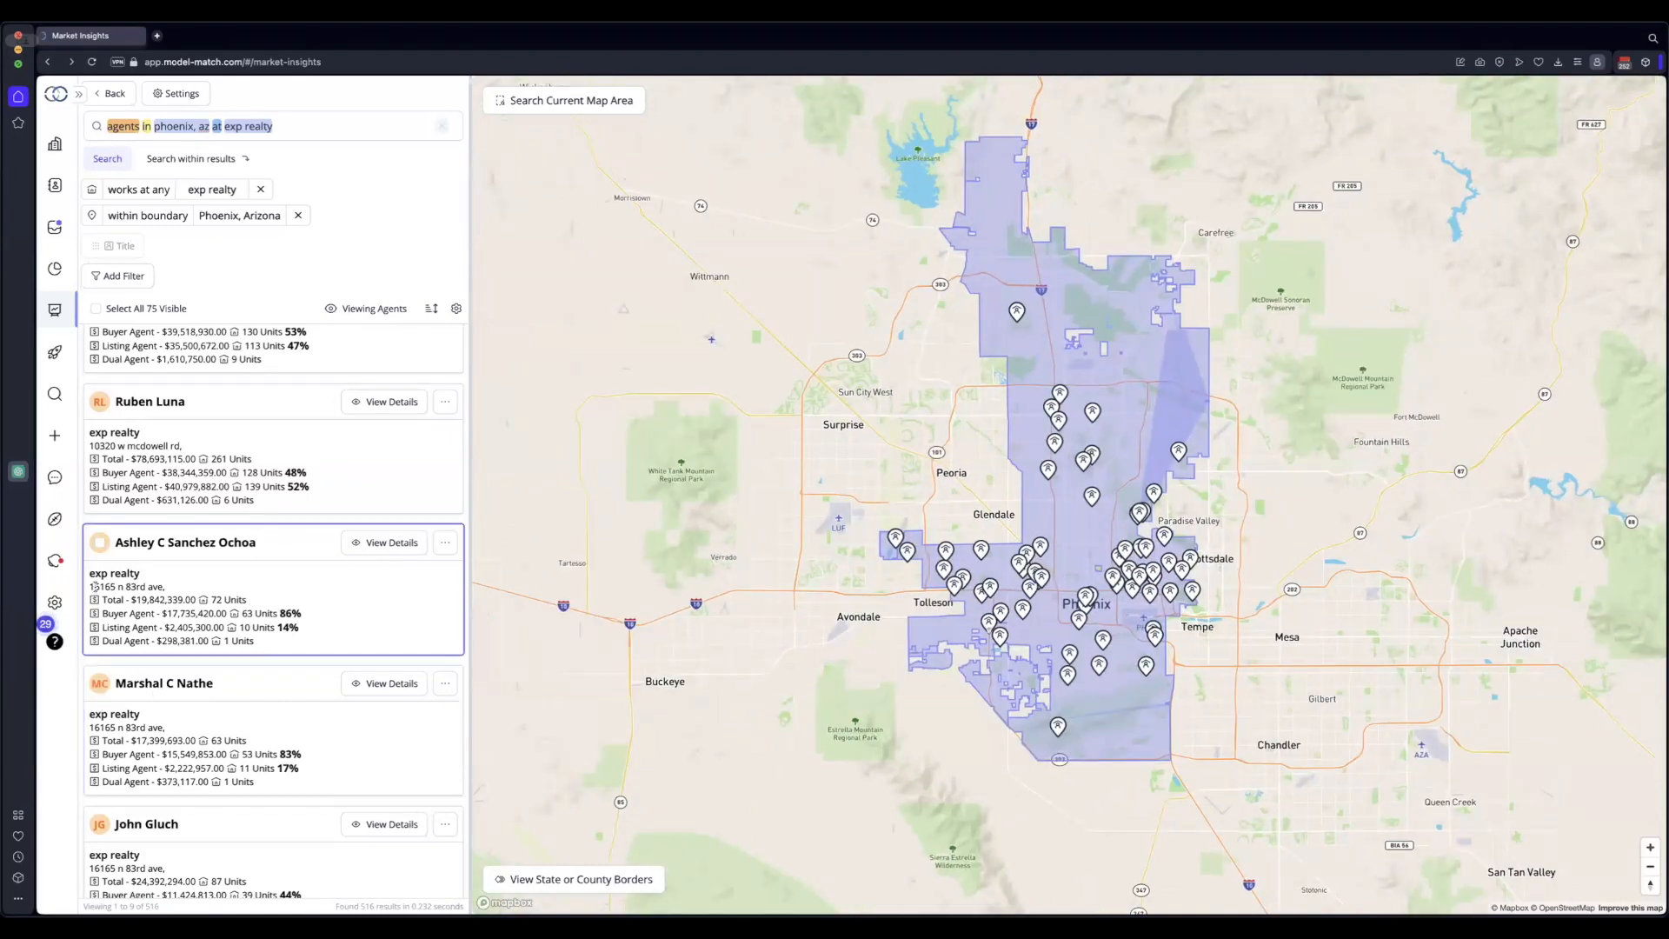
scroll(201, 694, down, 2)
scroll(201, 693, down, 1)
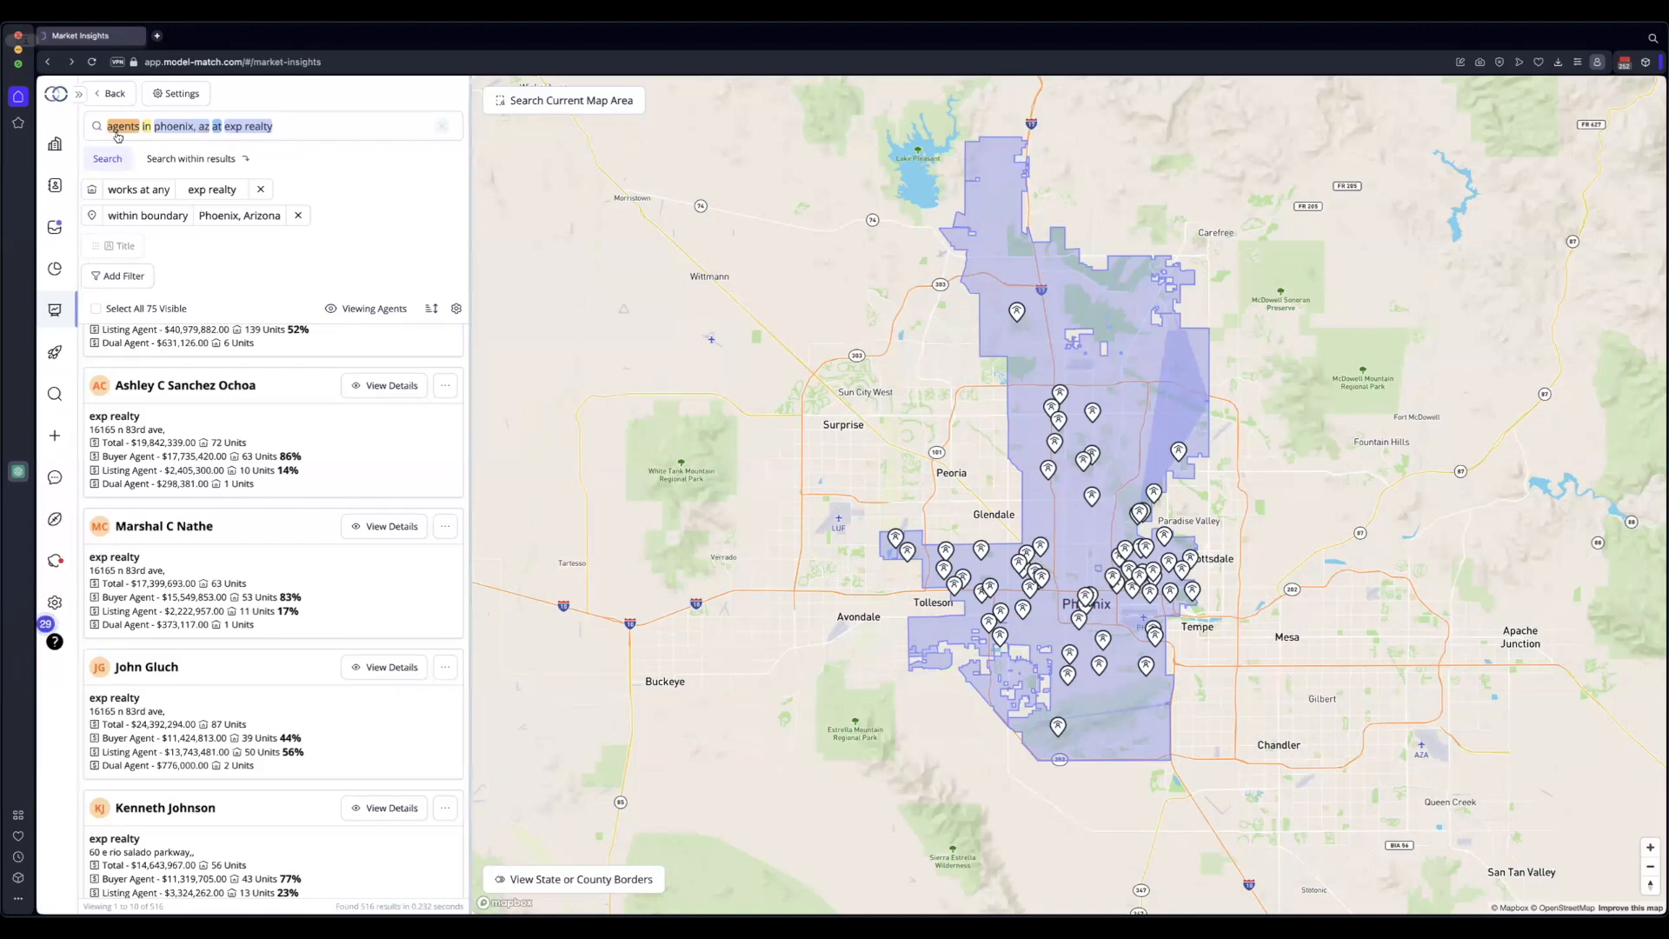
scroll(244, 570, up, 1)
scroll(234, 539, up, 3)
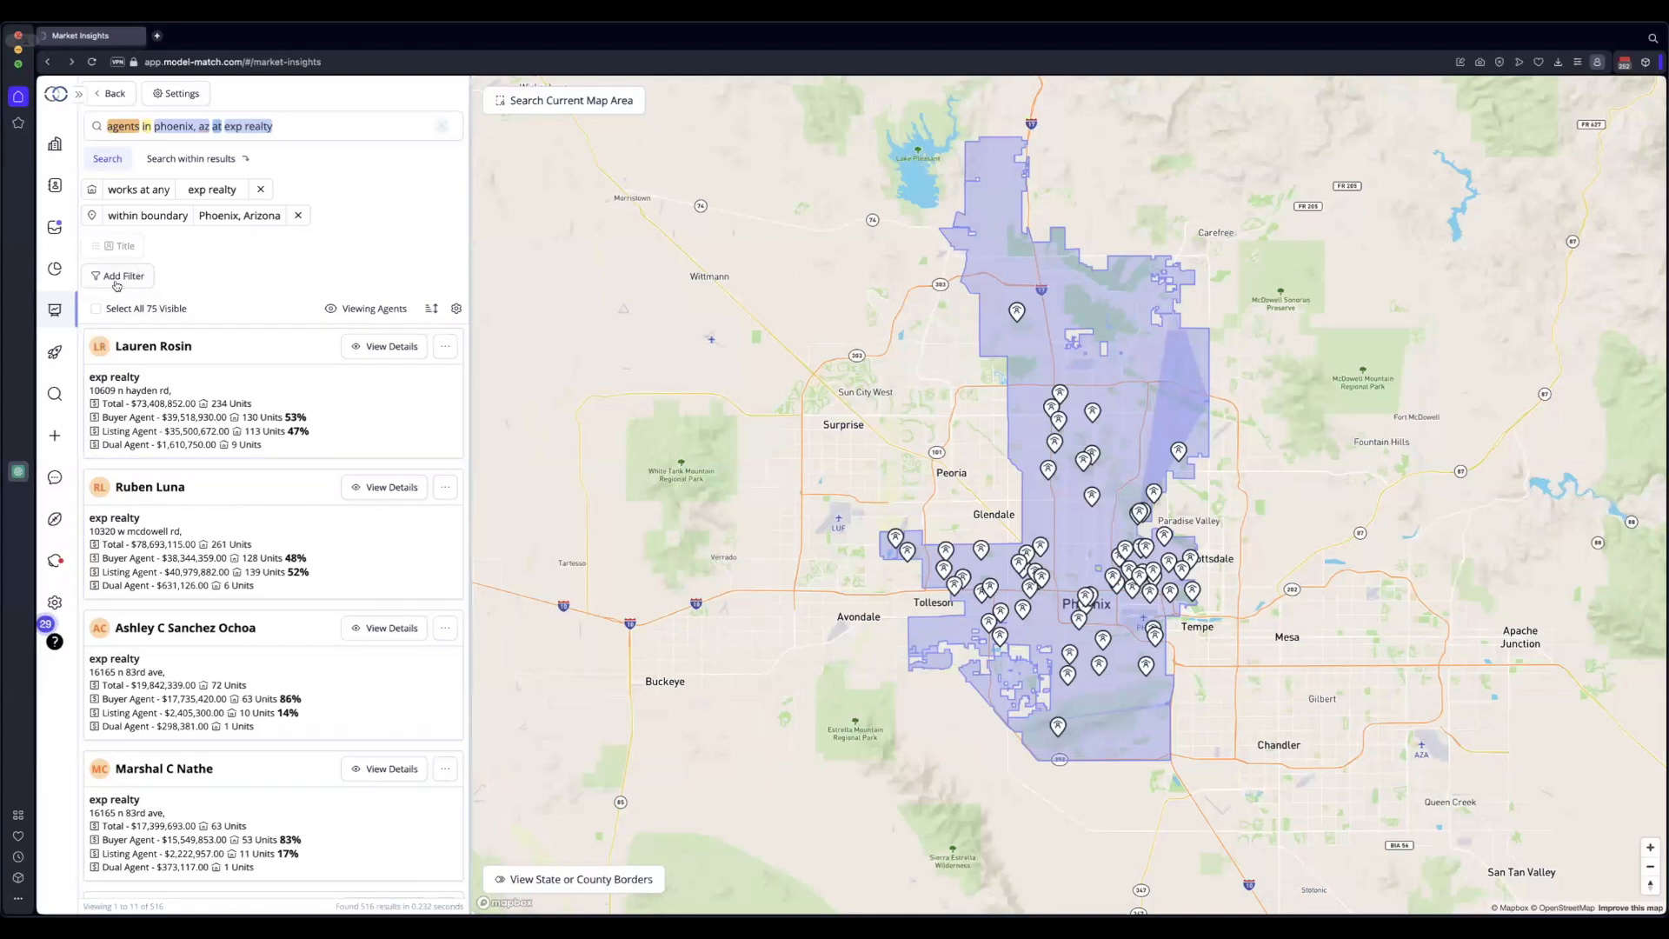
Add a Buyer Volume filter with range '2 to 10', choosing Between $2M and $10M
click(115, 280)
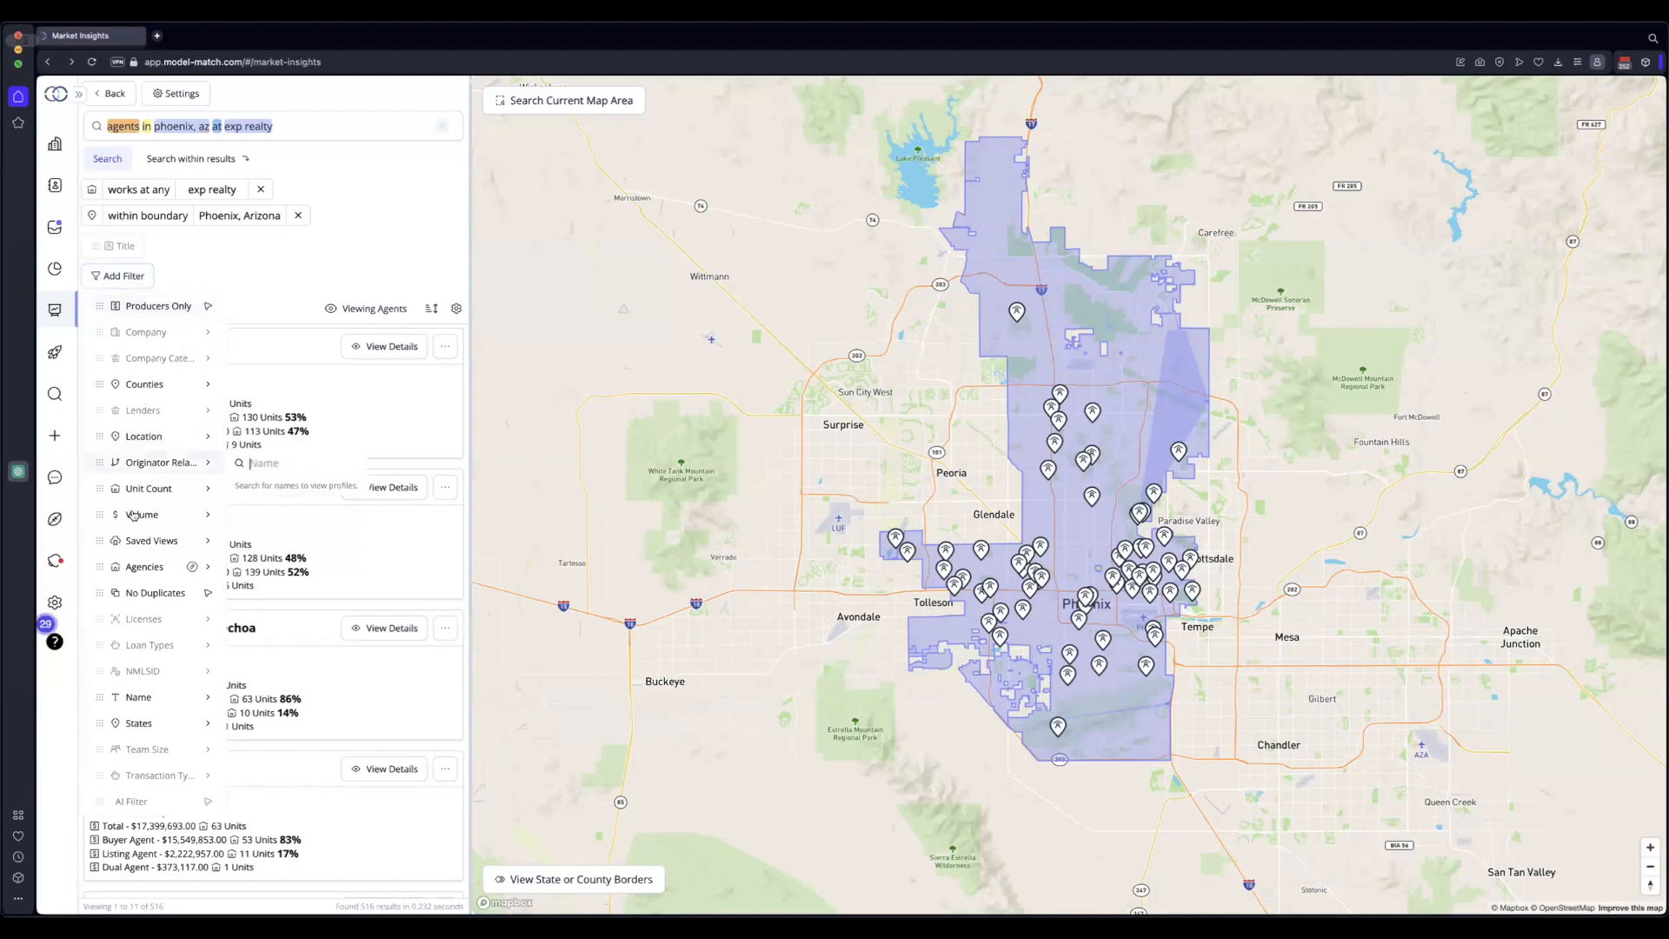
mouse_move(130, 516)
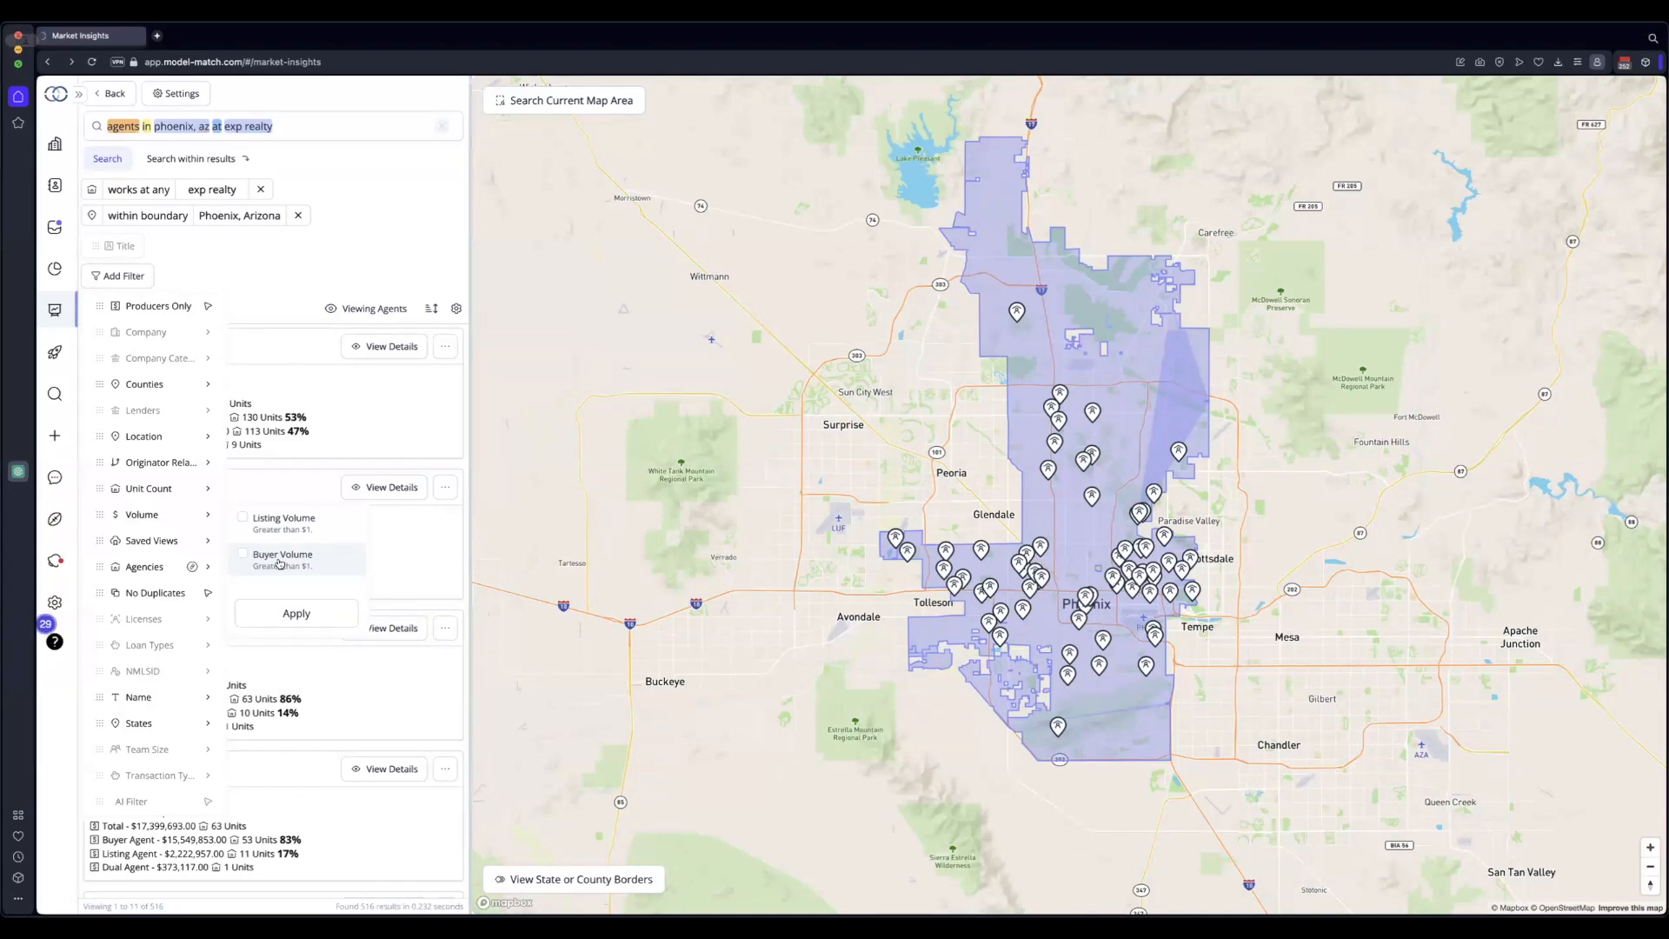
click(279, 561)
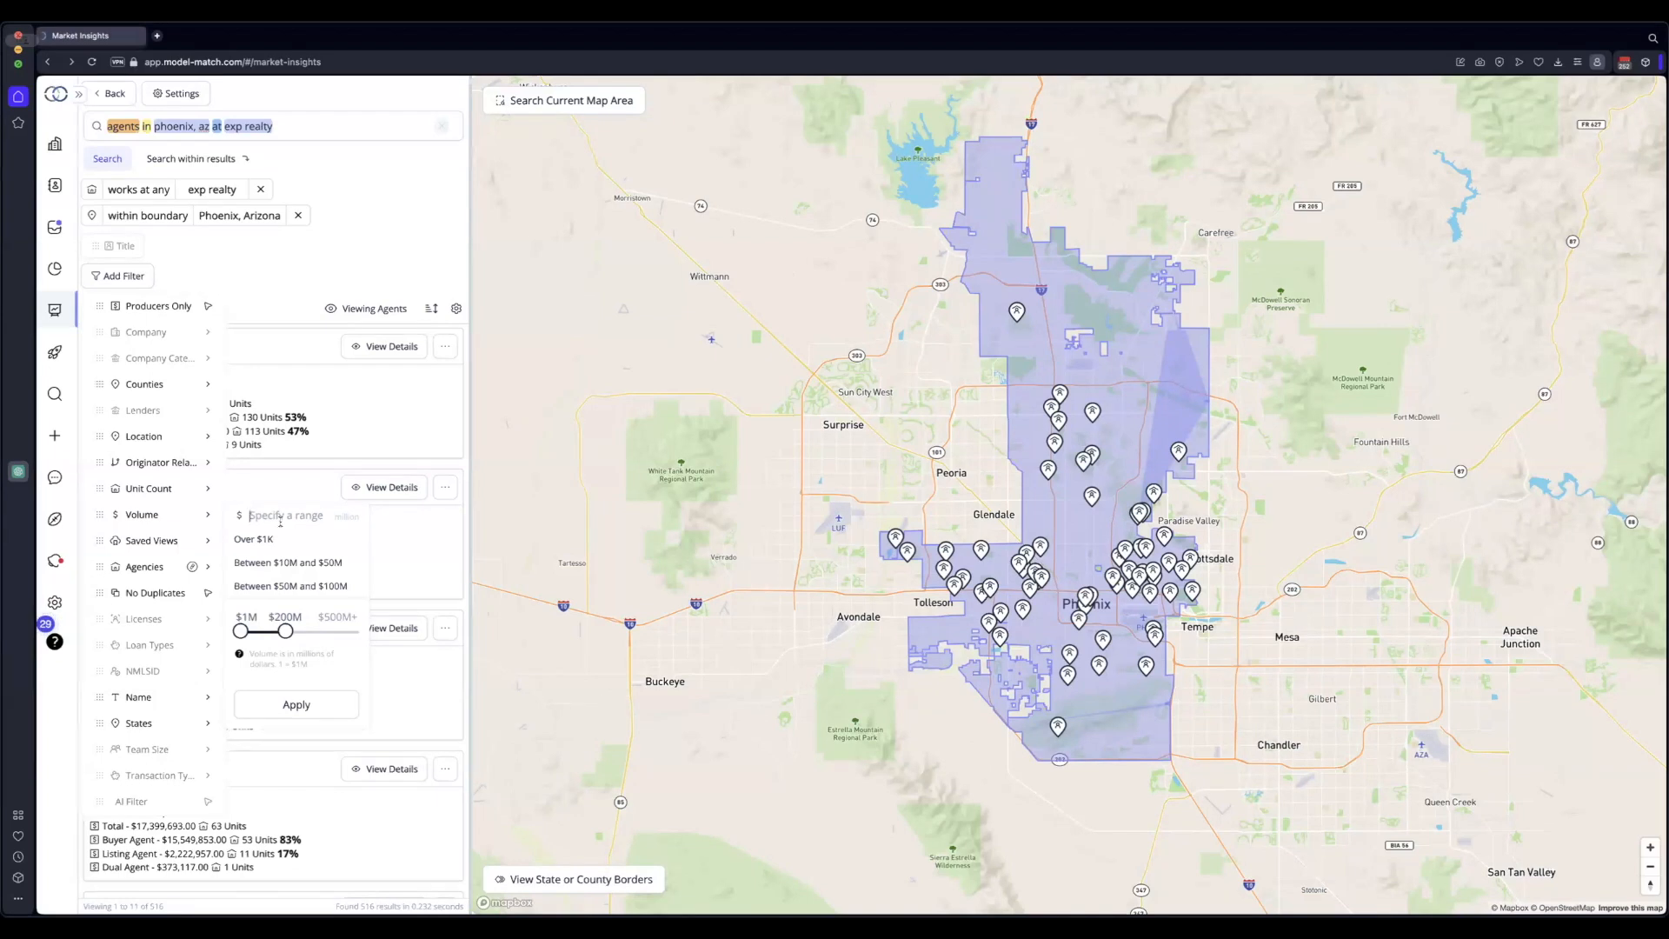
text(2 to 10)
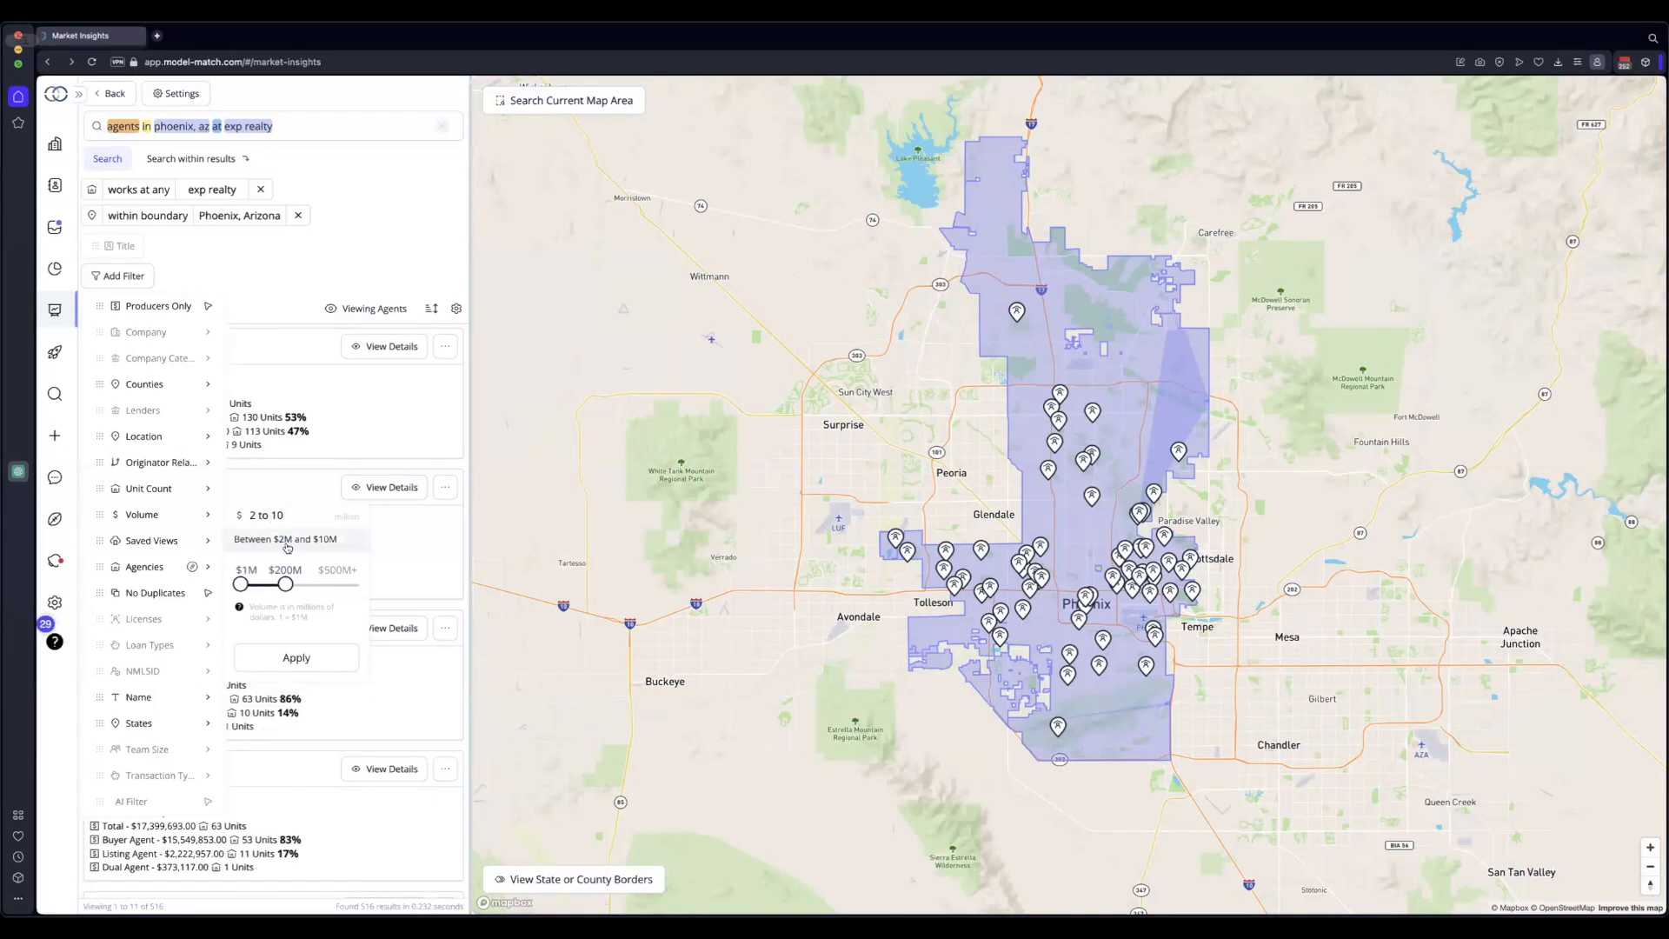
click(288, 539)
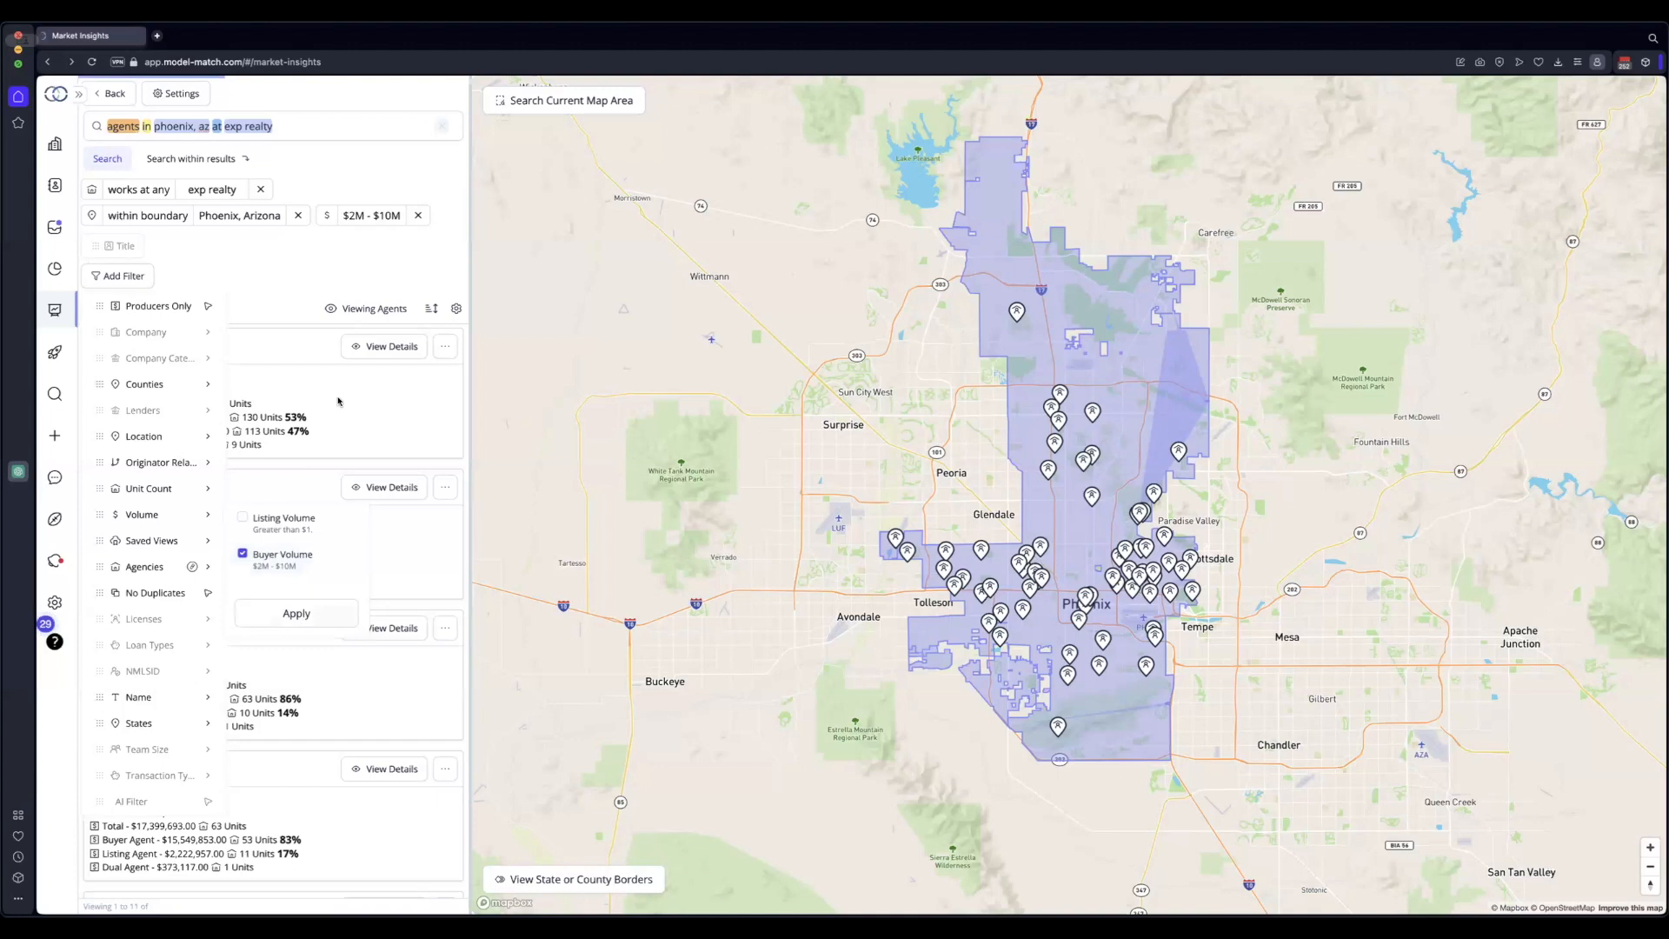
Apply the $2M - $10M volume filter to see 59 agents, then remove it to restore 516
click(361, 233)
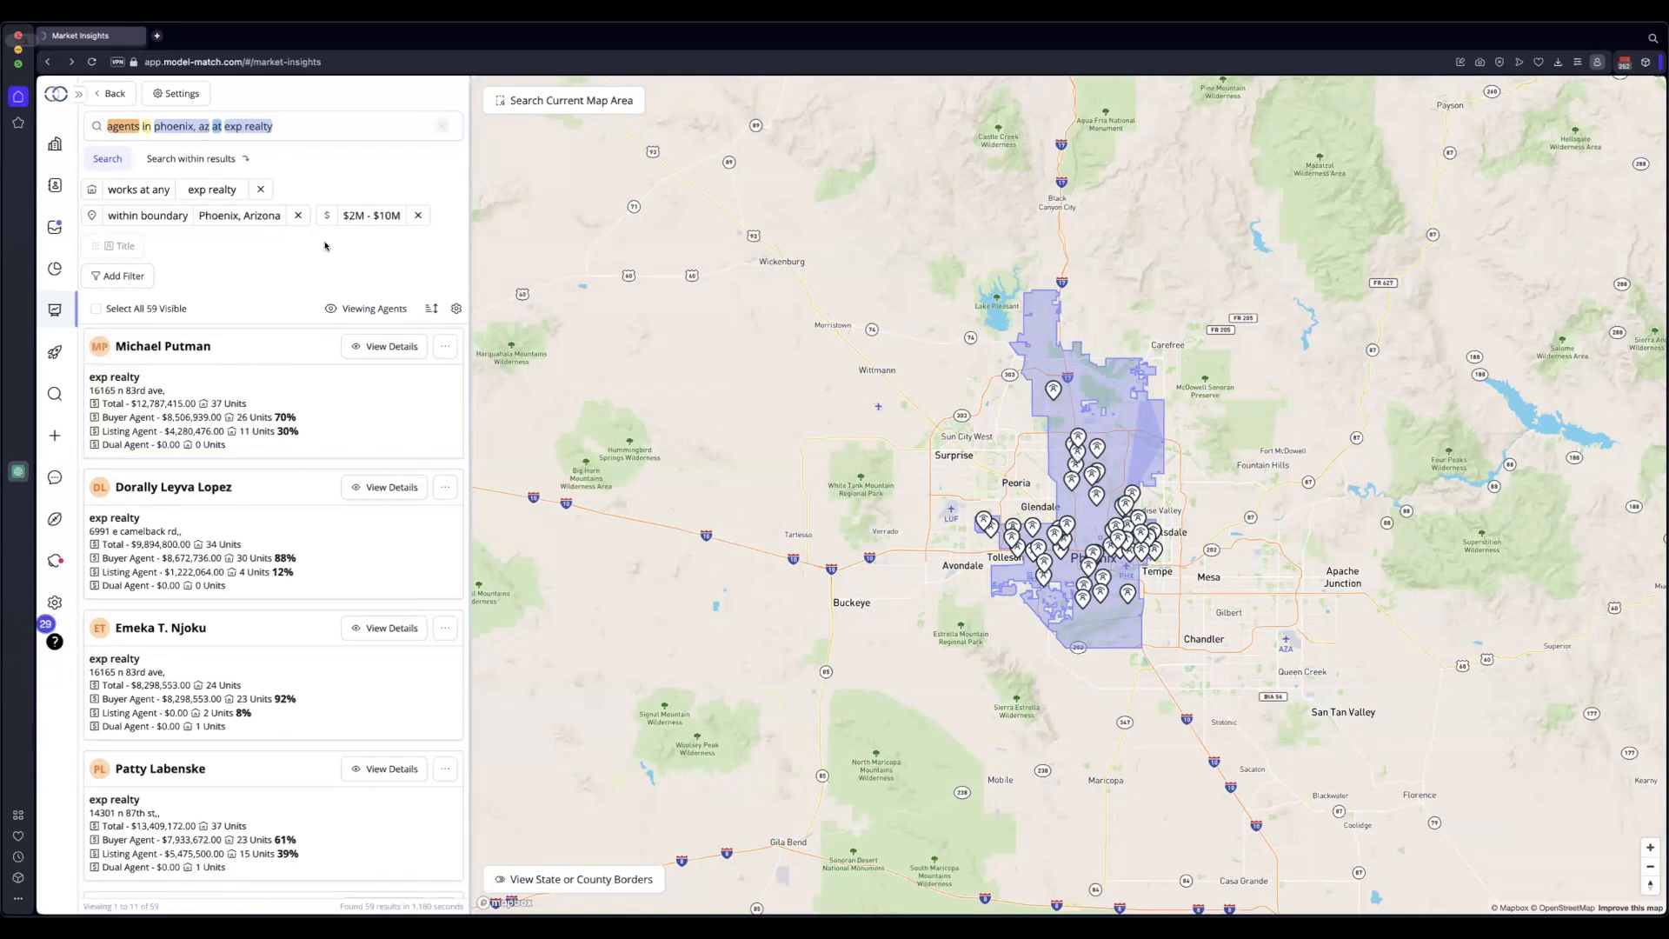
click(420, 216)
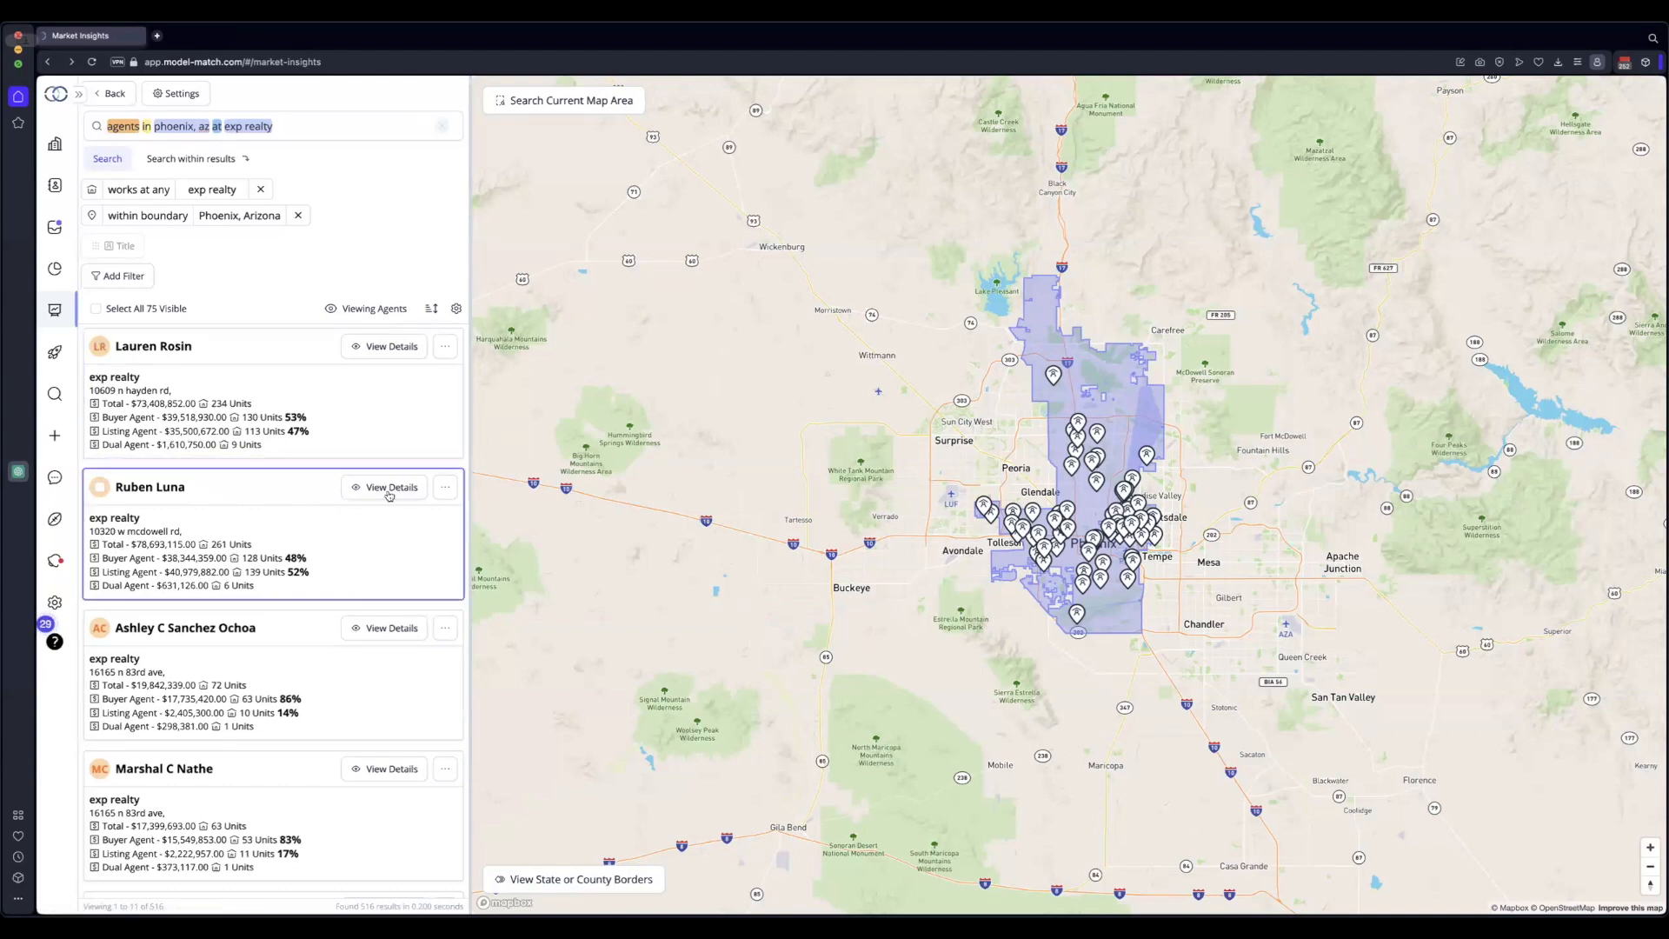
Open the second agent's details, showing $76.7M total volume and 180 homes sold
click(389, 488)
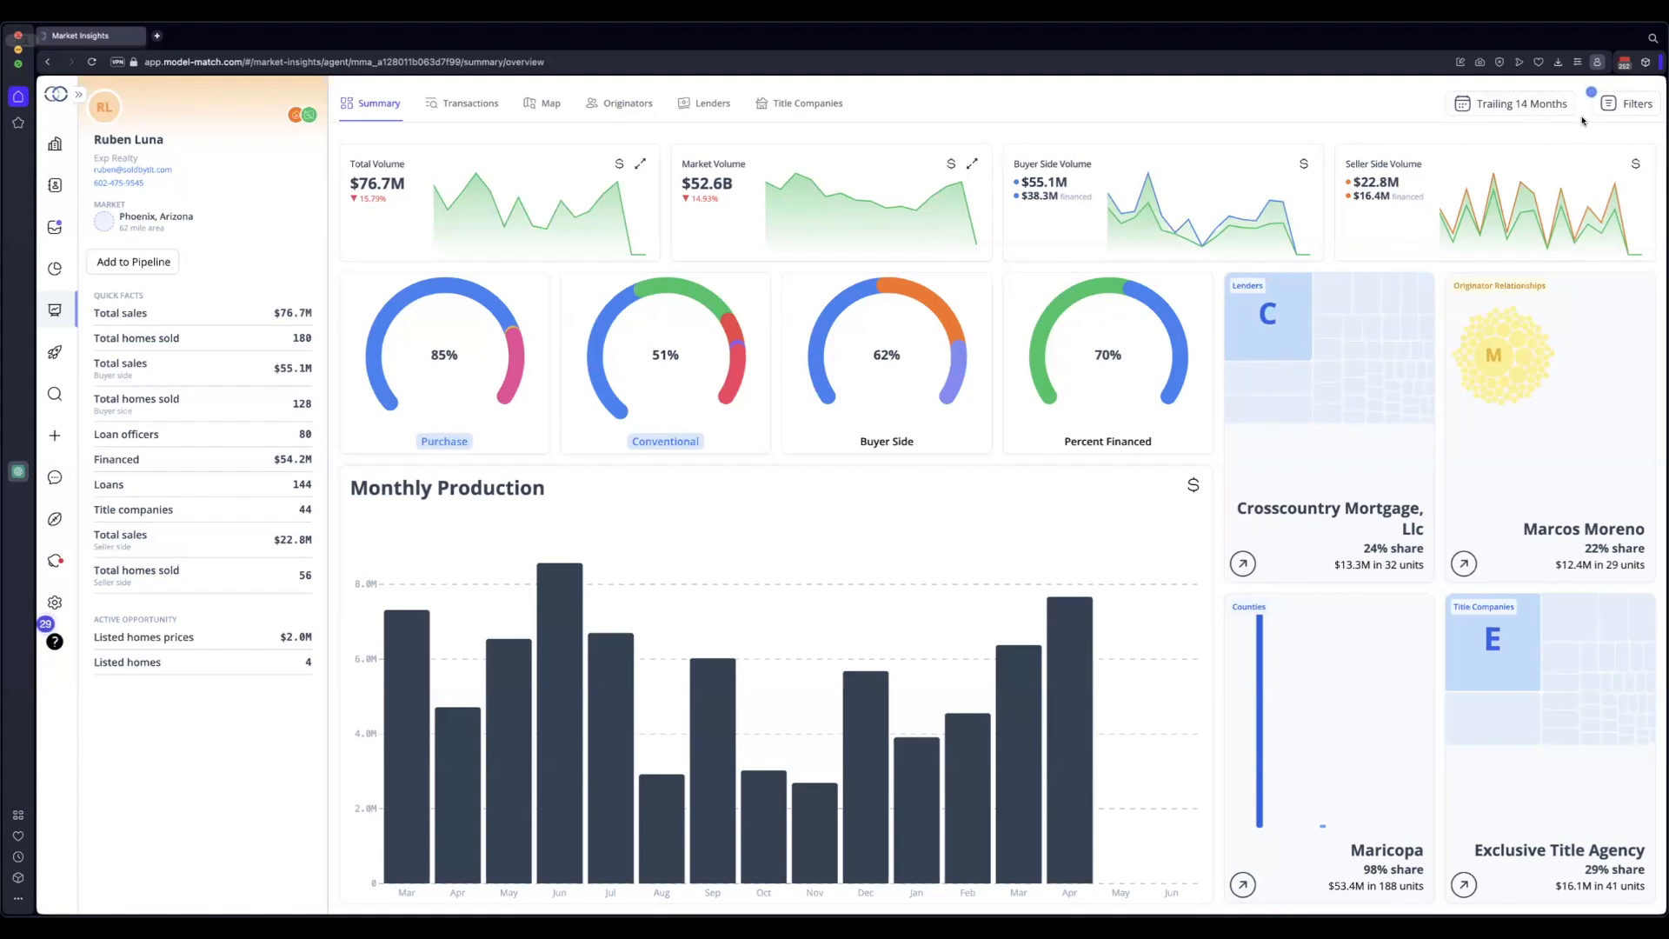
click(1483, 106)
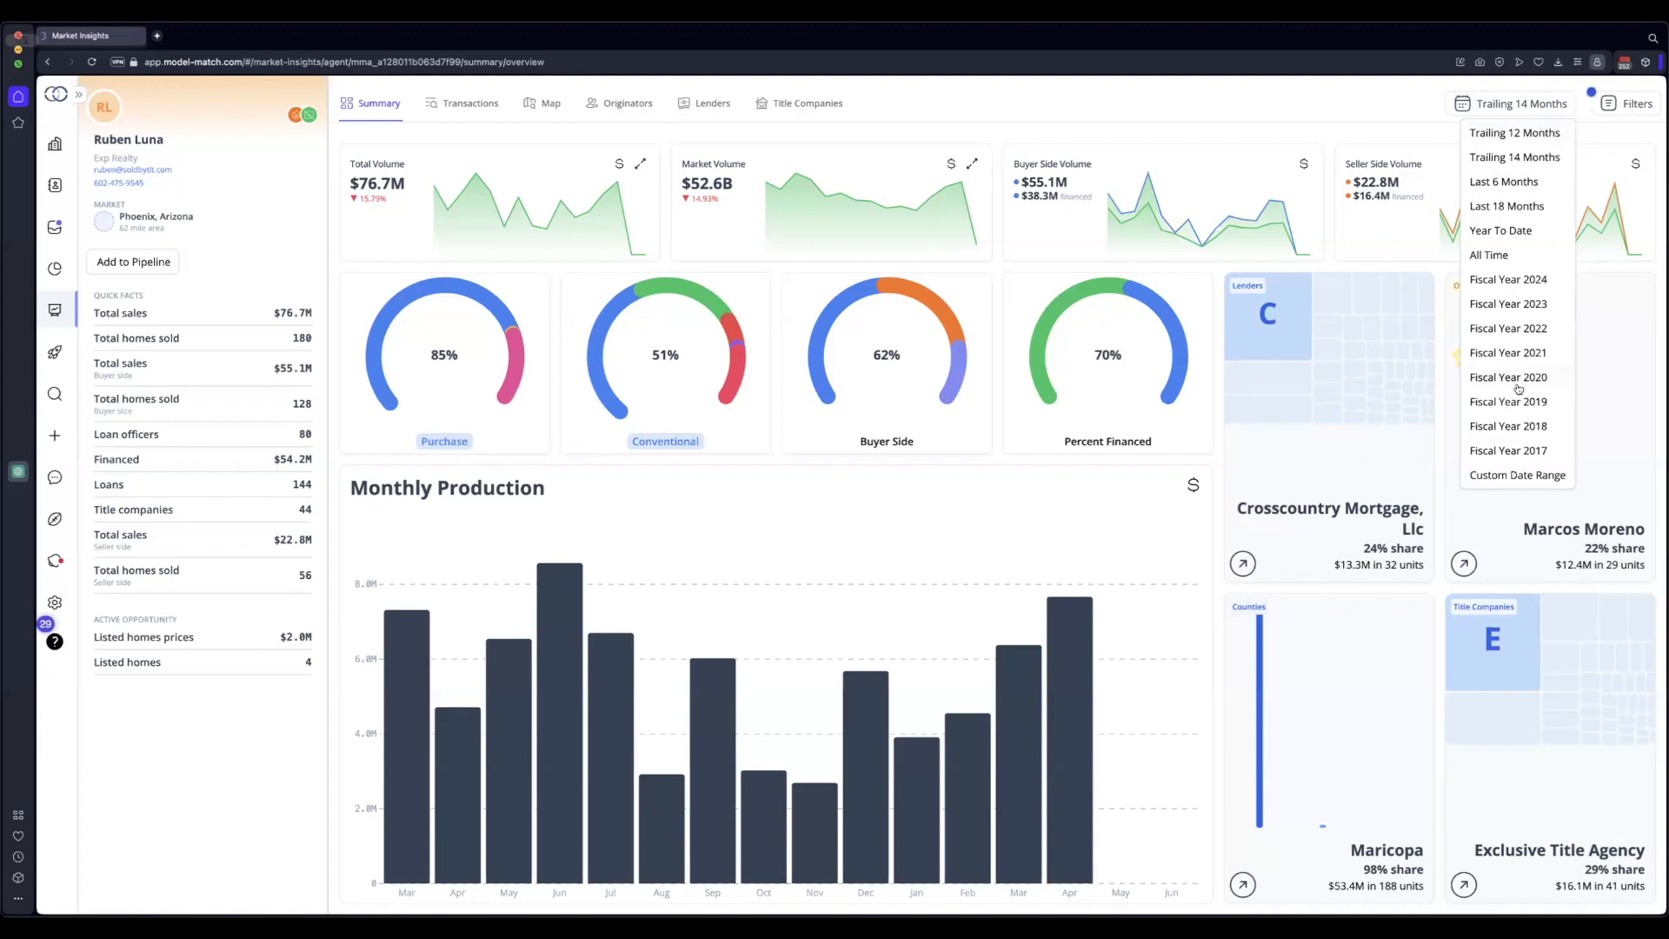
click(1497, 182)
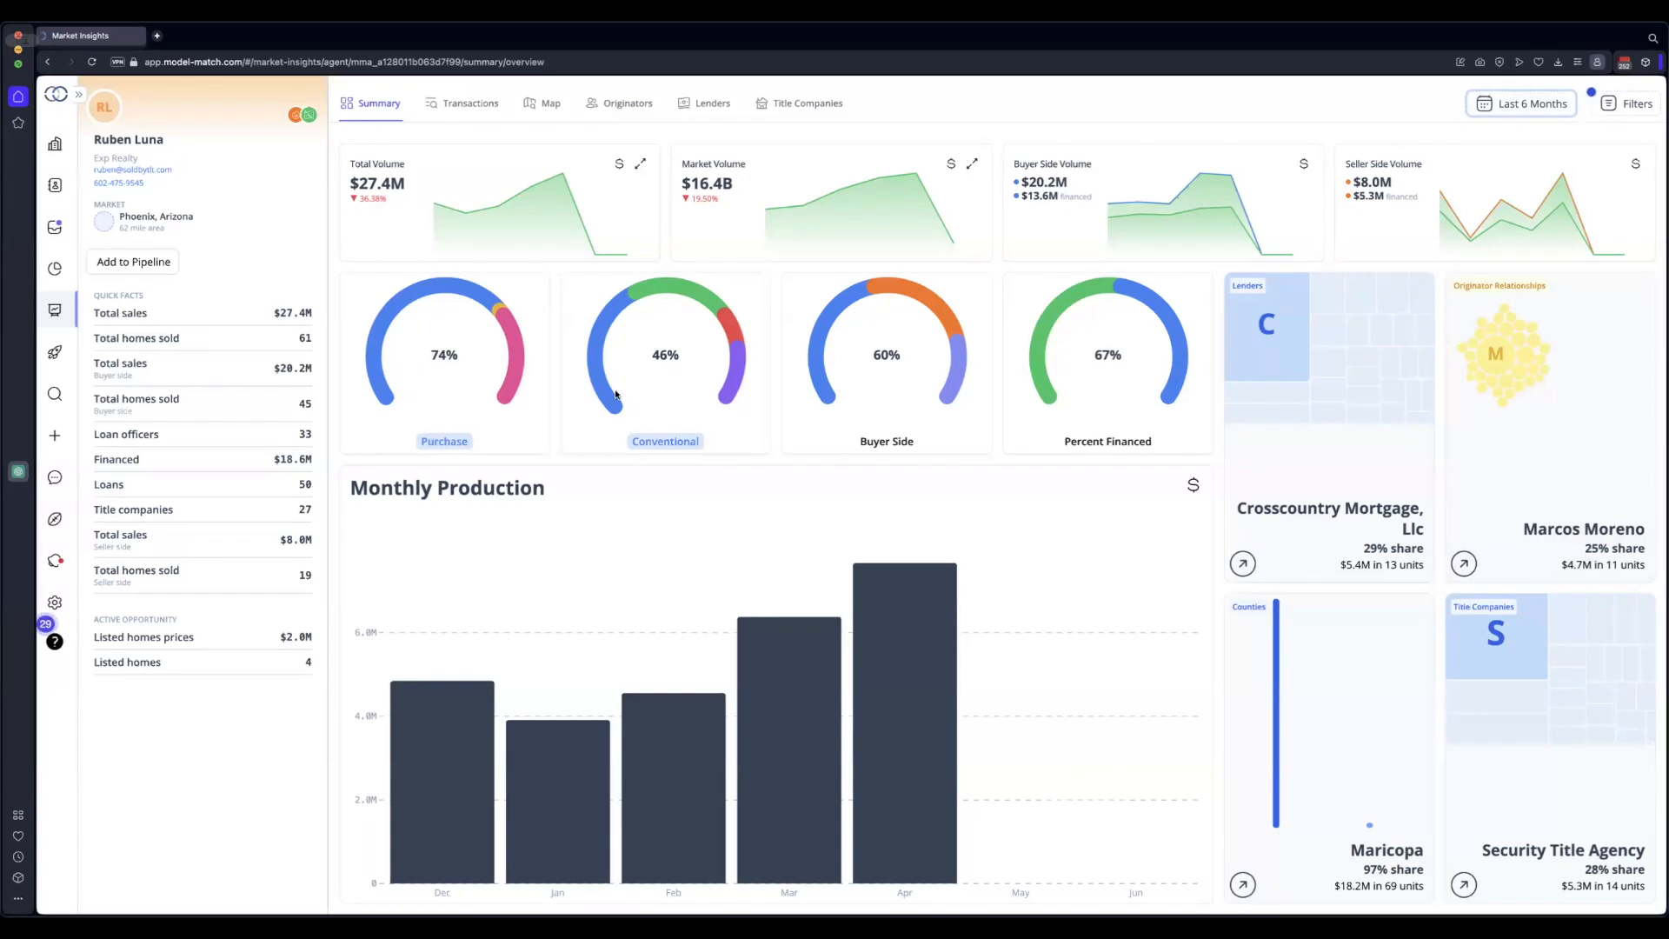
click(1532, 111)
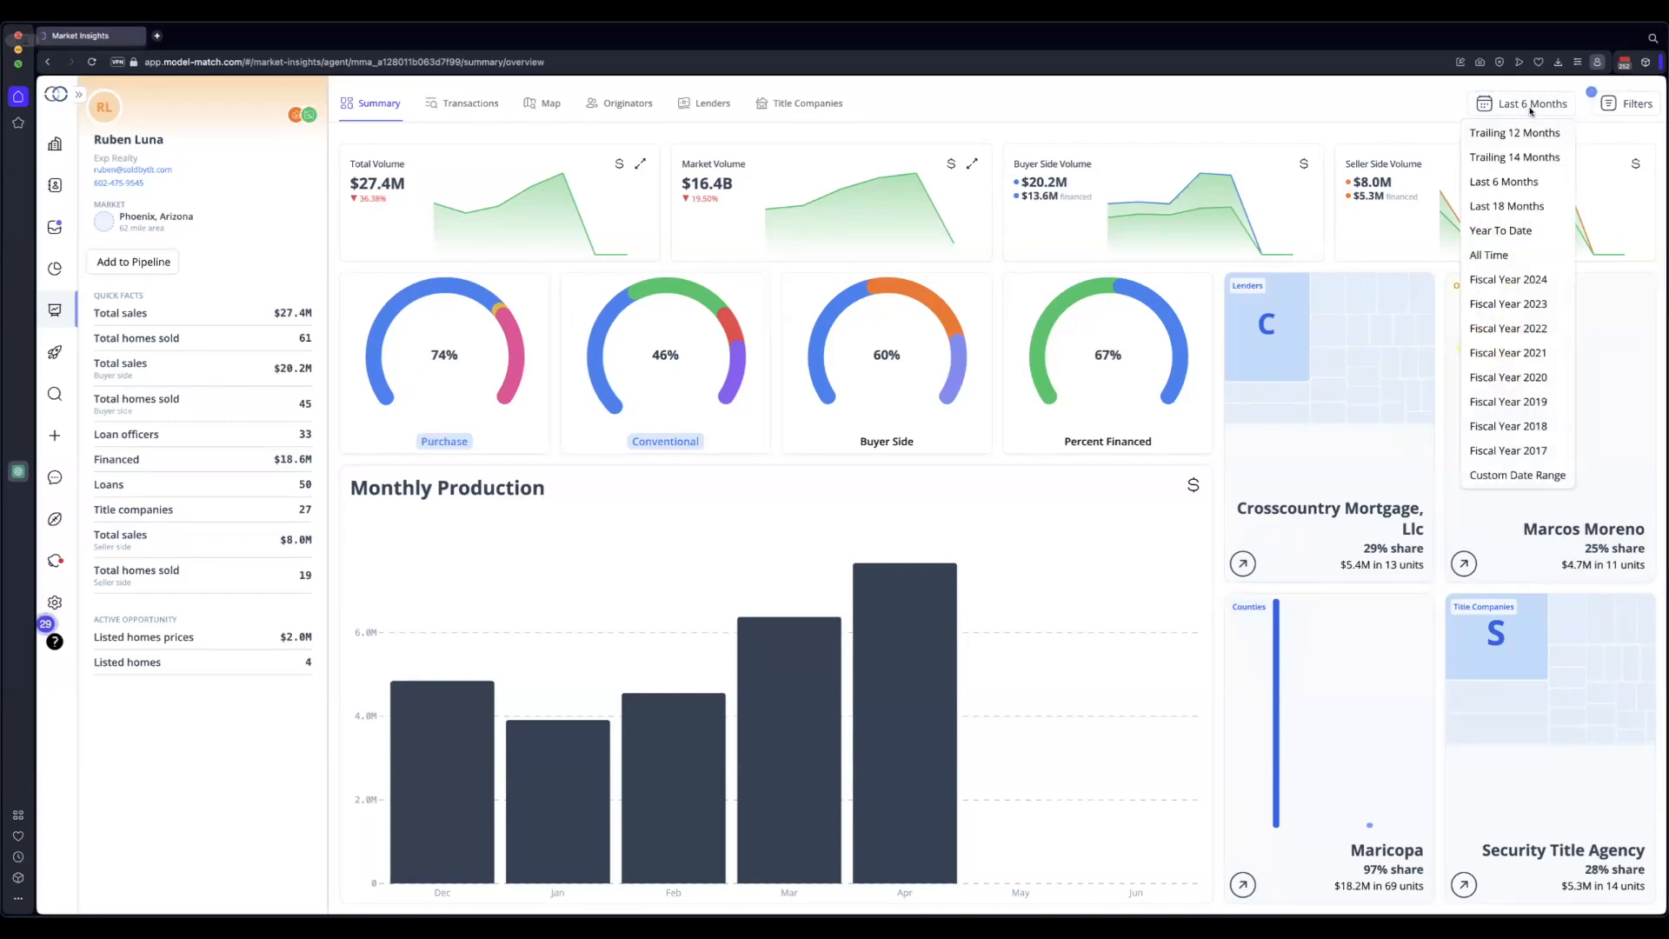
click(1512, 158)
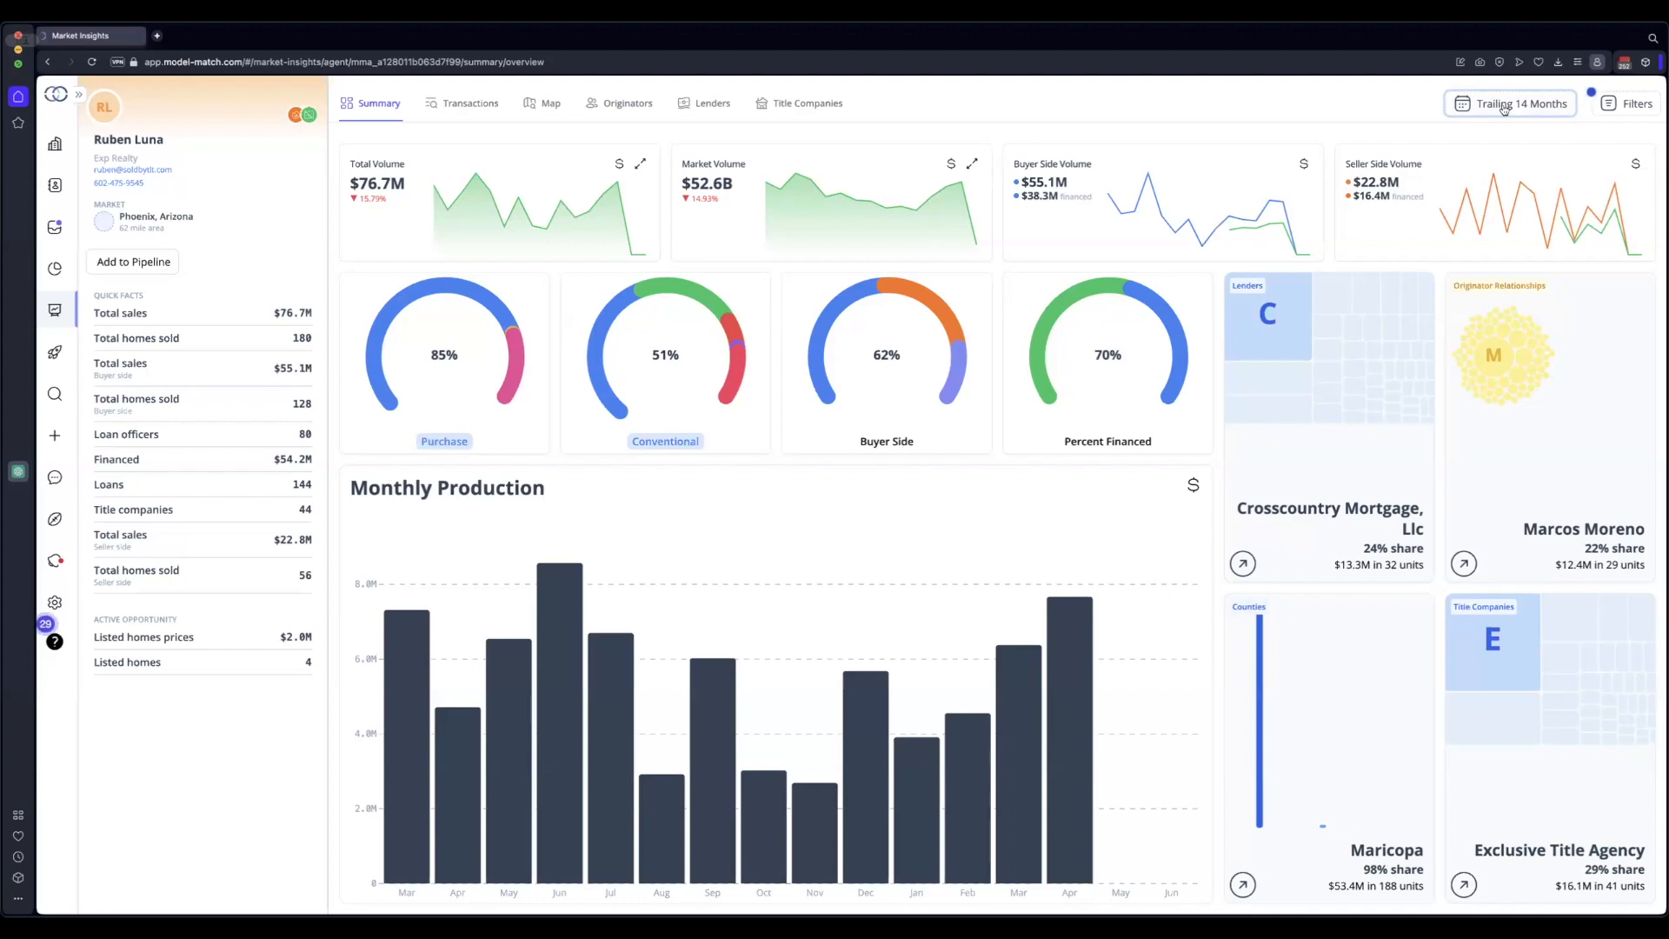
Show the reporting period choices from the Trailing 14 Months button on the agent dashboard
click(1504, 106)
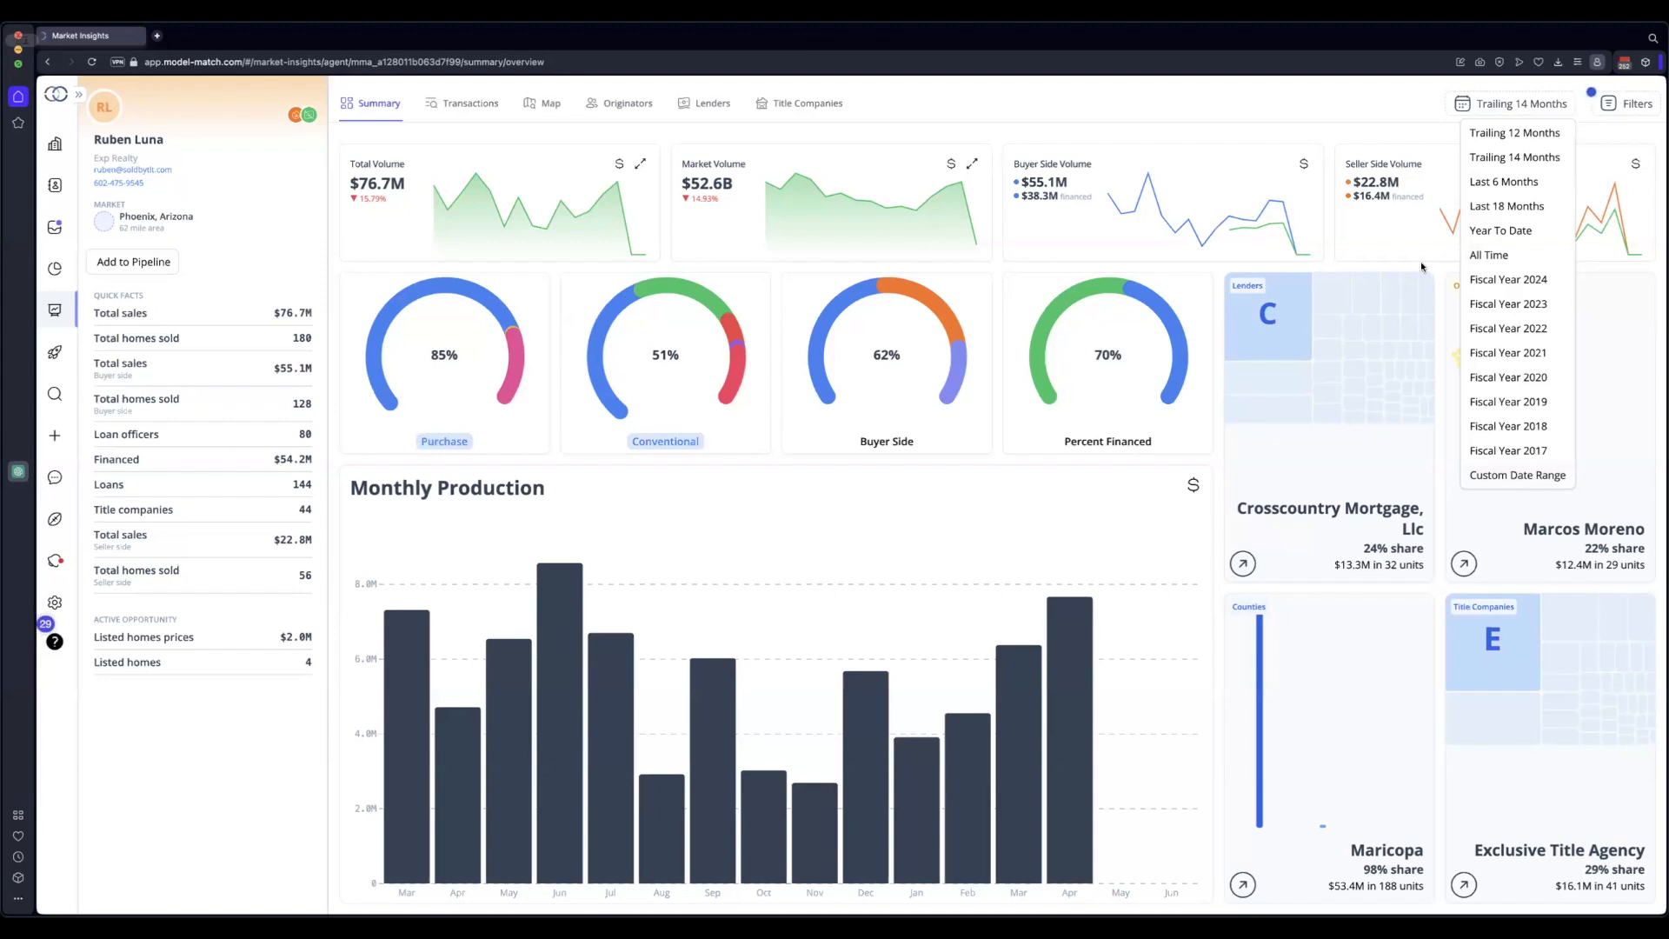
Dismiss the reporting period choices, keeping the Trailing 14 Months range
click(1275, 183)
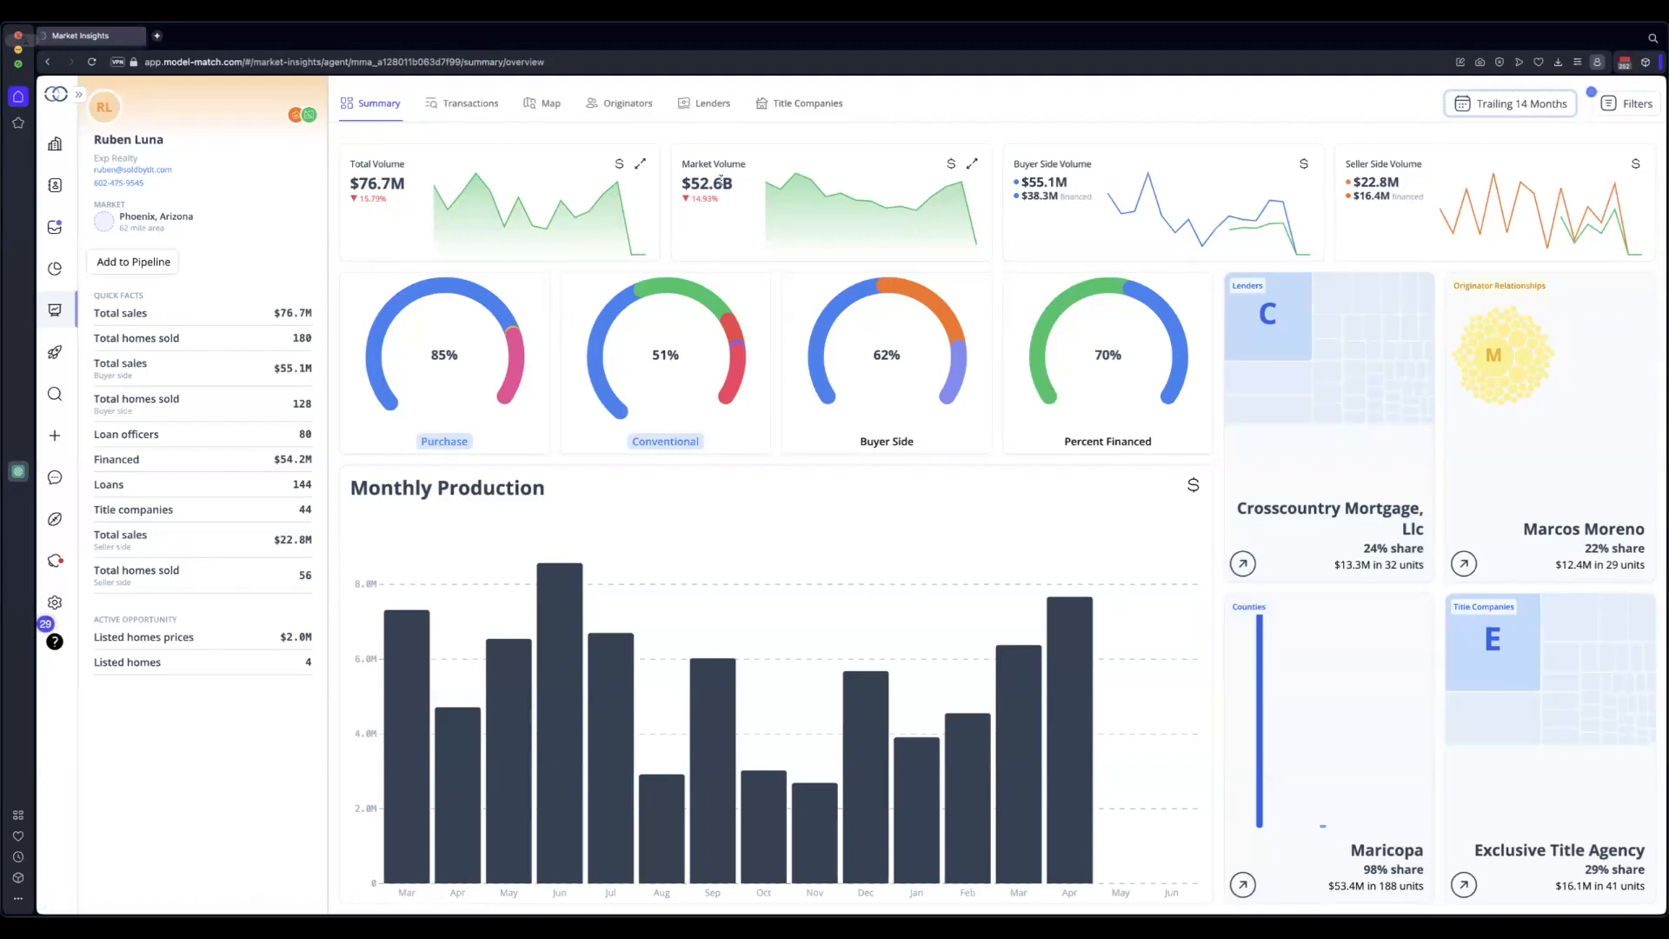
click(620, 166)
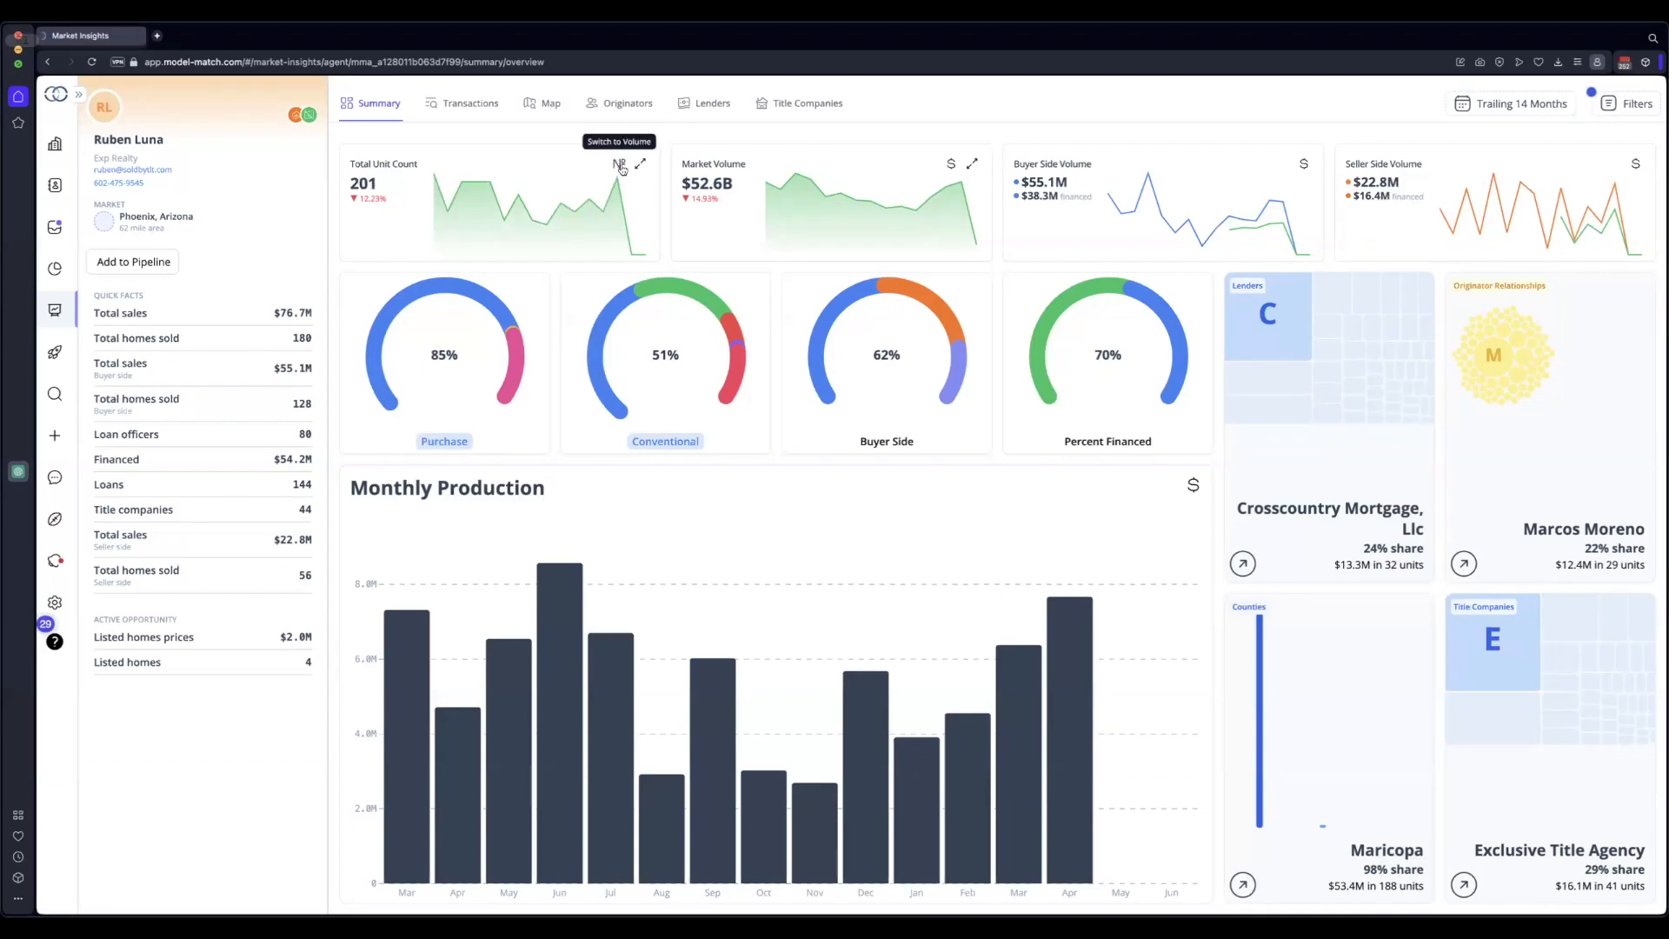
click(620, 165)
click(622, 166)
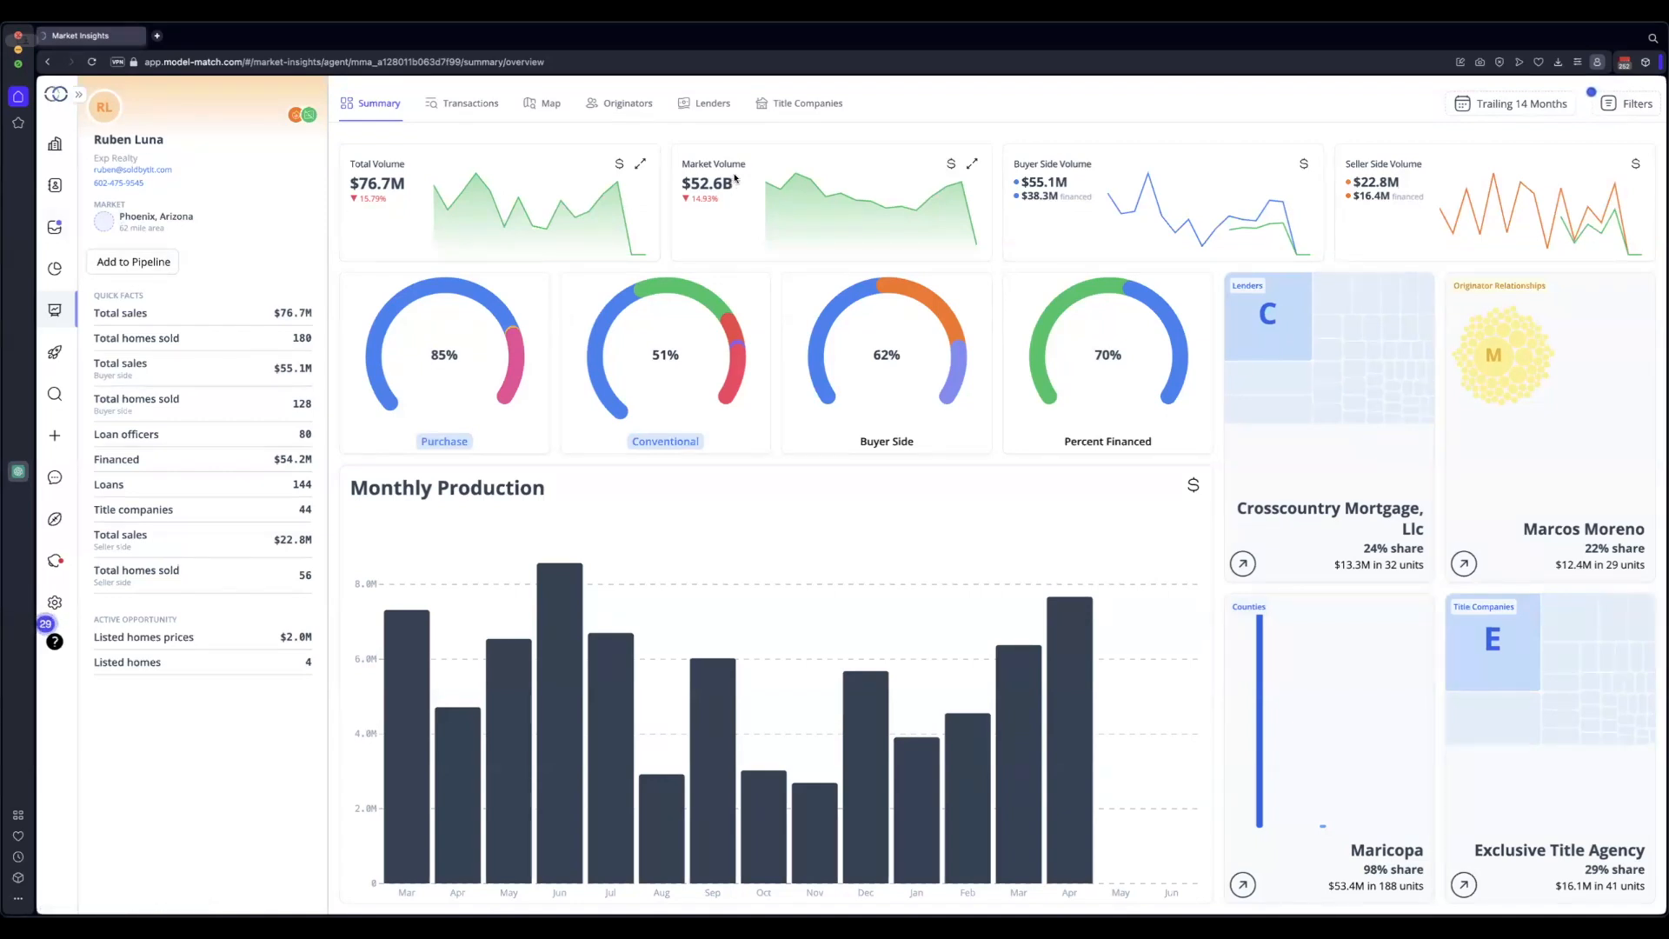
click(953, 166)
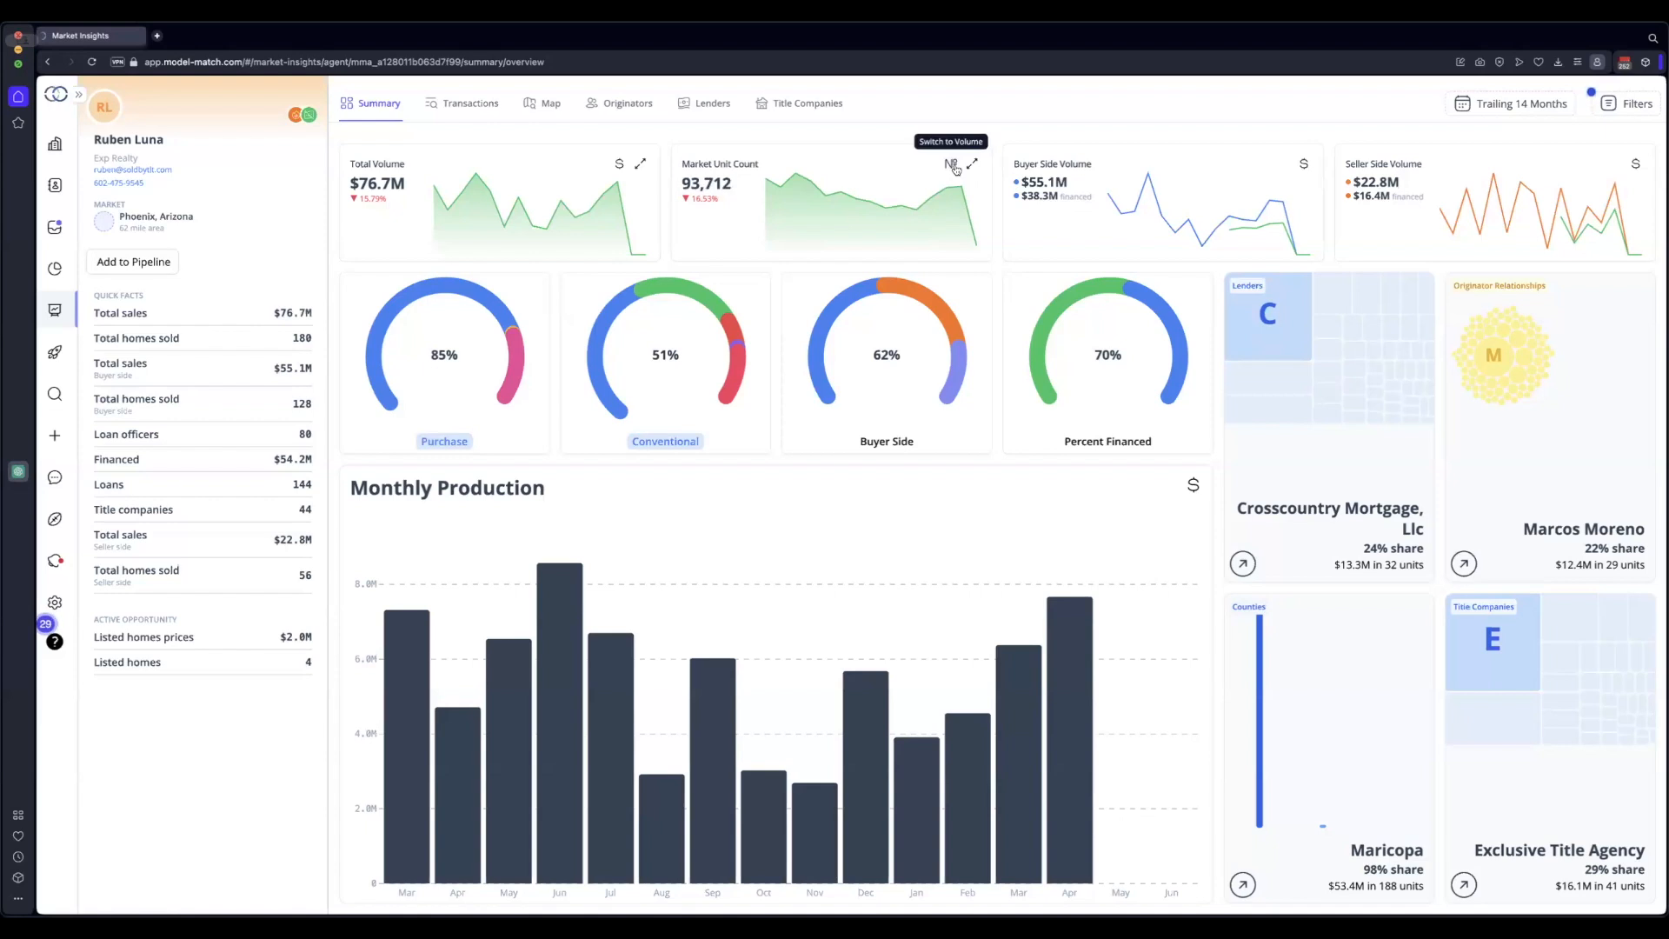
click(953, 167)
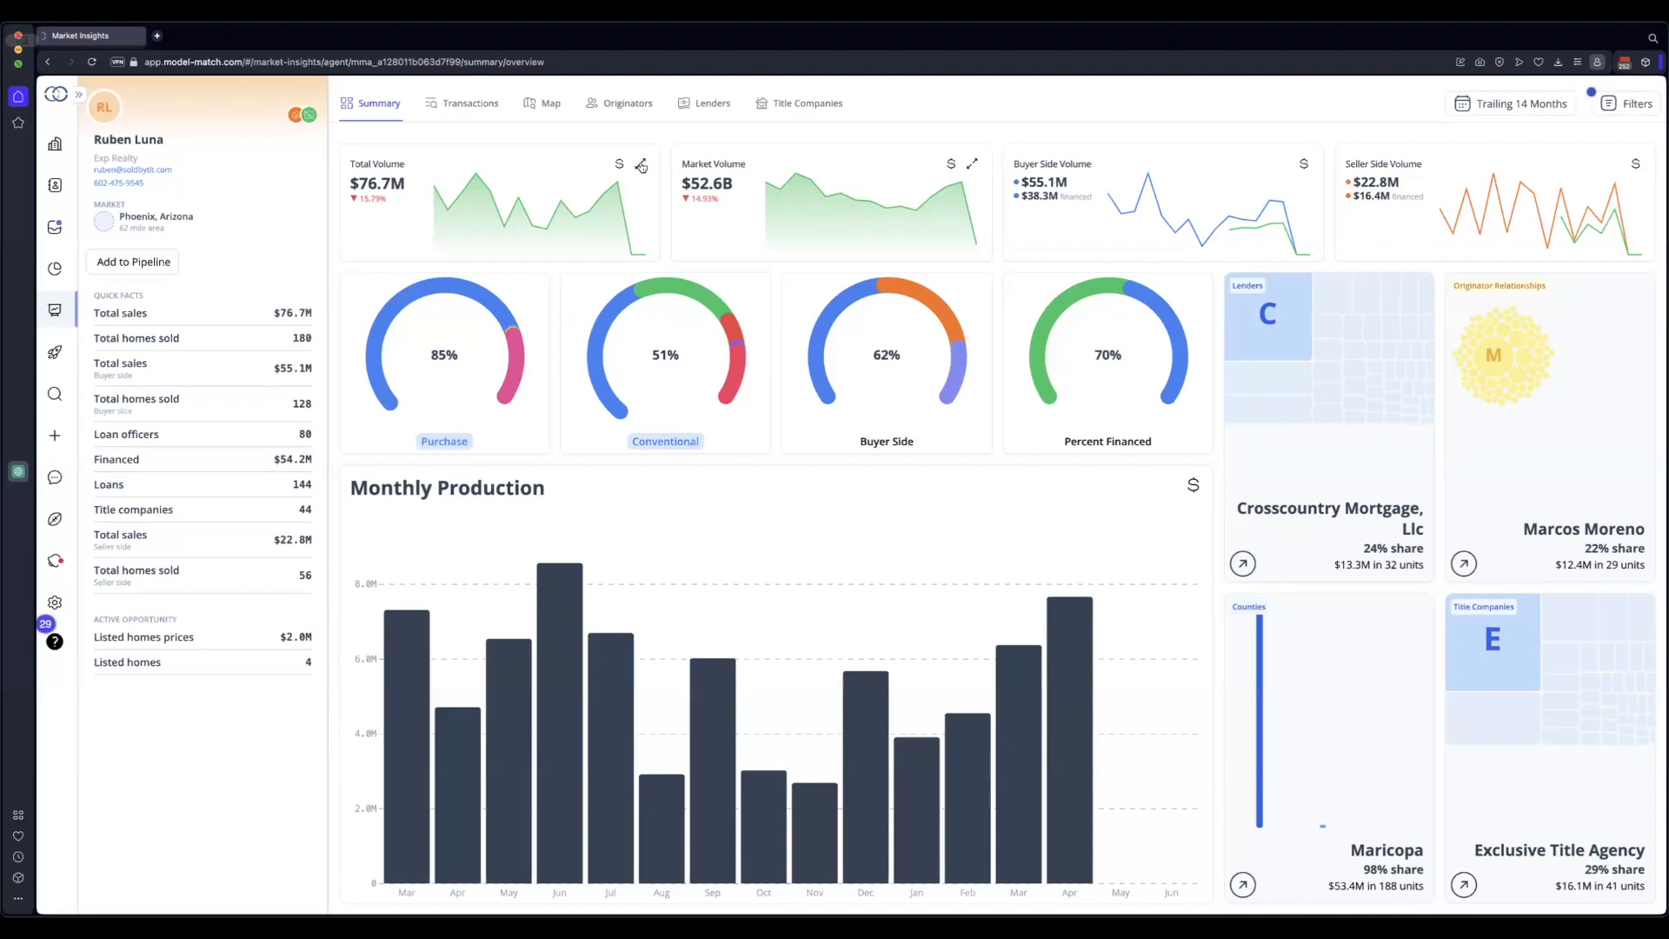
click(646, 163)
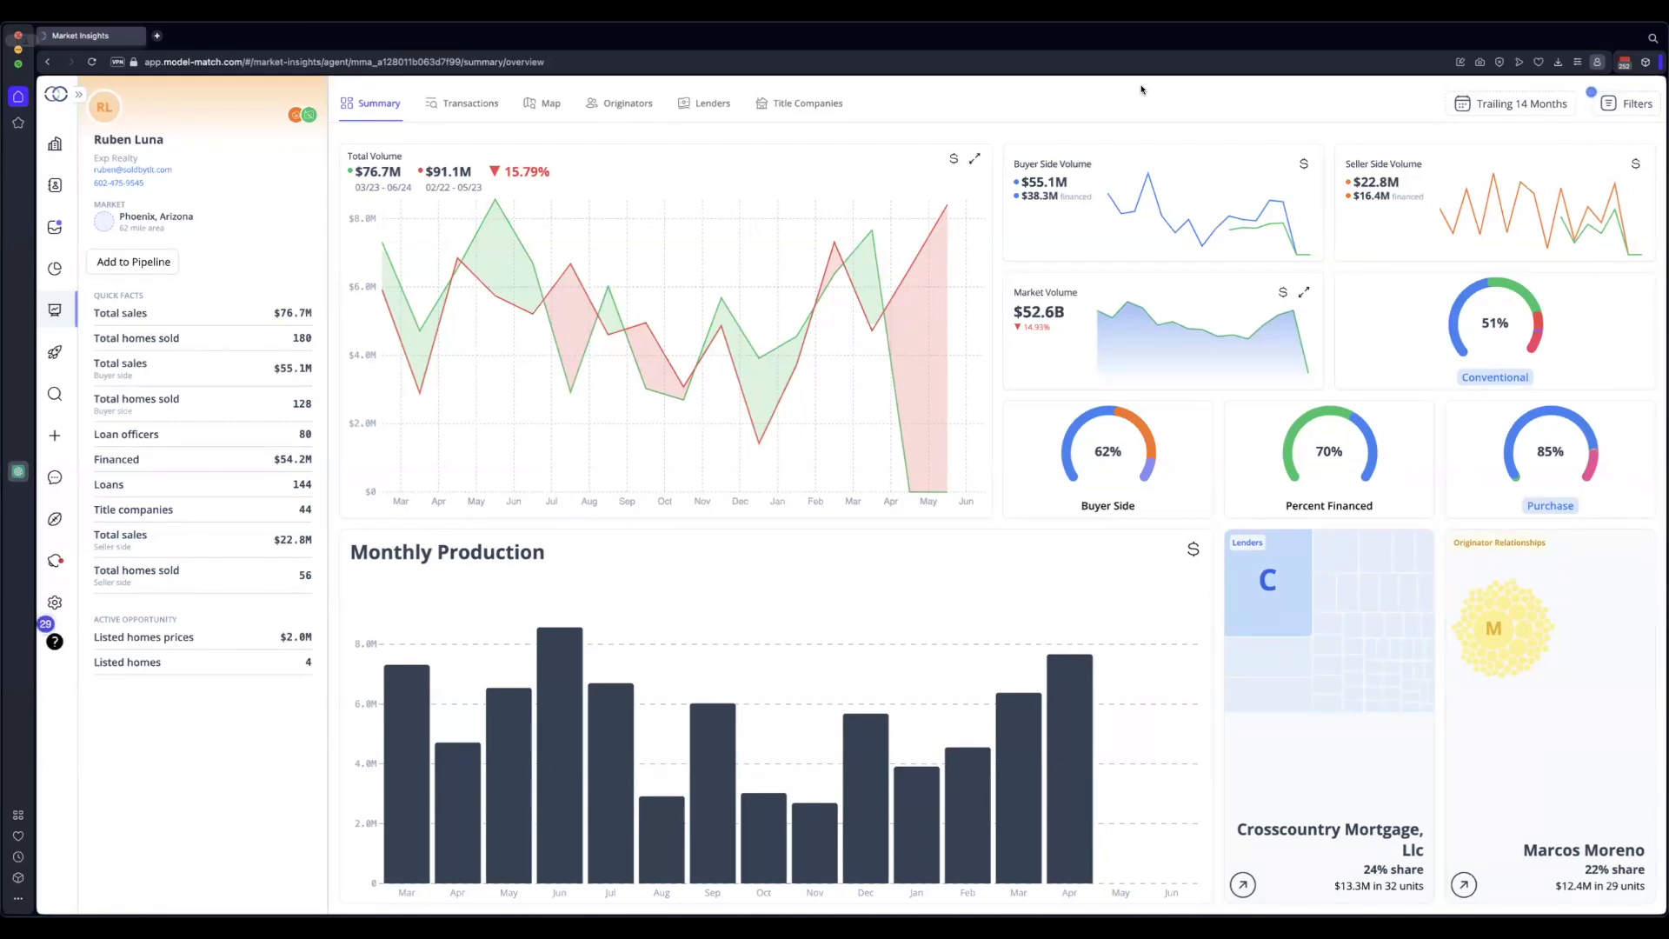
click(975, 159)
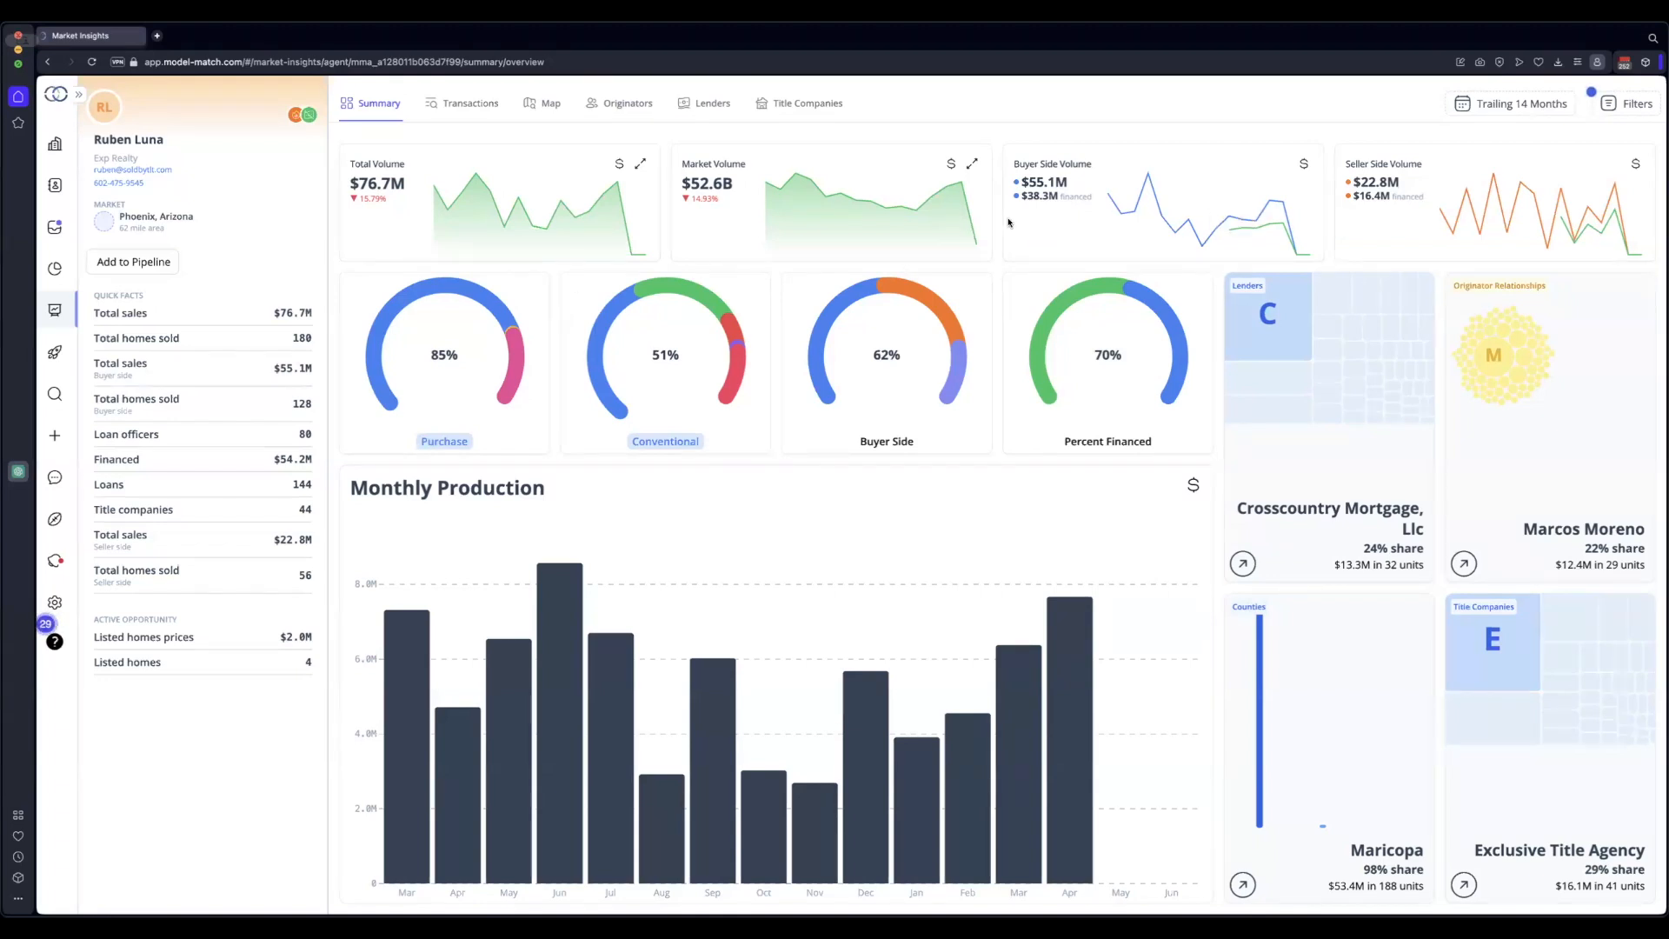
Switch the figures to Last 6 Months and expand, then collapse, the Total Volume chart
click(1513, 106)
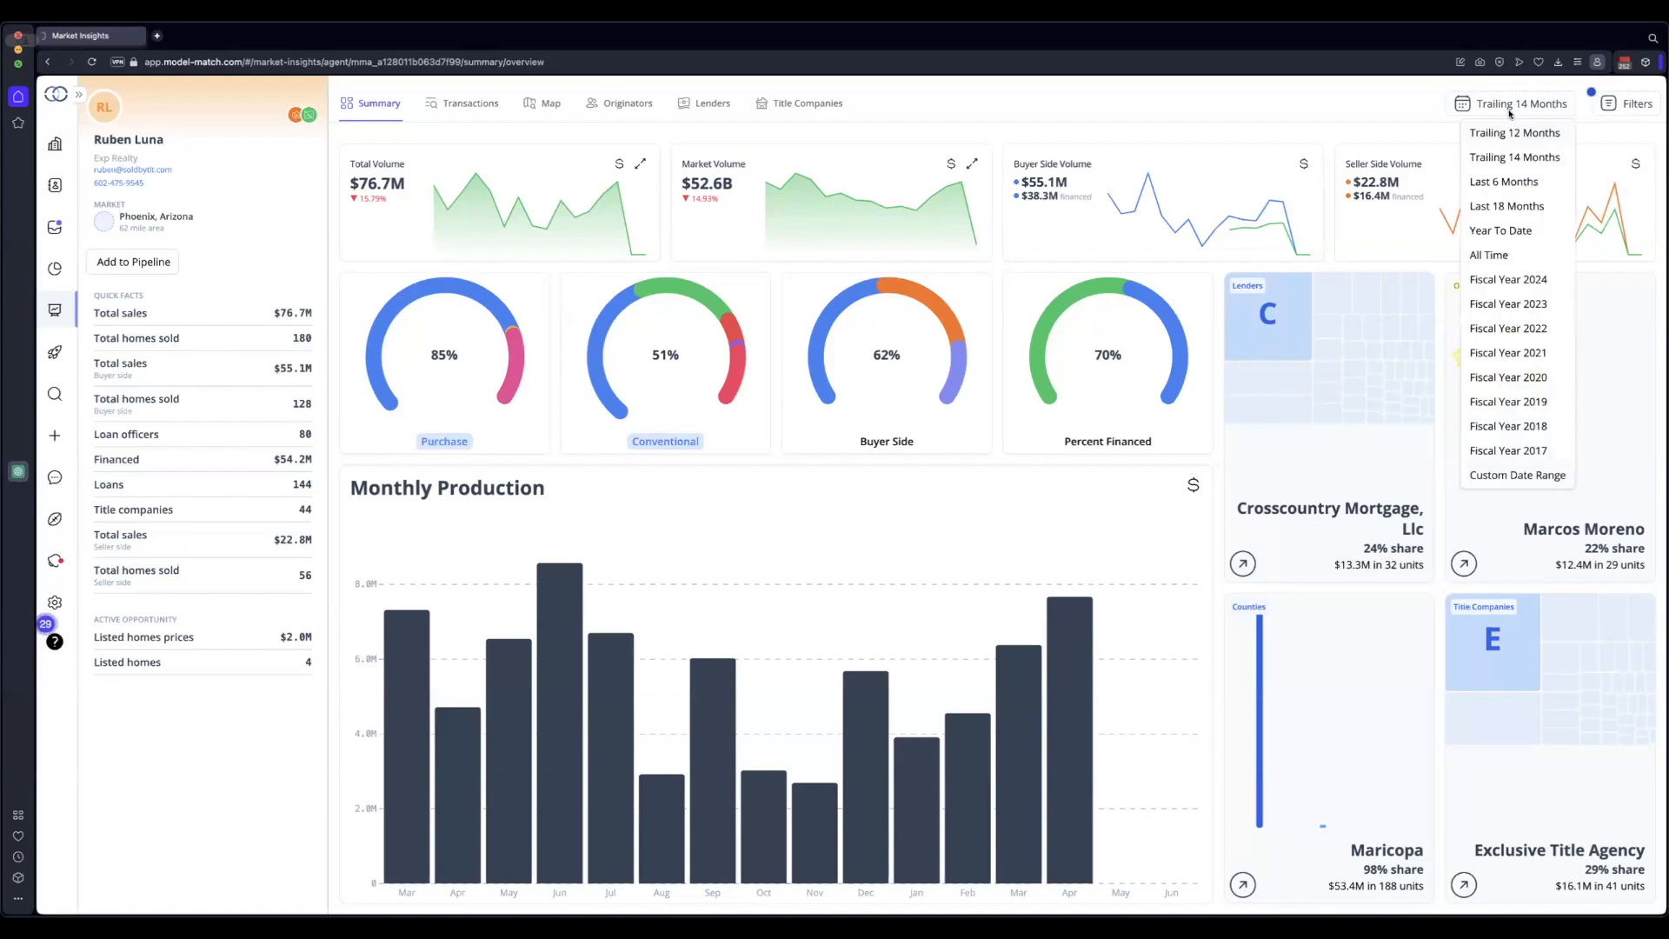
click(1497, 183)
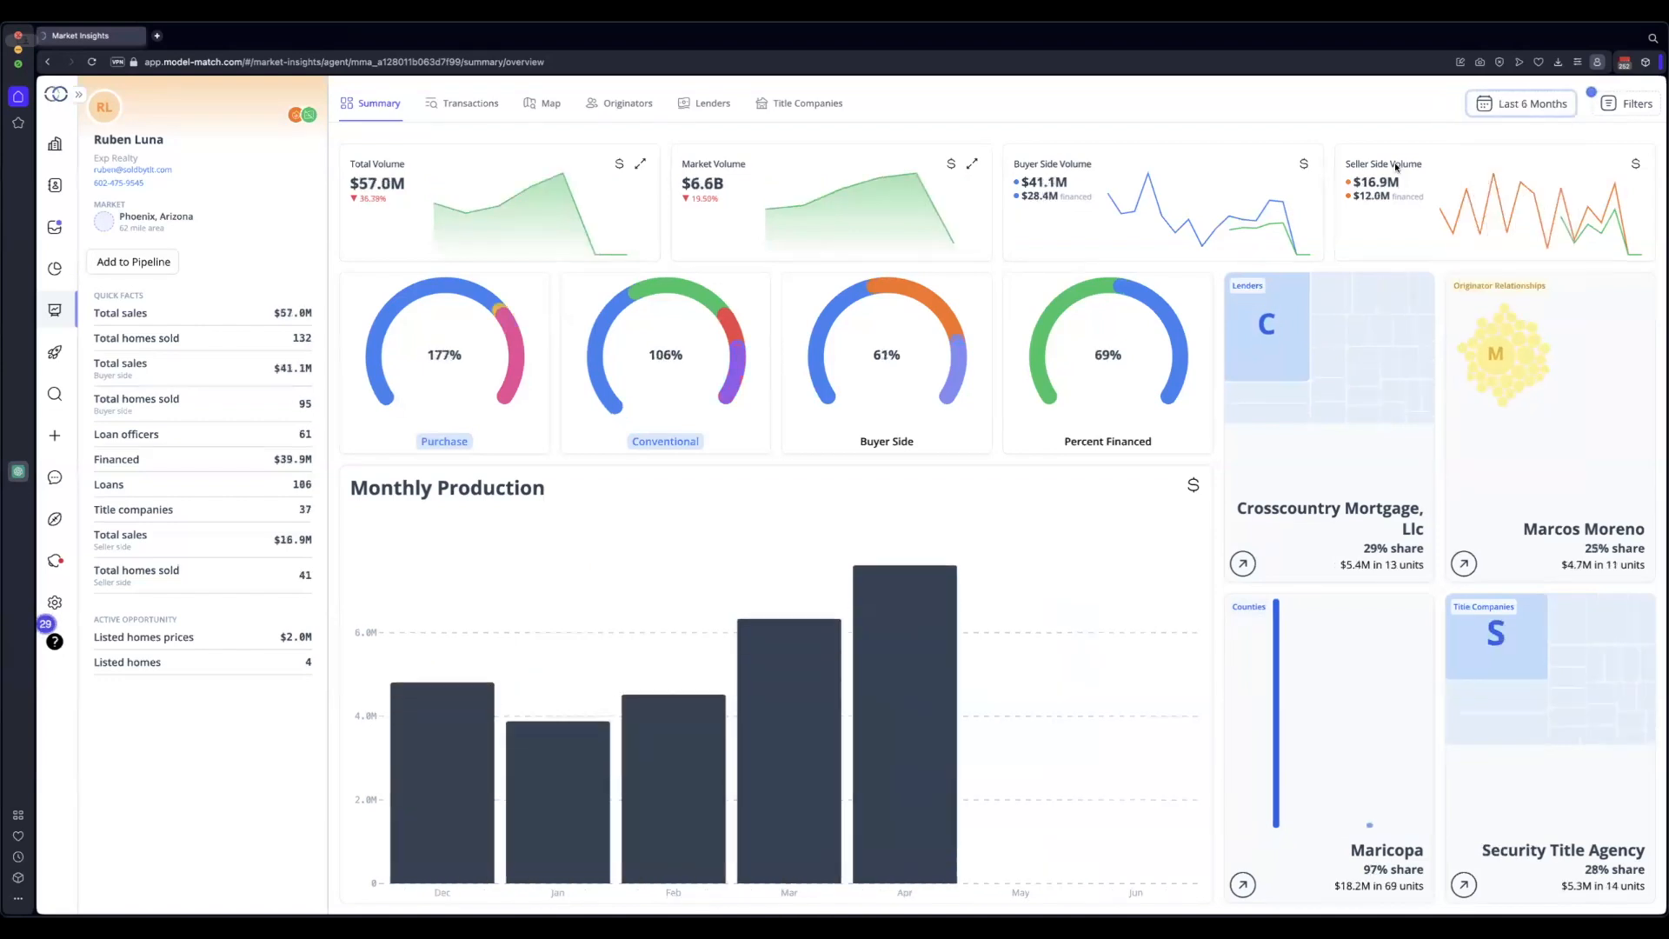
click(640, 163)
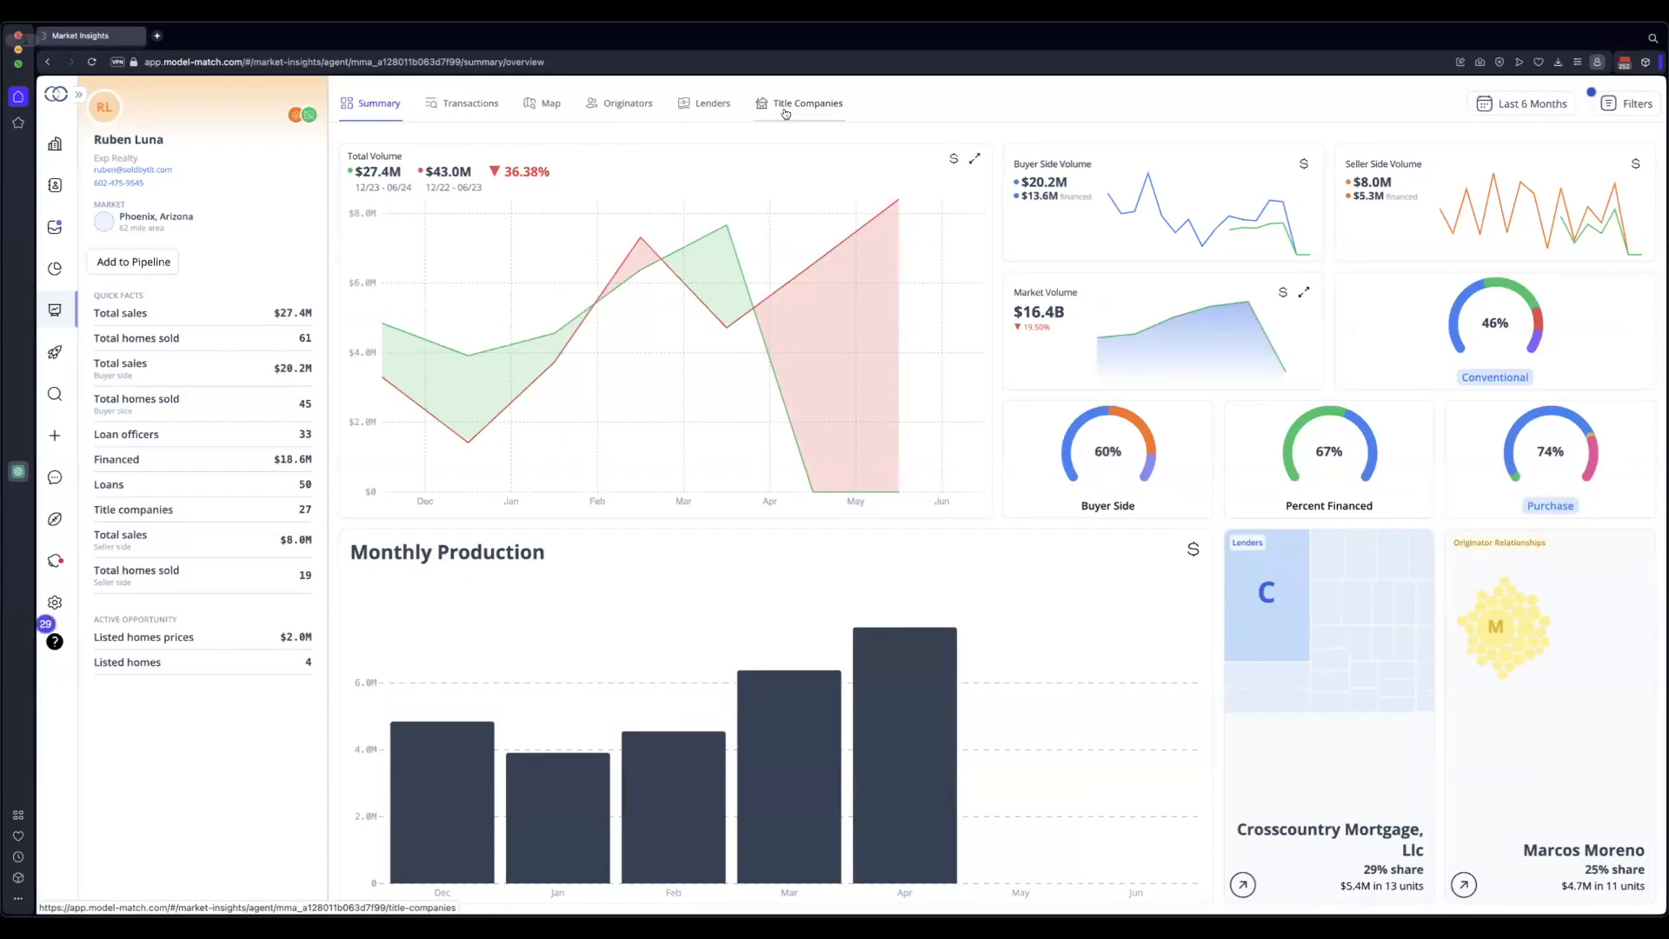
click(976, 162)
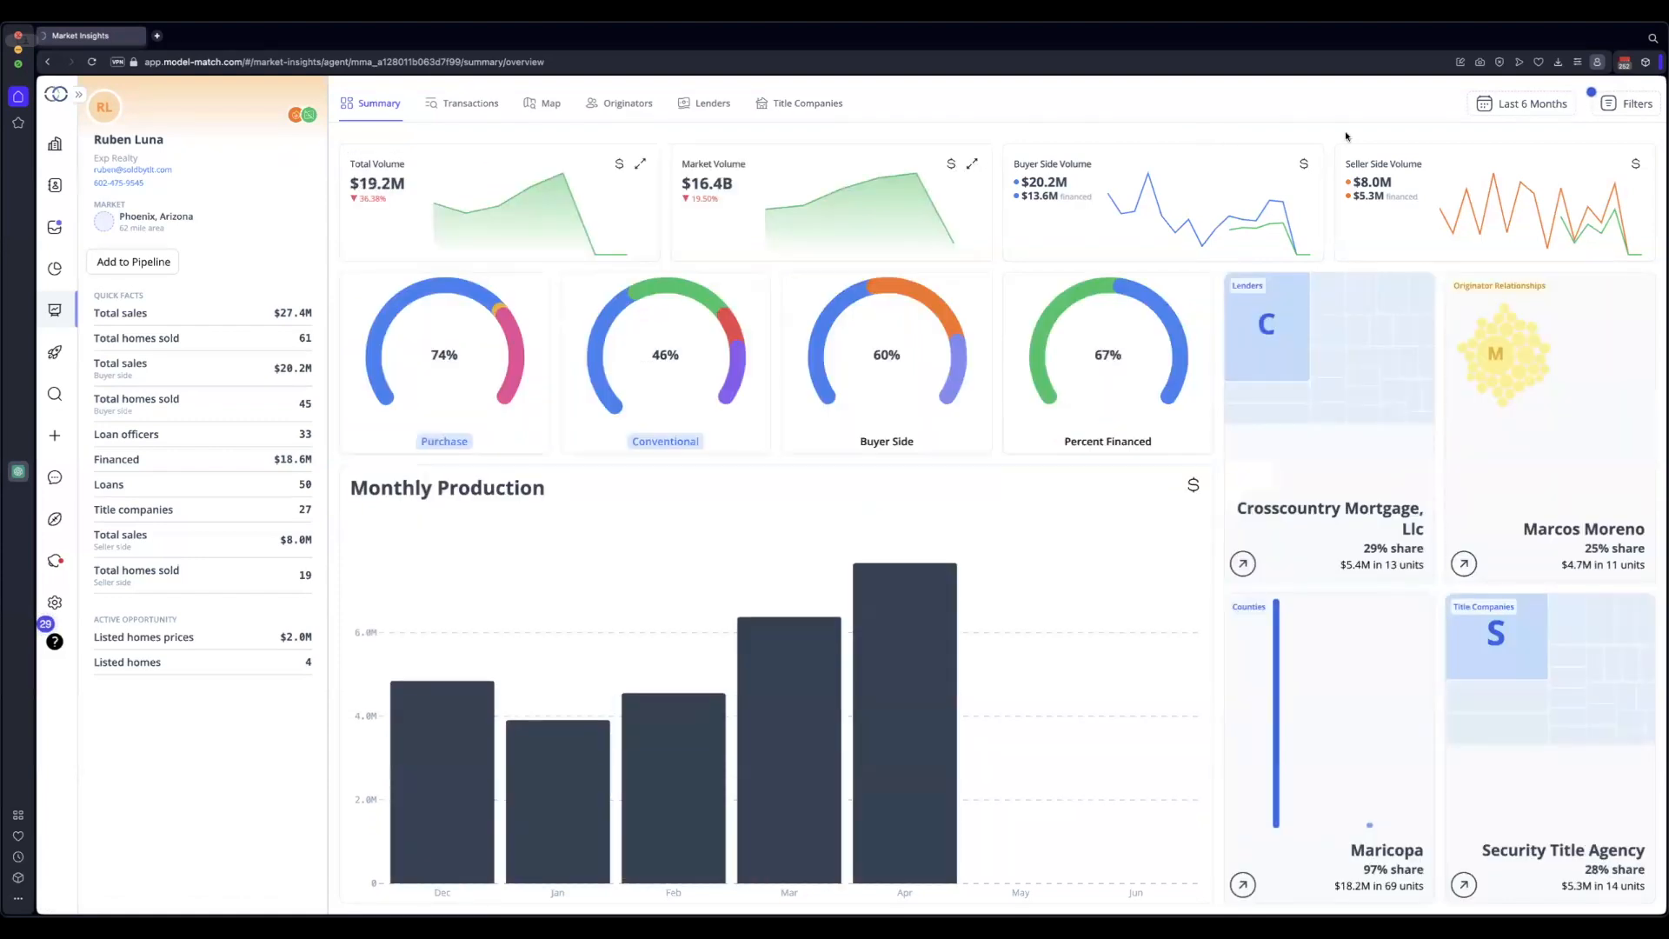
Return the period to Trailing 14 Months and bring up the agent's Originators view
click(1531, 103)
click(1527, 157)
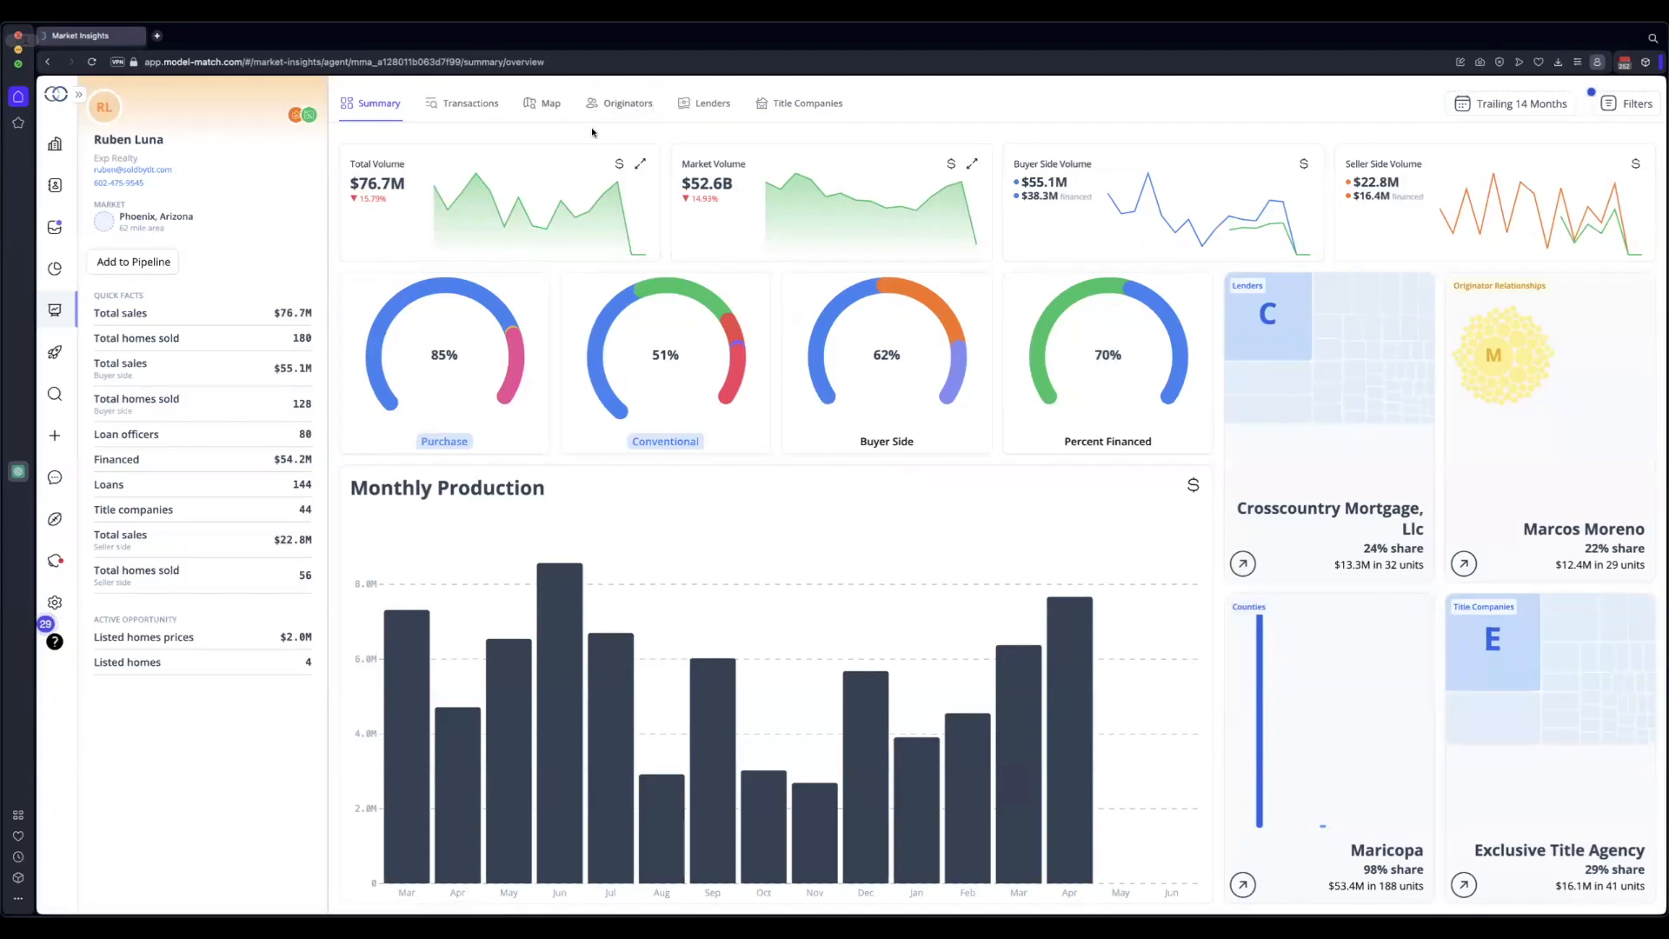
click(628, 103)
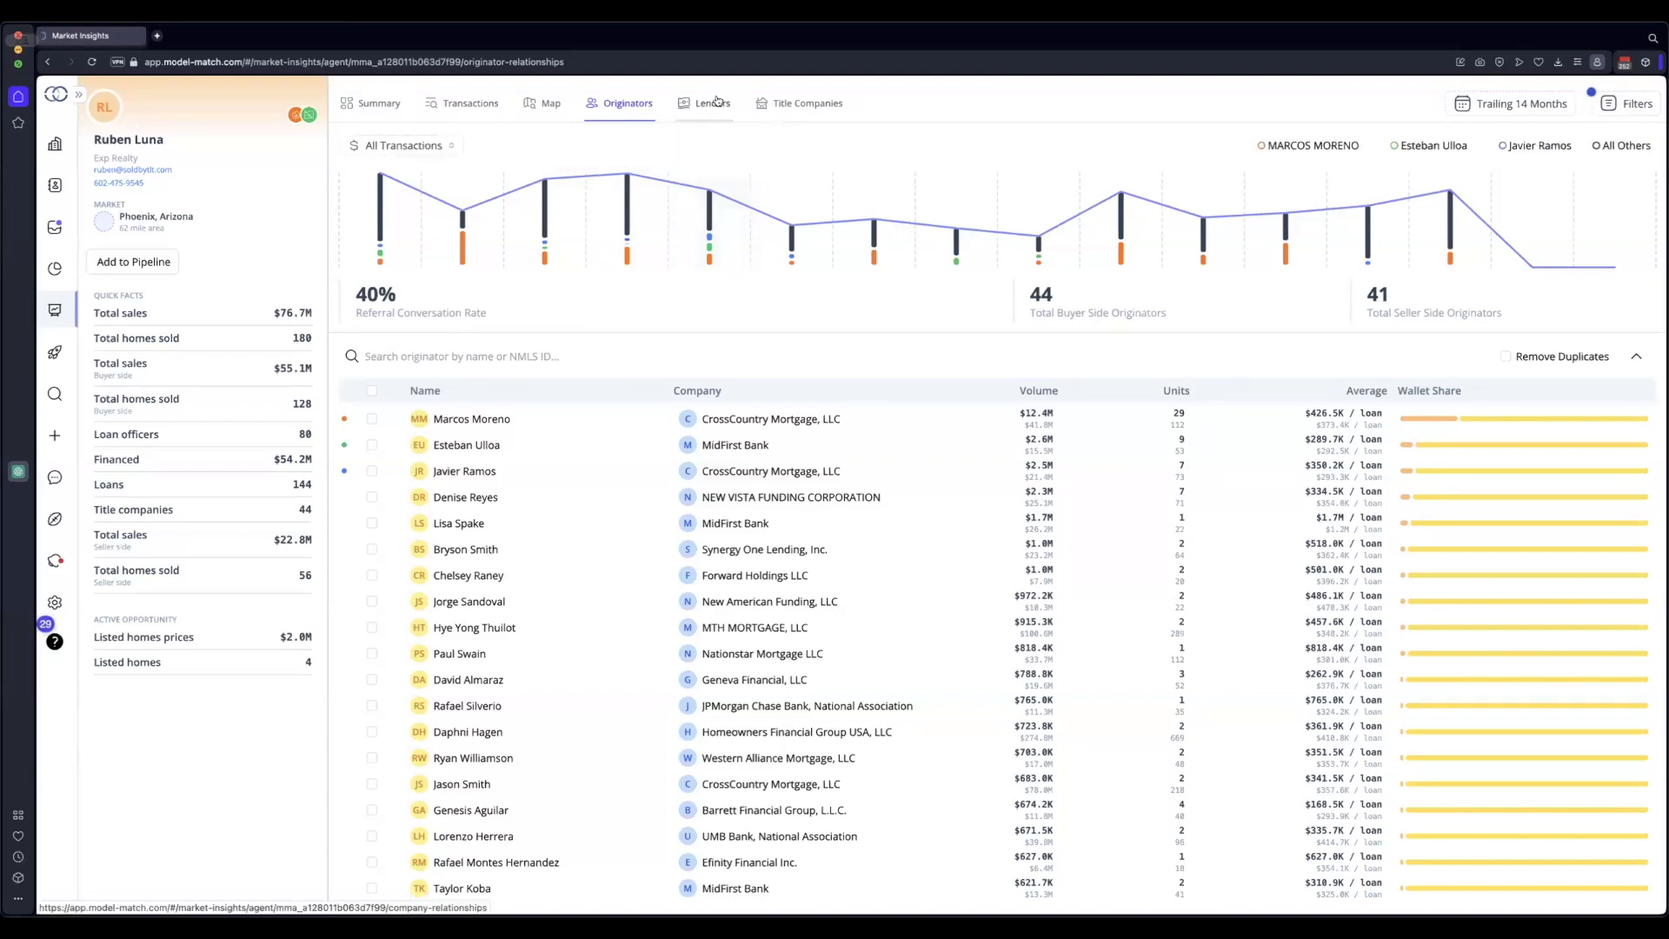
Change the transaction side from All Transactions to Buyer Side
click(406, 147)
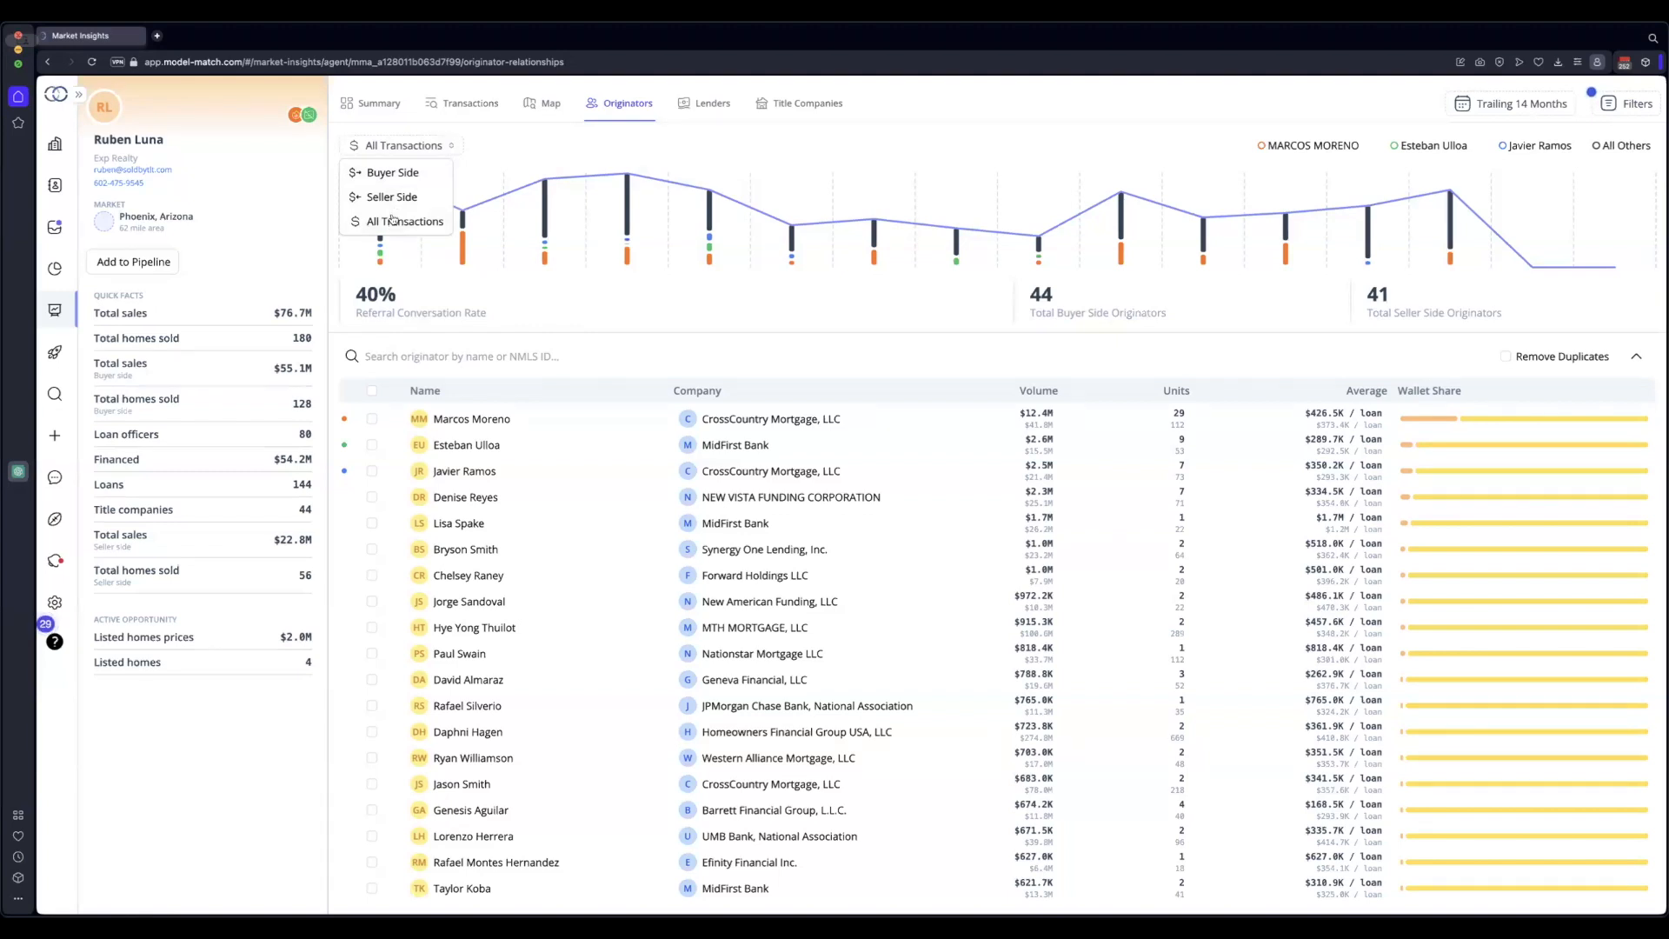
click(391, 174)
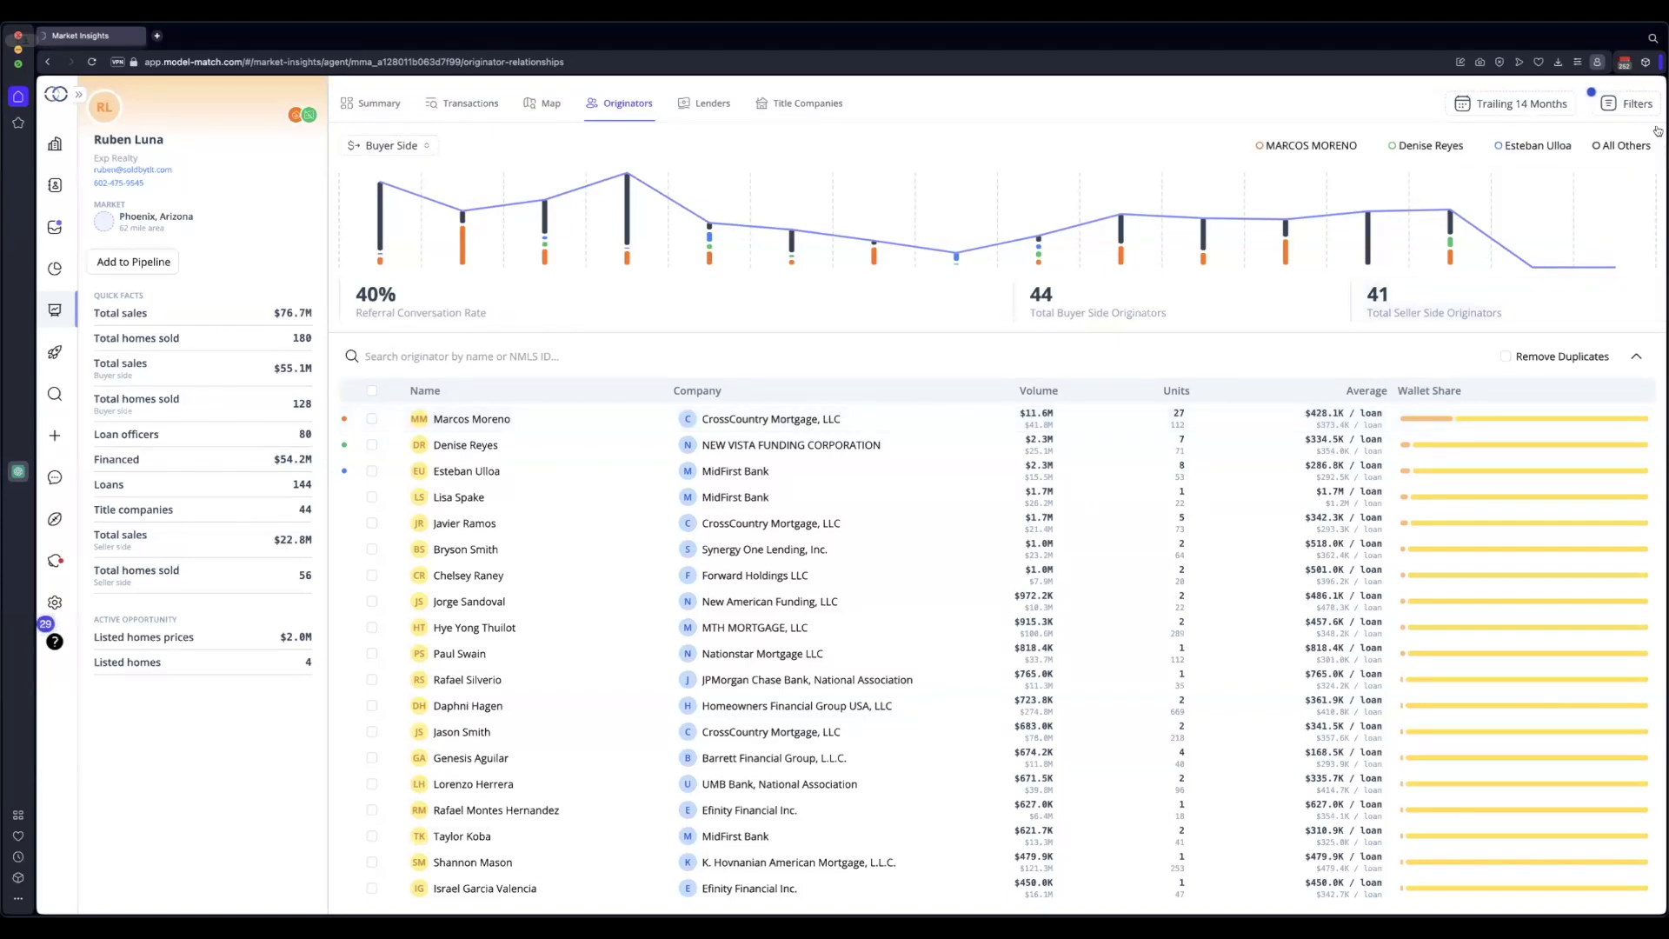
Filter the originators by product type to FHA and VA loans, leaving 20 buyer-side originators
click(1637, 106)
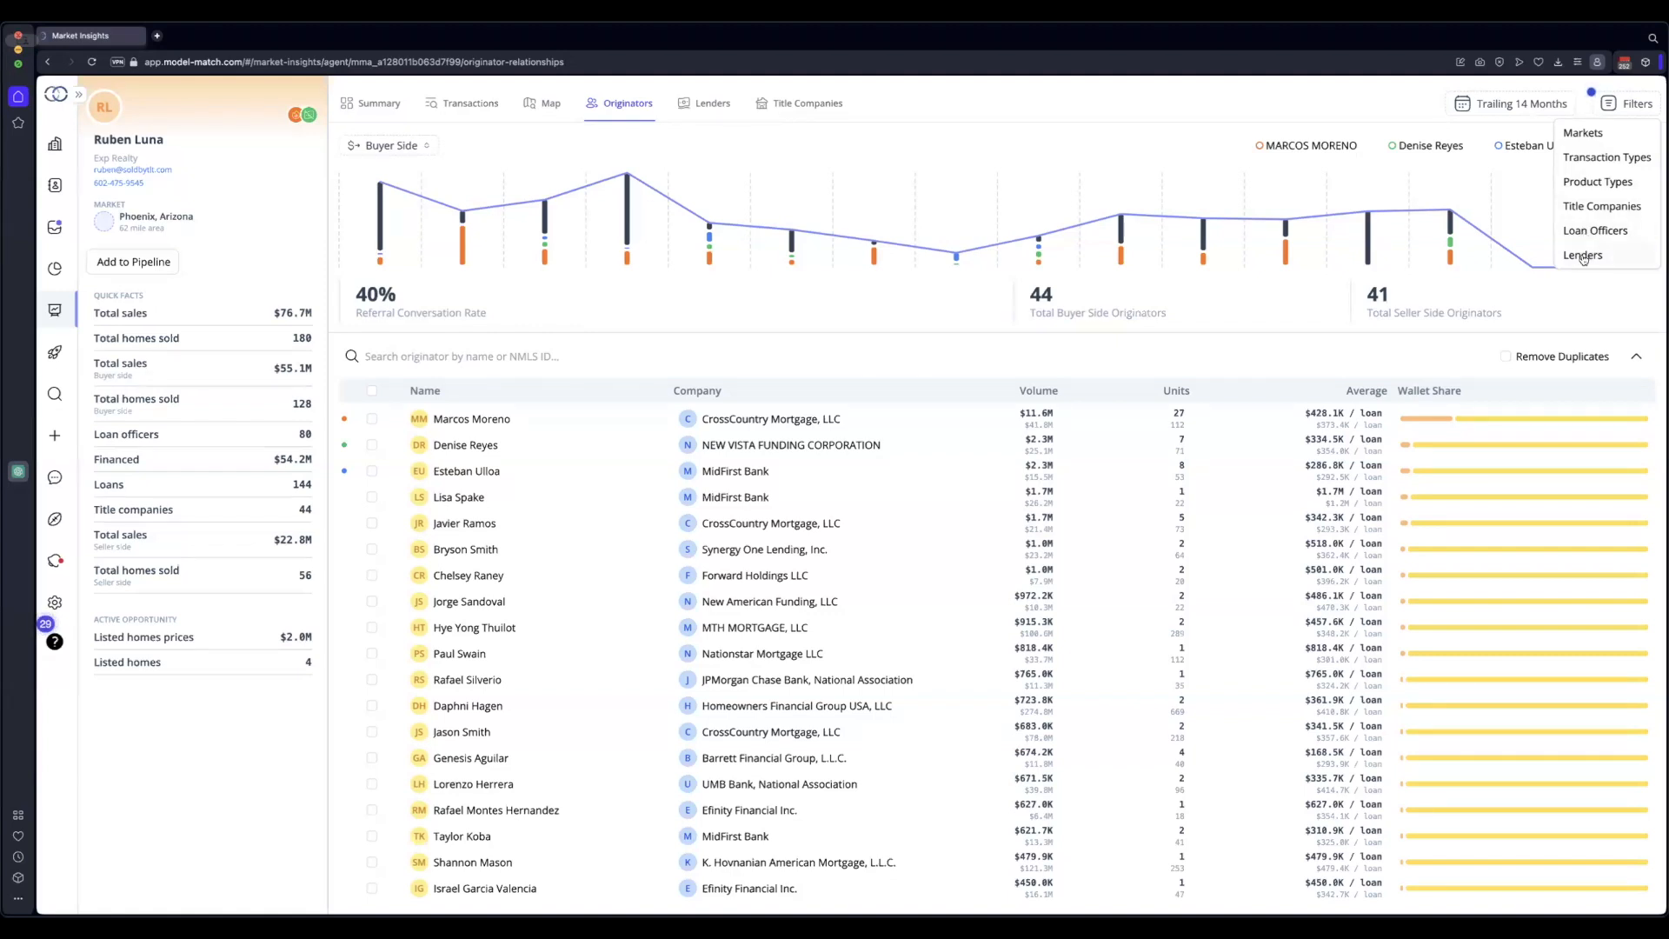
click(1588, 182)
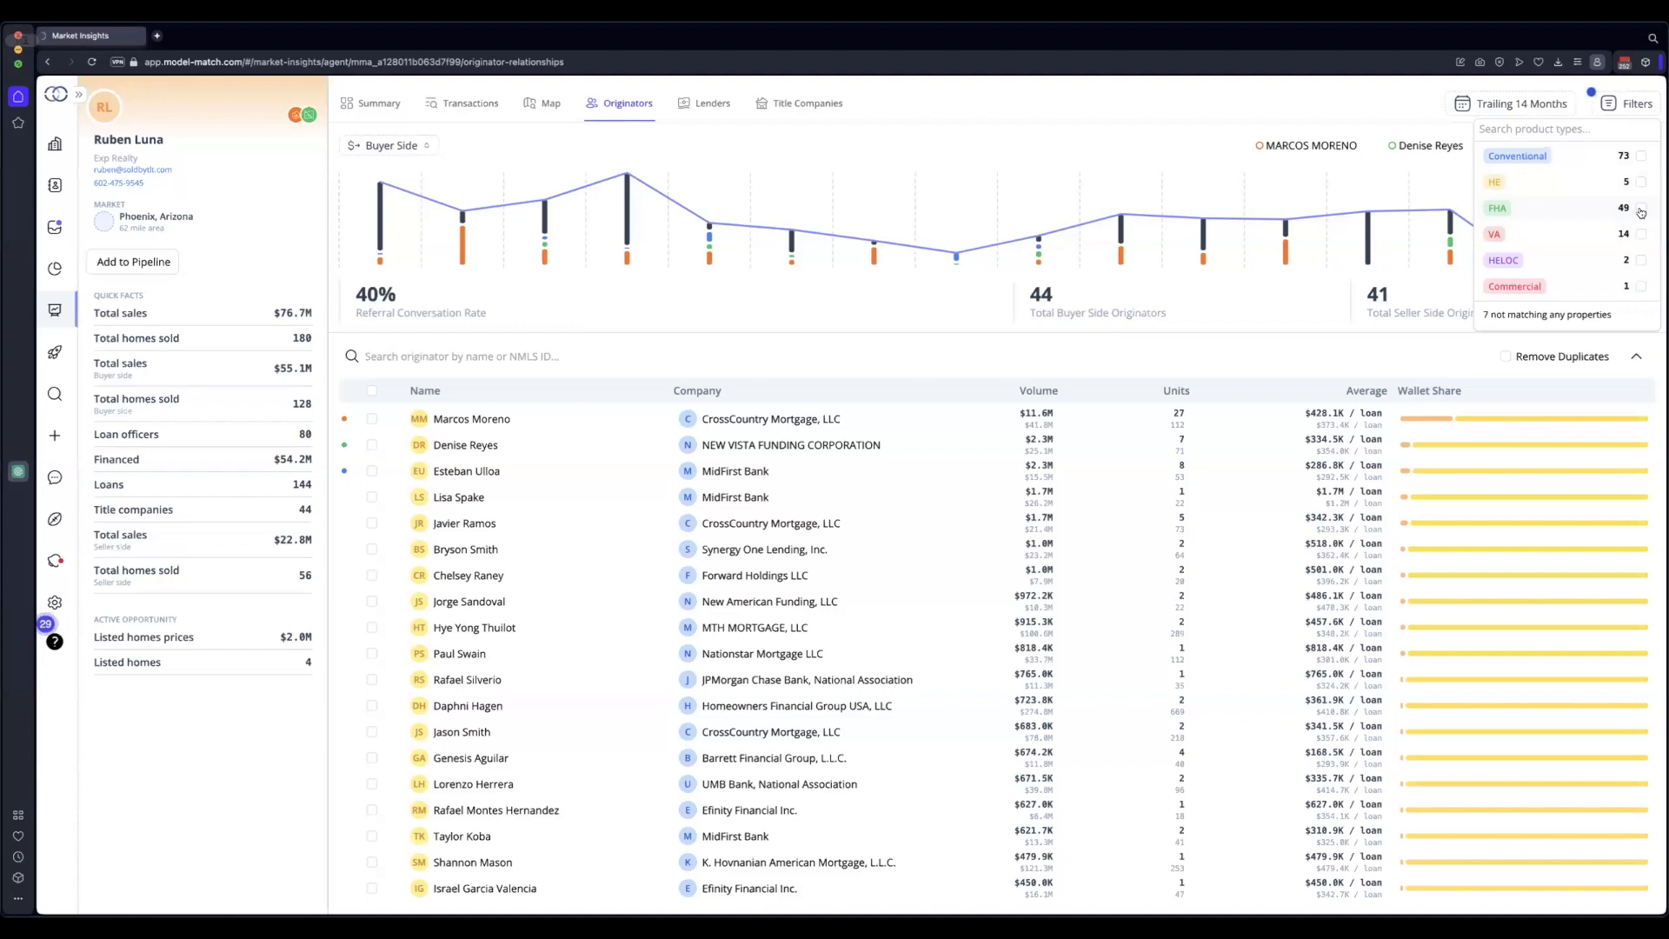
click(1640, 209)
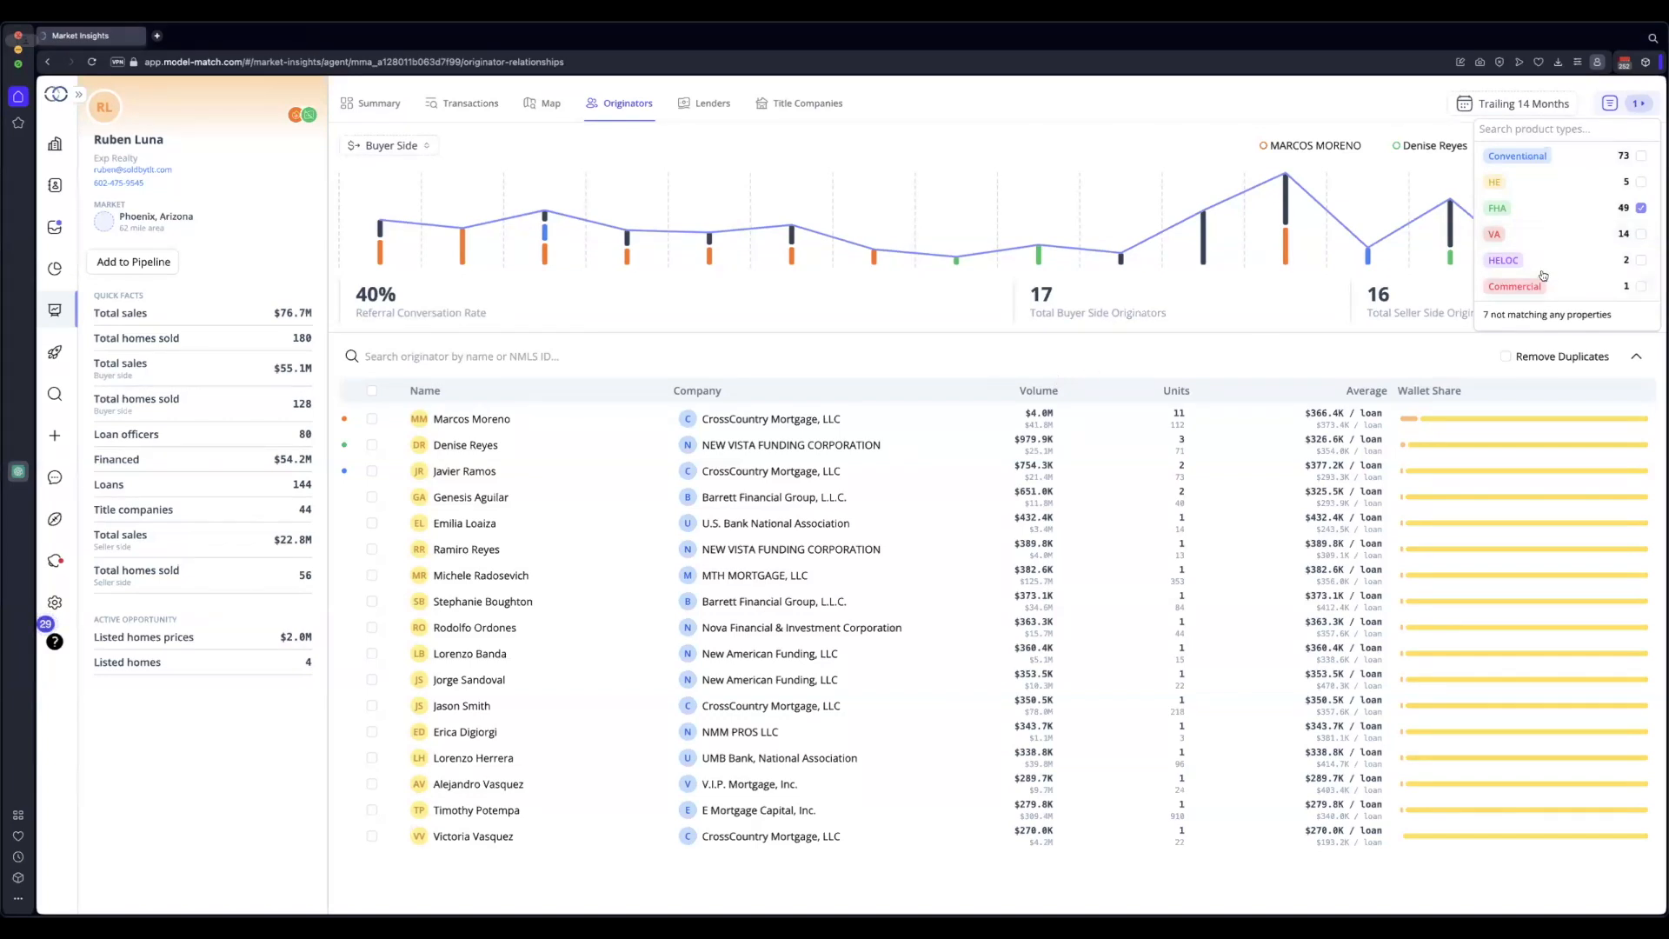
click(1641, 235)
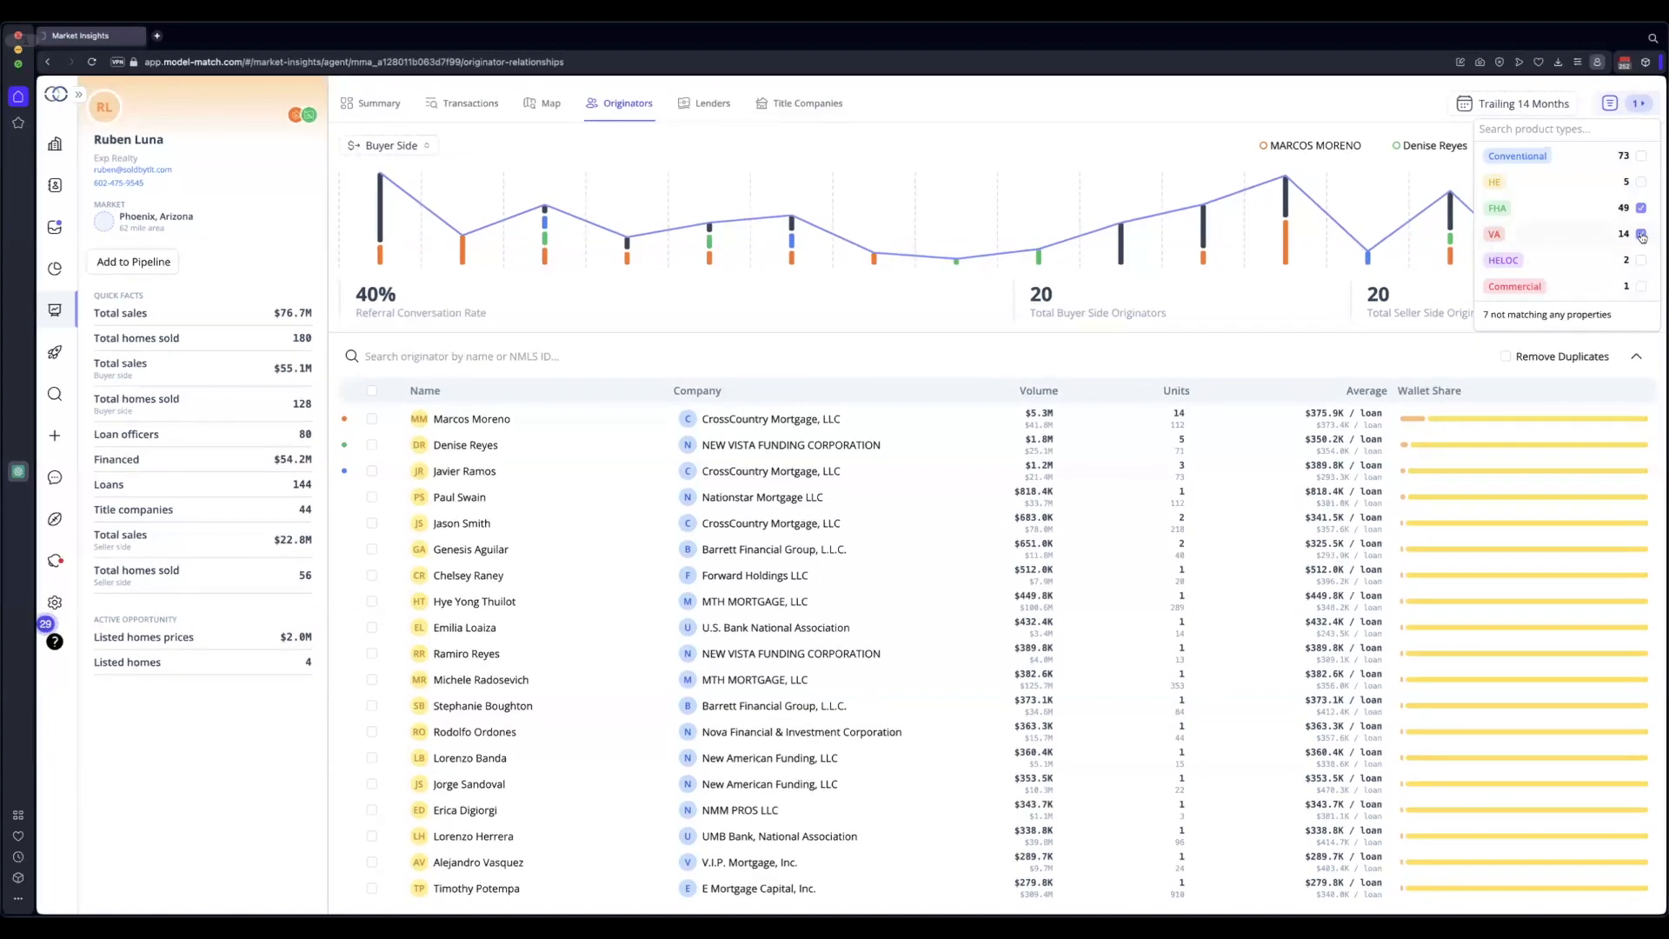
Untick VA so the product-type filter covers FHA loans only
click(1642, 235)
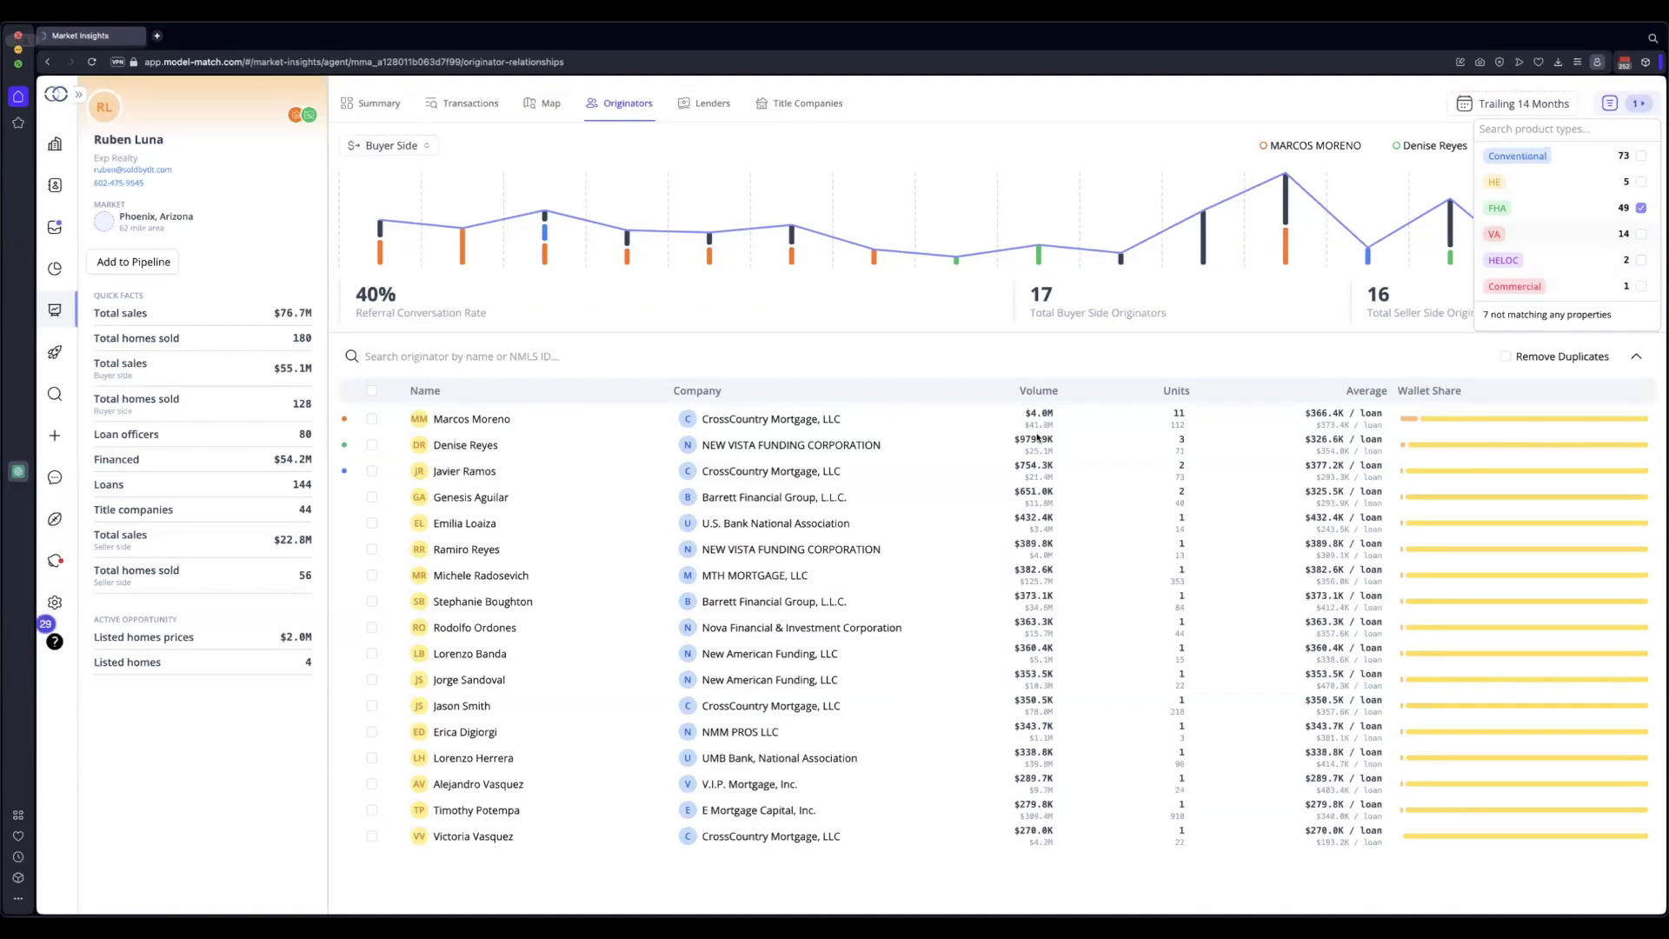
Remove the existing Product Type filter from the originators list
click(1235, 355)
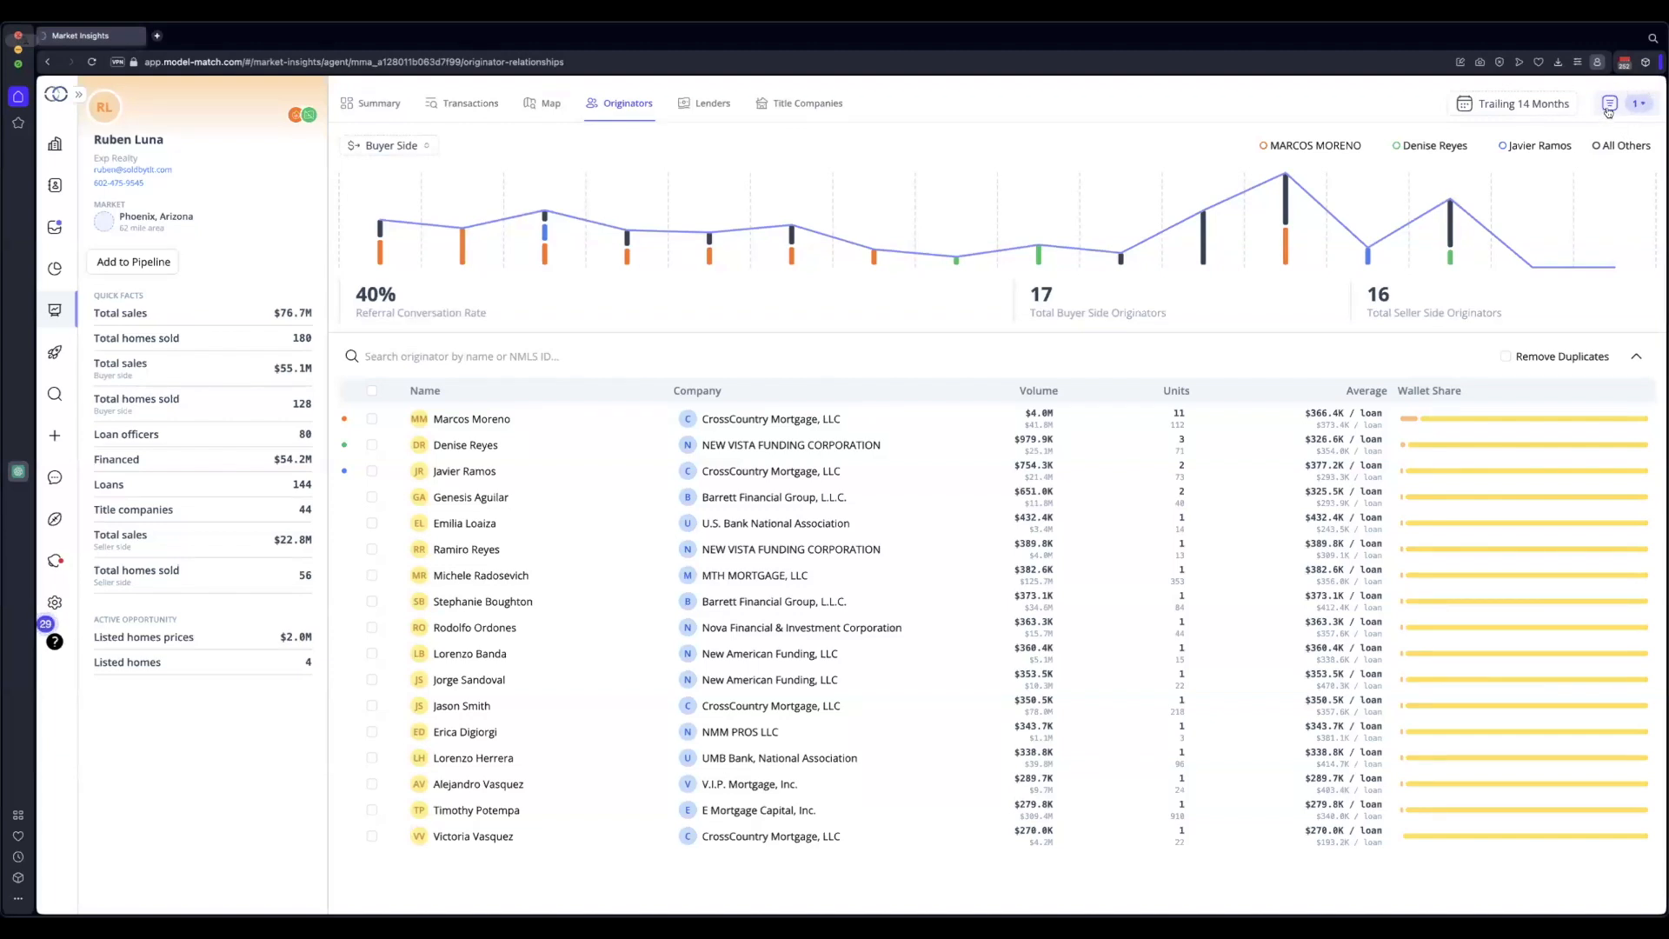
click(1609, 106)
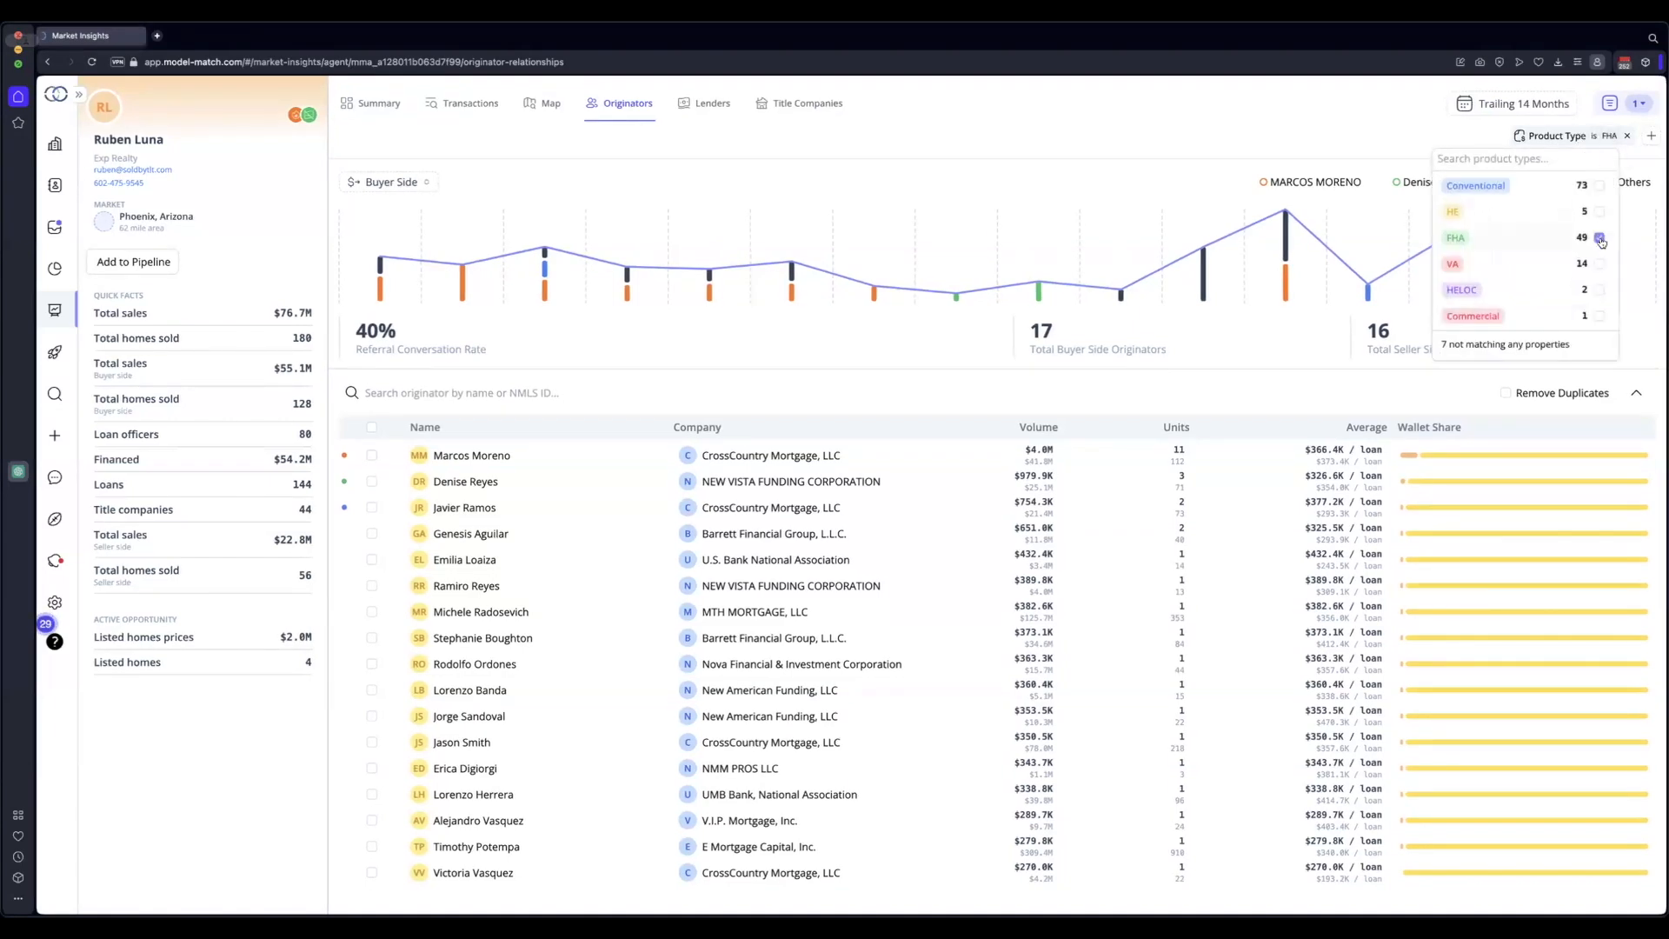
click(1600, 263)
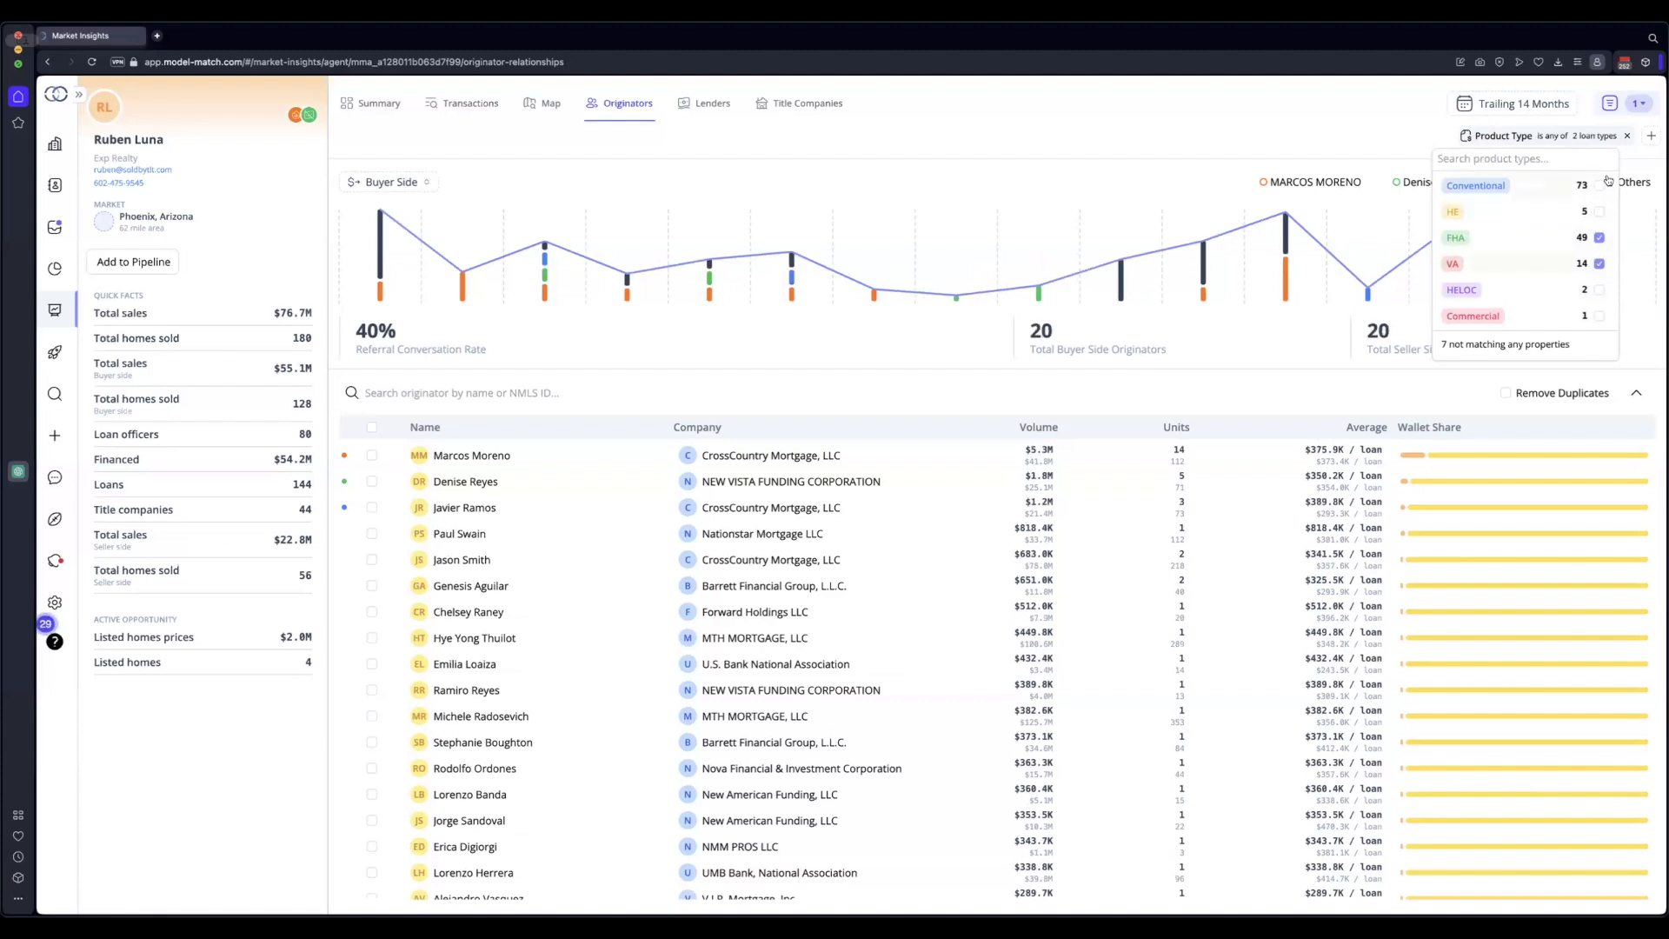
click(1625, 137)
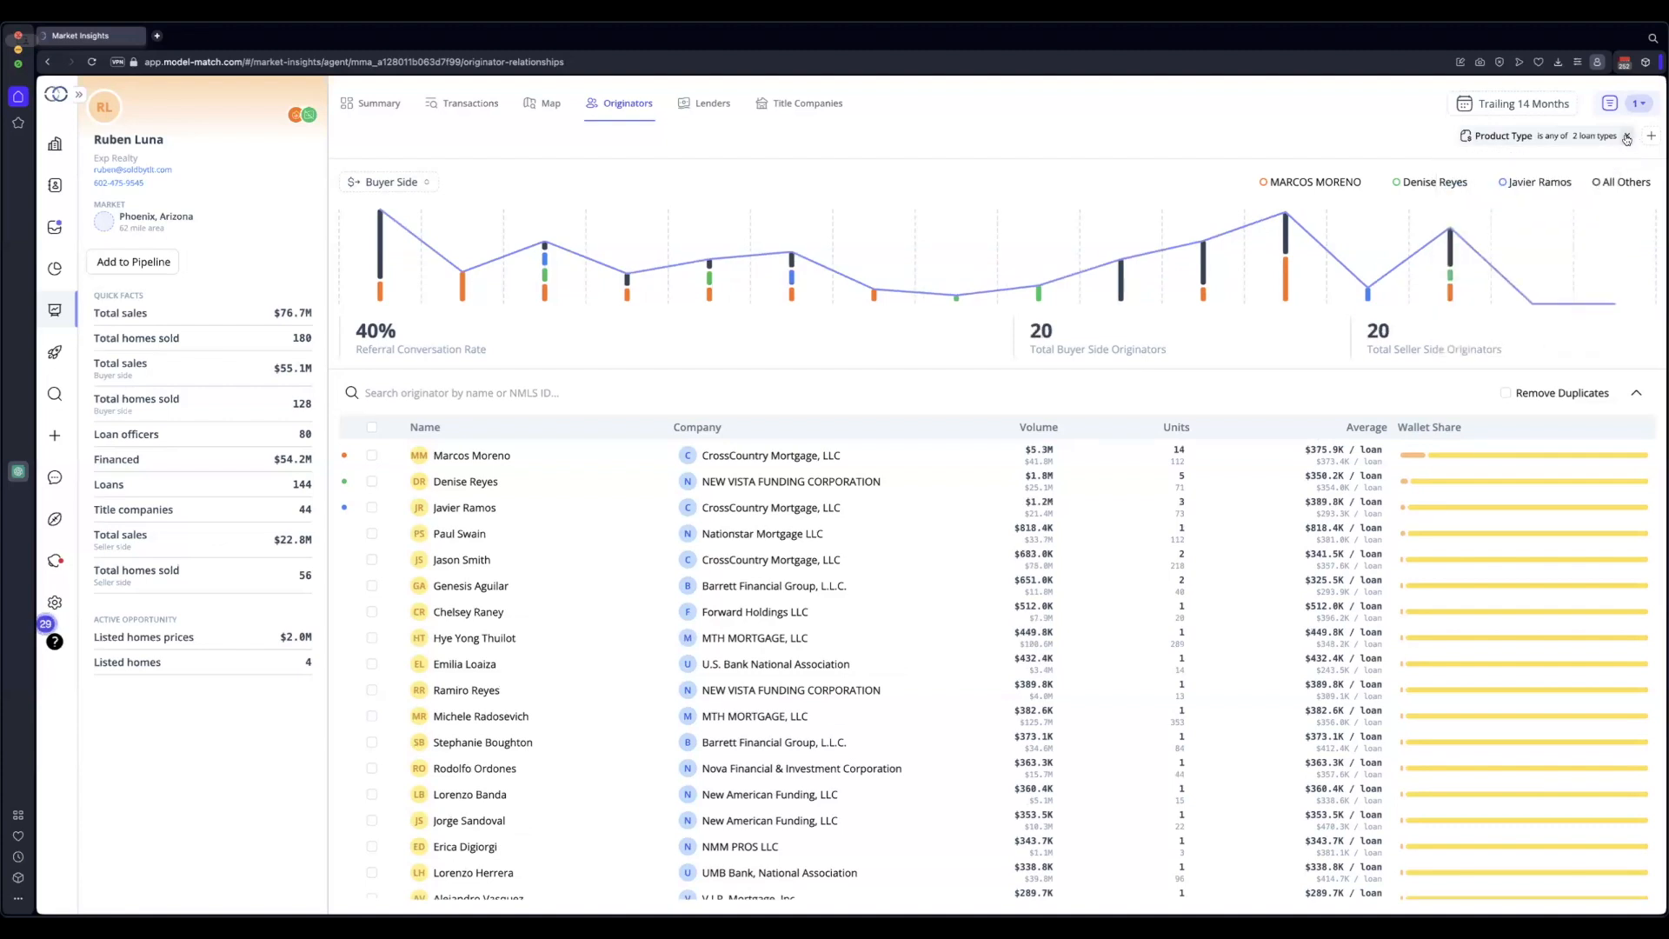
click(1626, 139)
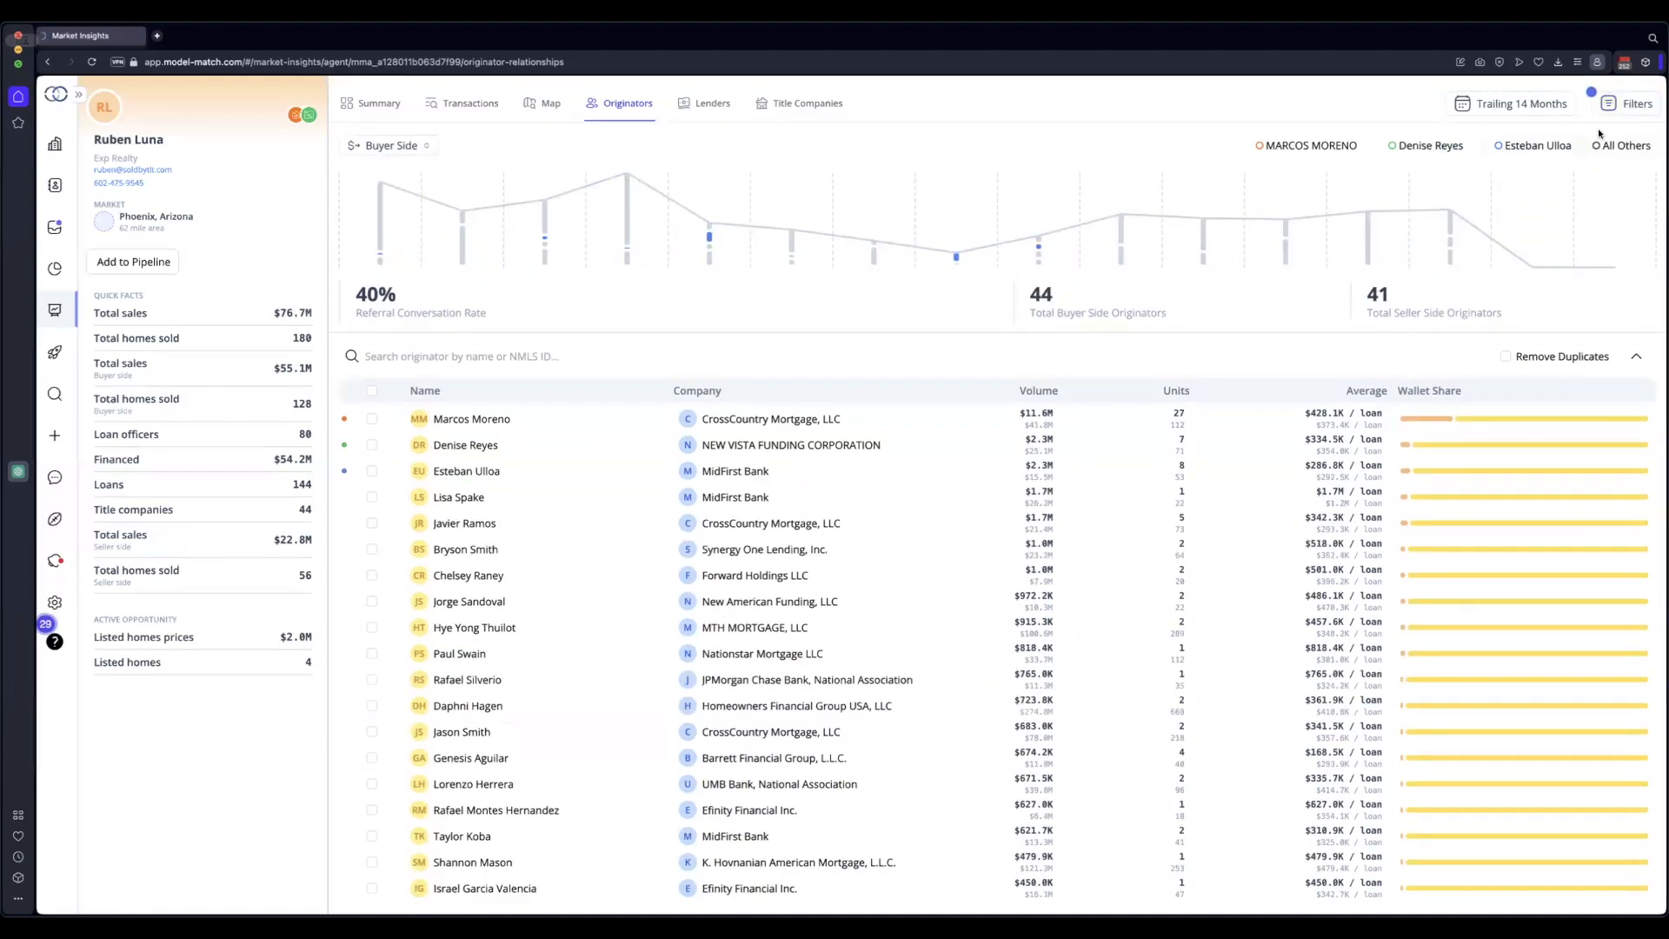
Filter originators to Product Type FHA, leaving 17 buyer-side and 16 seller-side
click(1624, 104)
click(1594, 182)
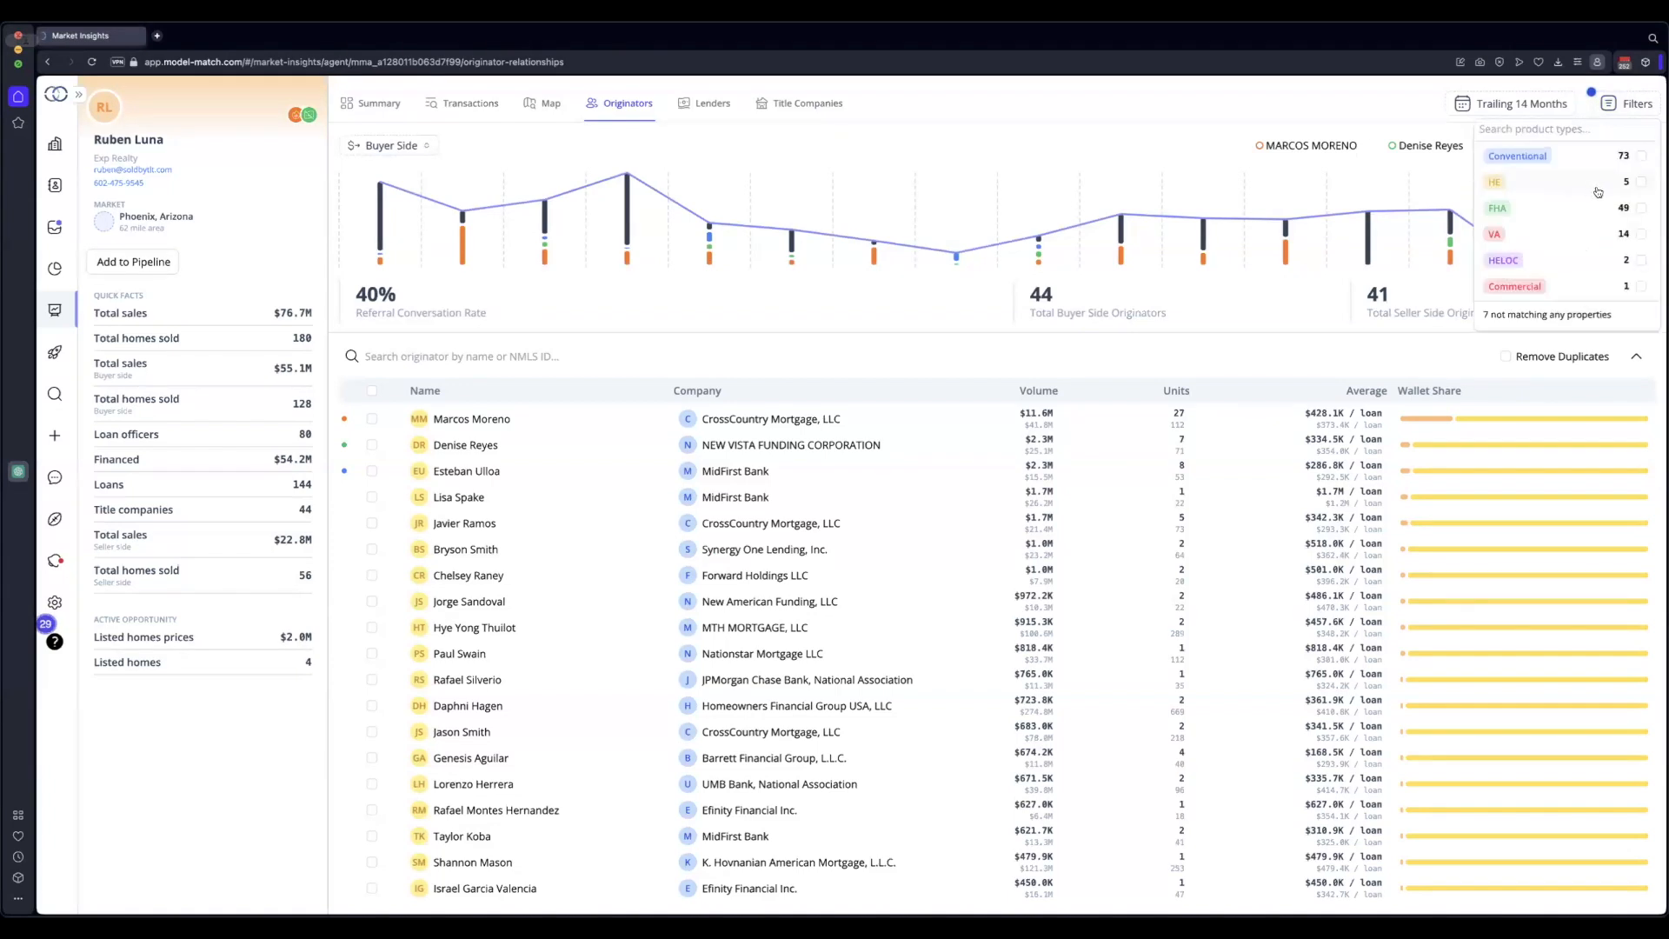
click(1642, 208)
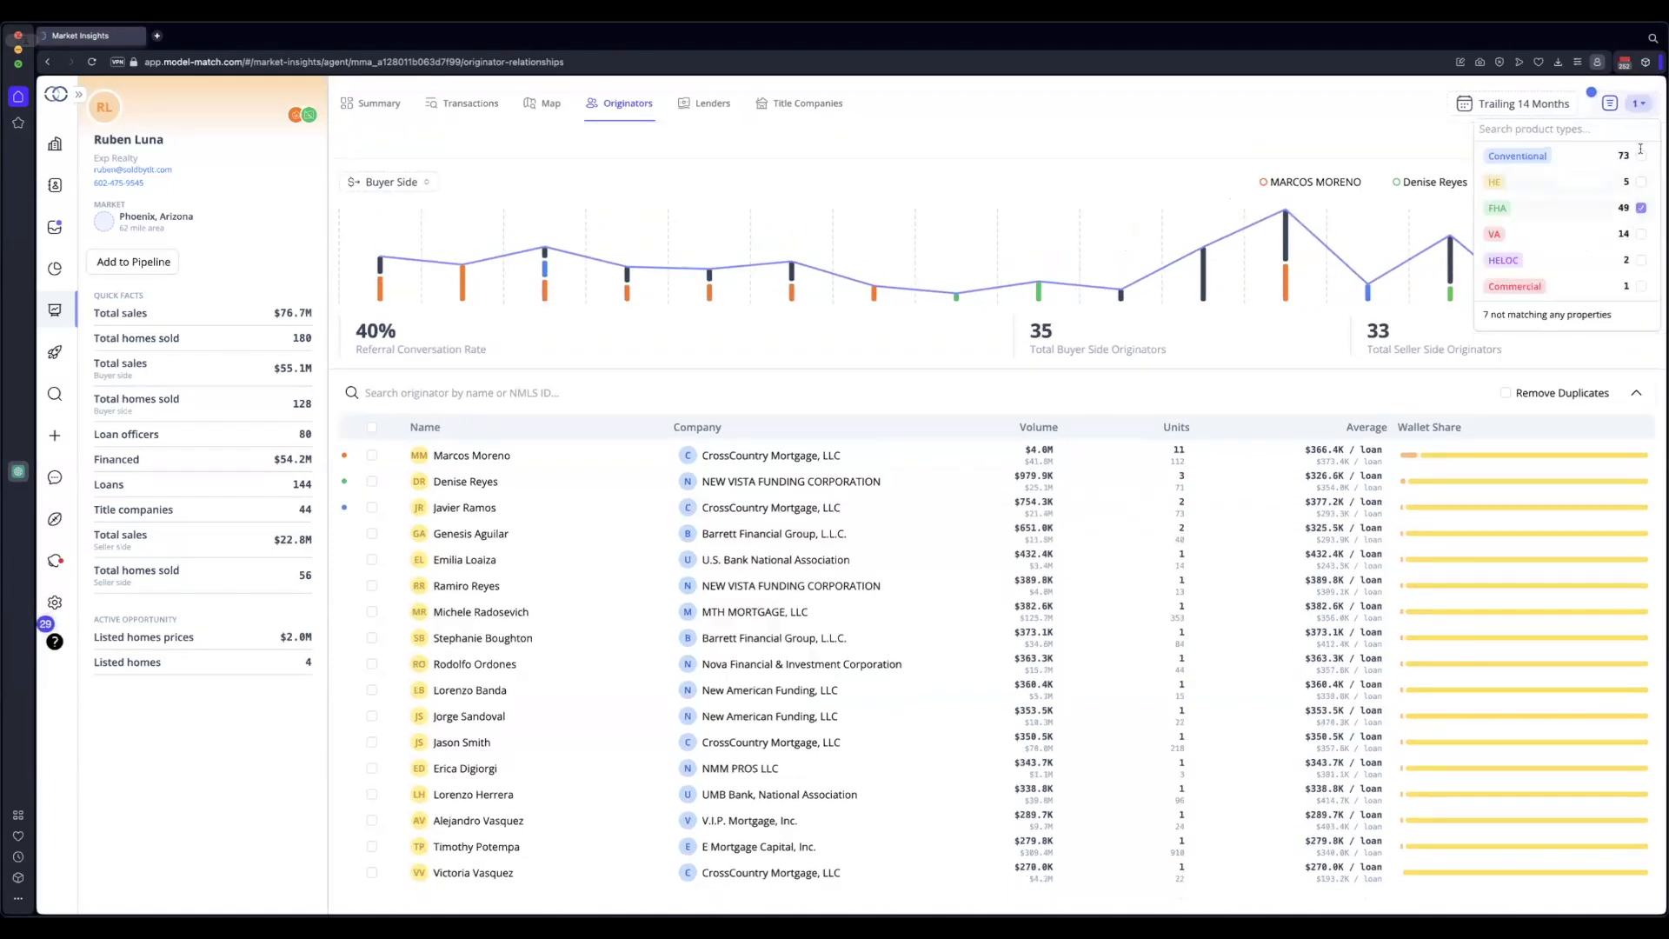
click(1625, 105)
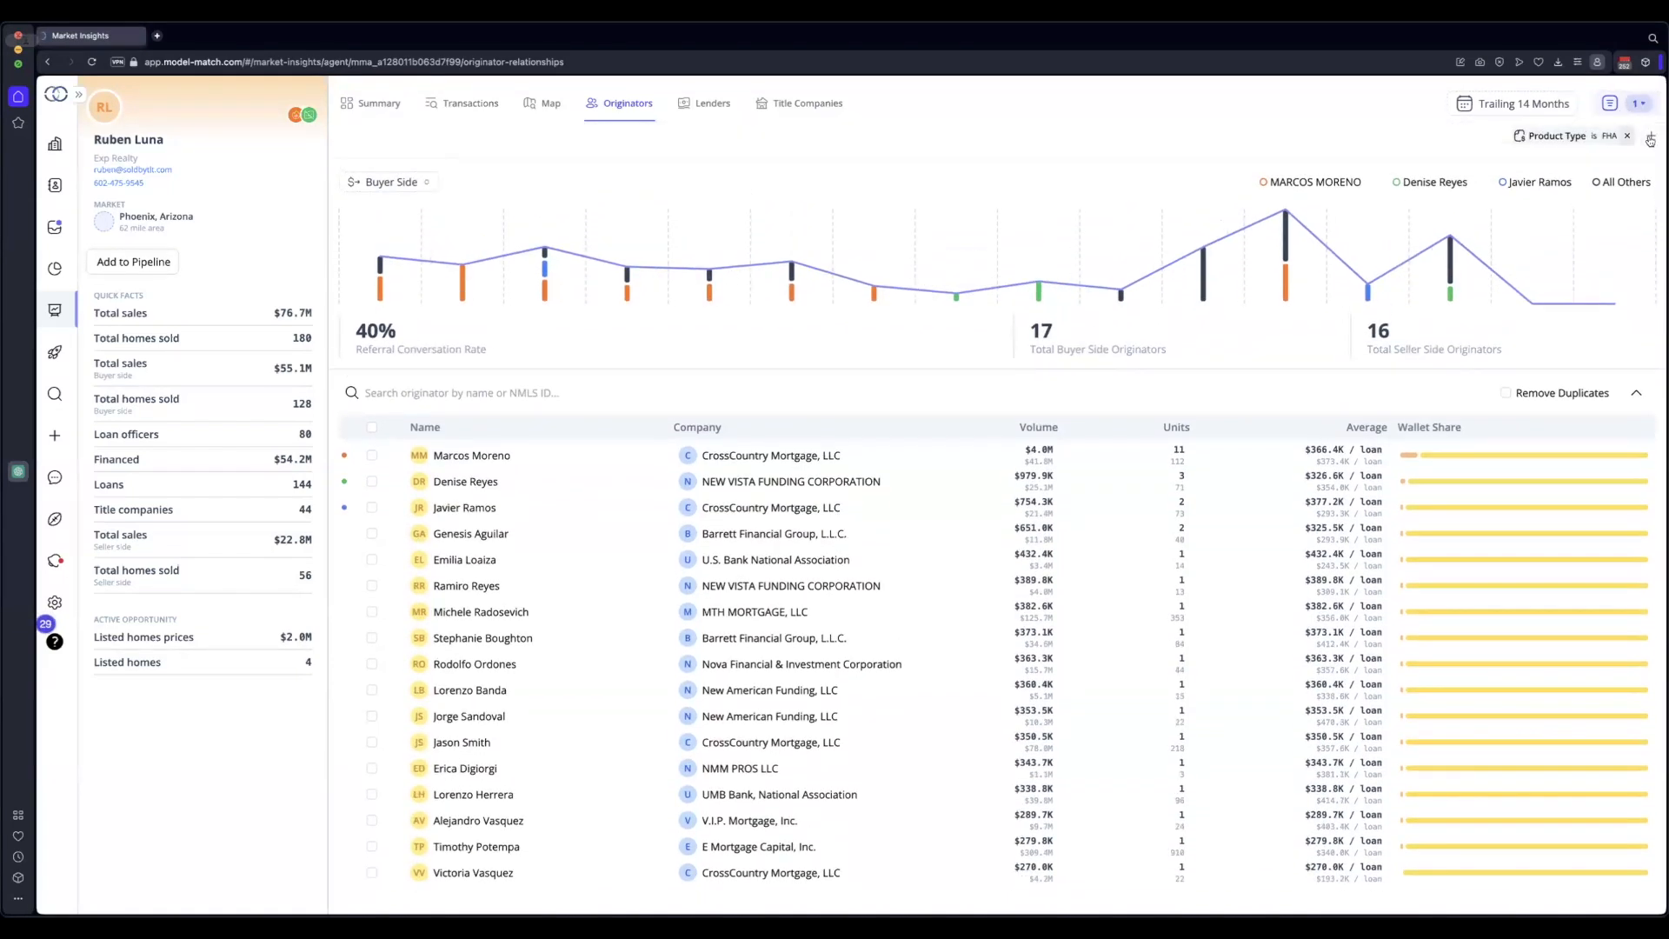
Add a Phoenix Market filter to the FHA originators, then remove it again
click(1649, 136)
click(1587, 157)
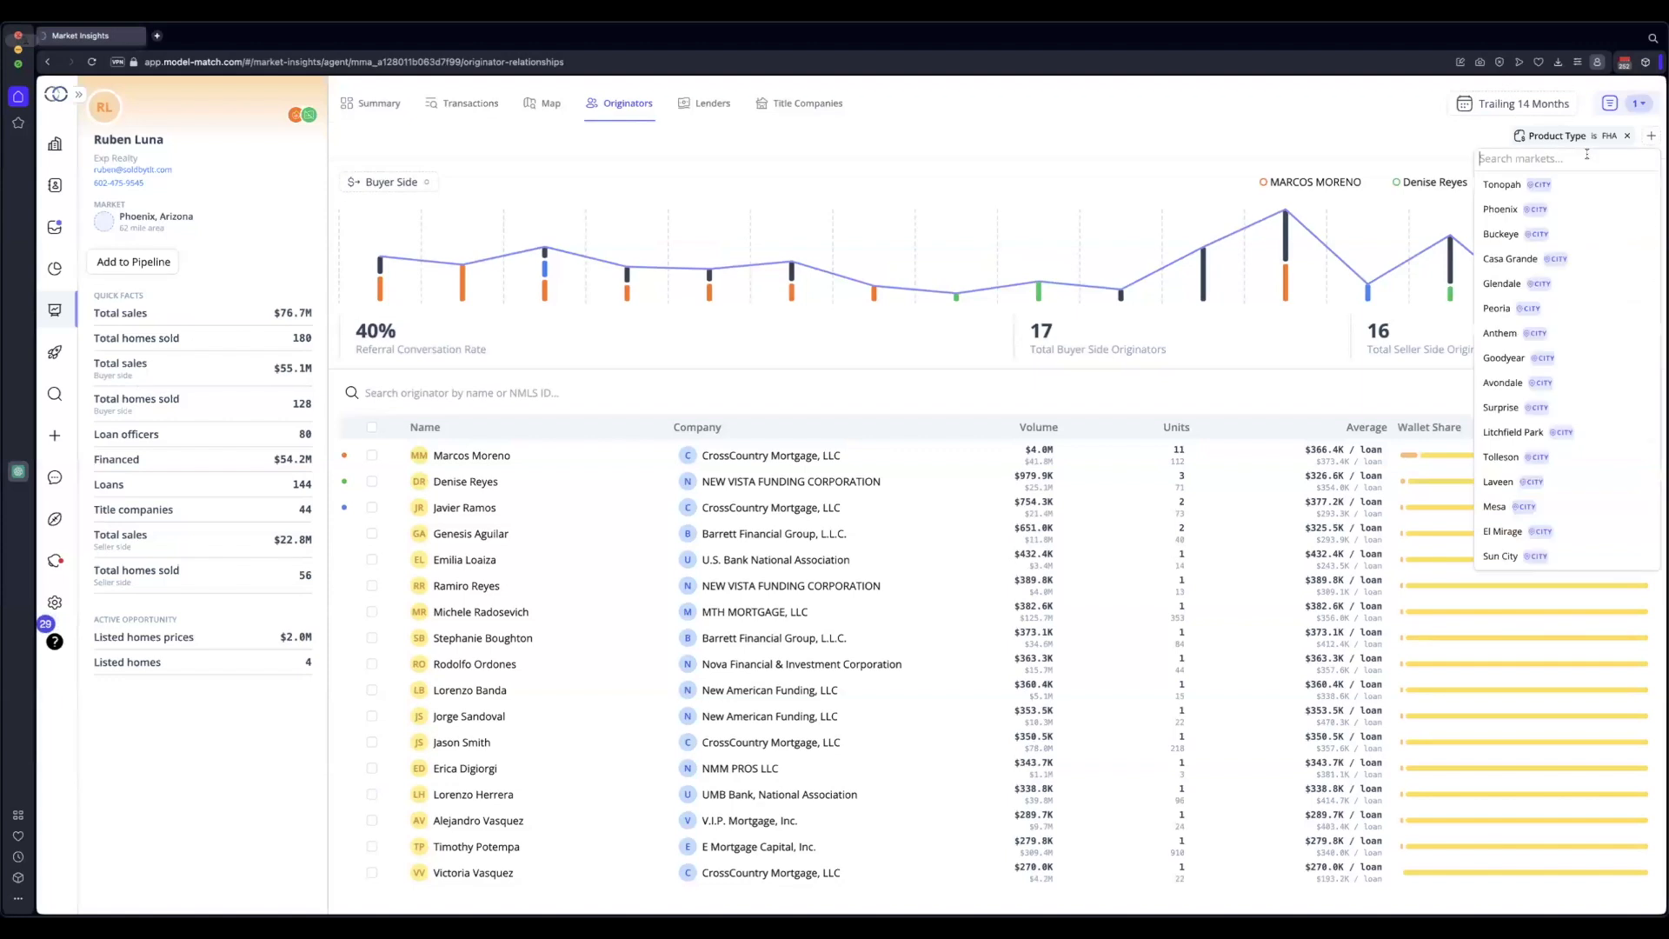
click(1641, 211)
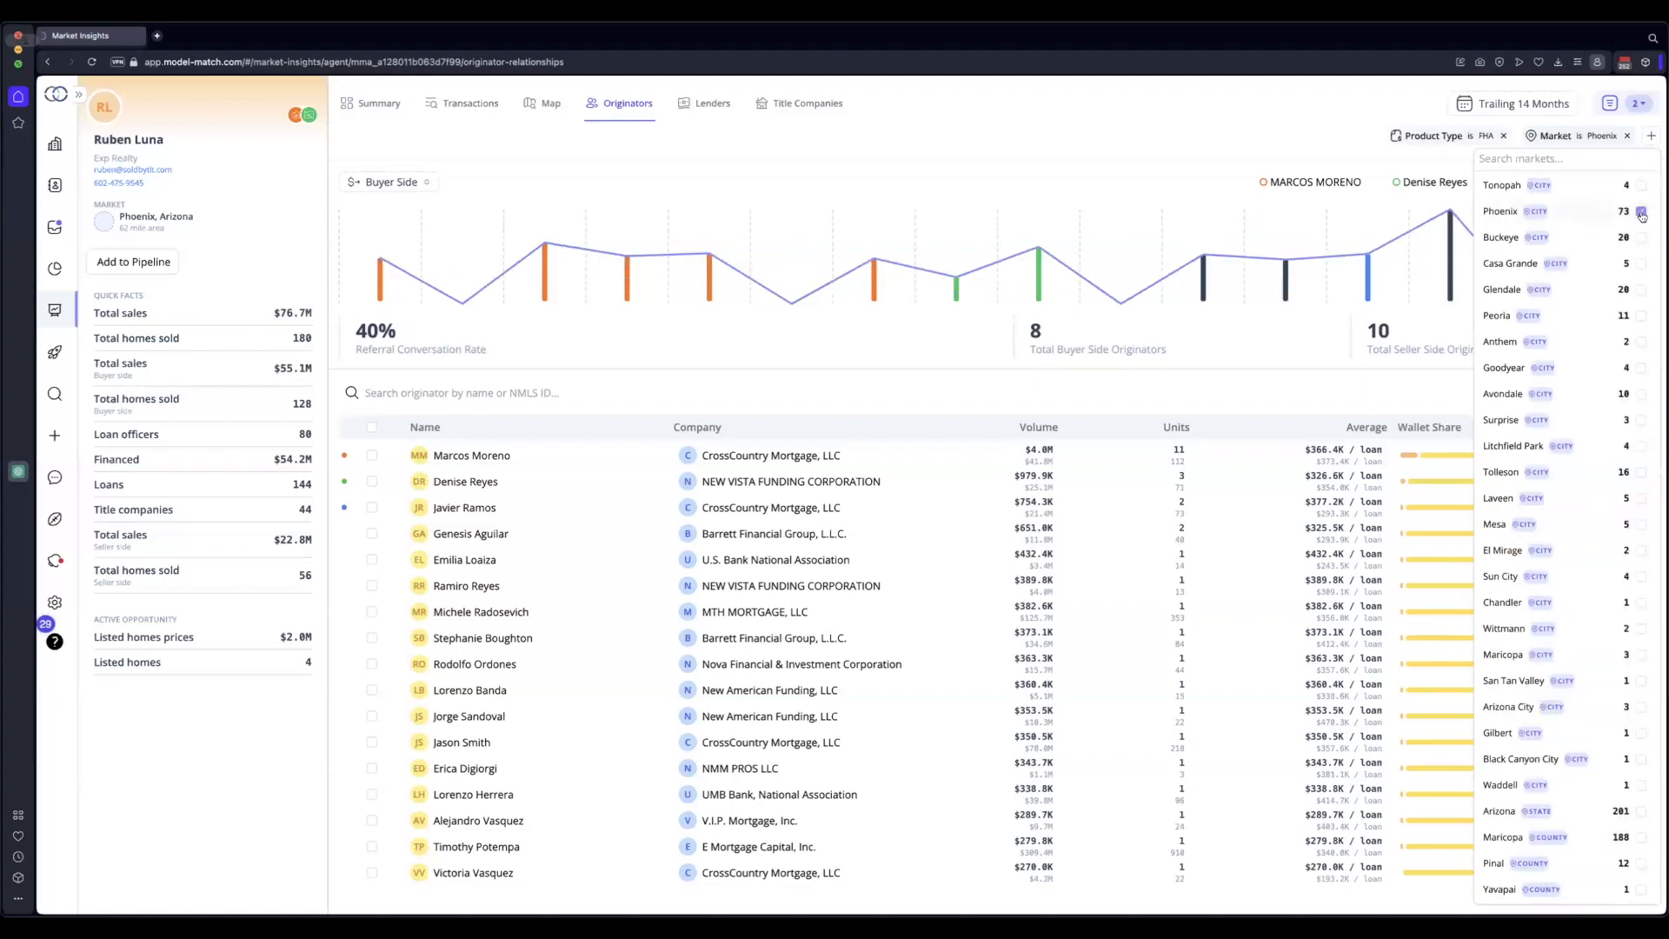
click(1287, 163)
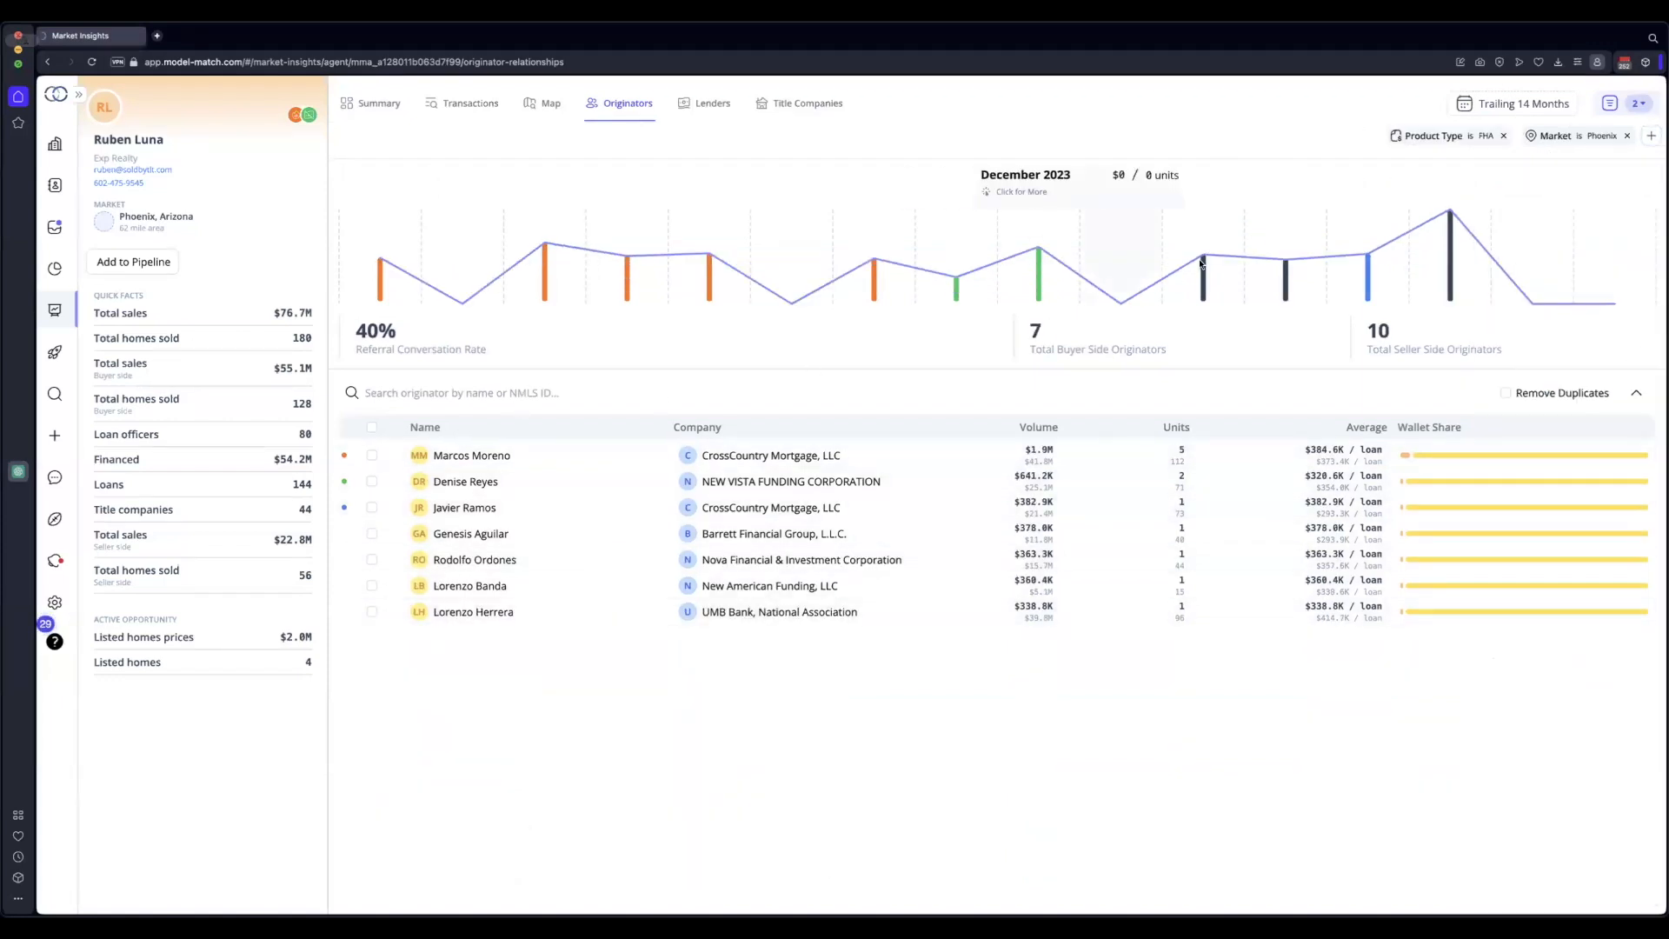
click(1626, 136)
Remove the FHA Product Type filter, view the Summary, then return to Originators
click(1628, 136)
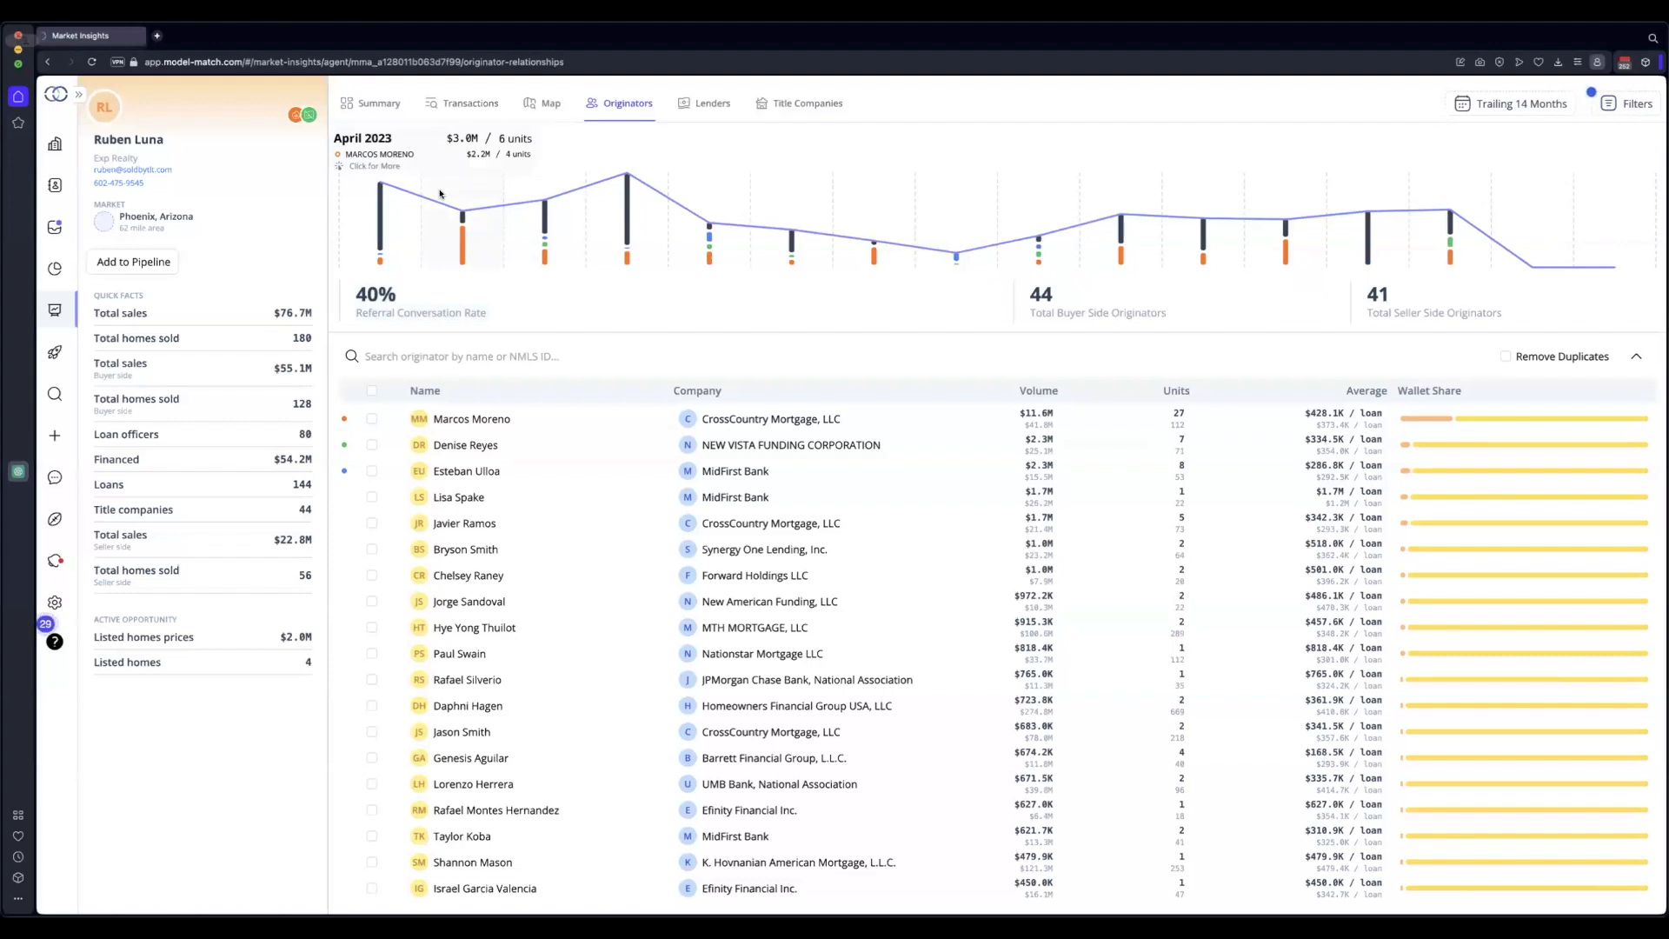
click(374, 102)
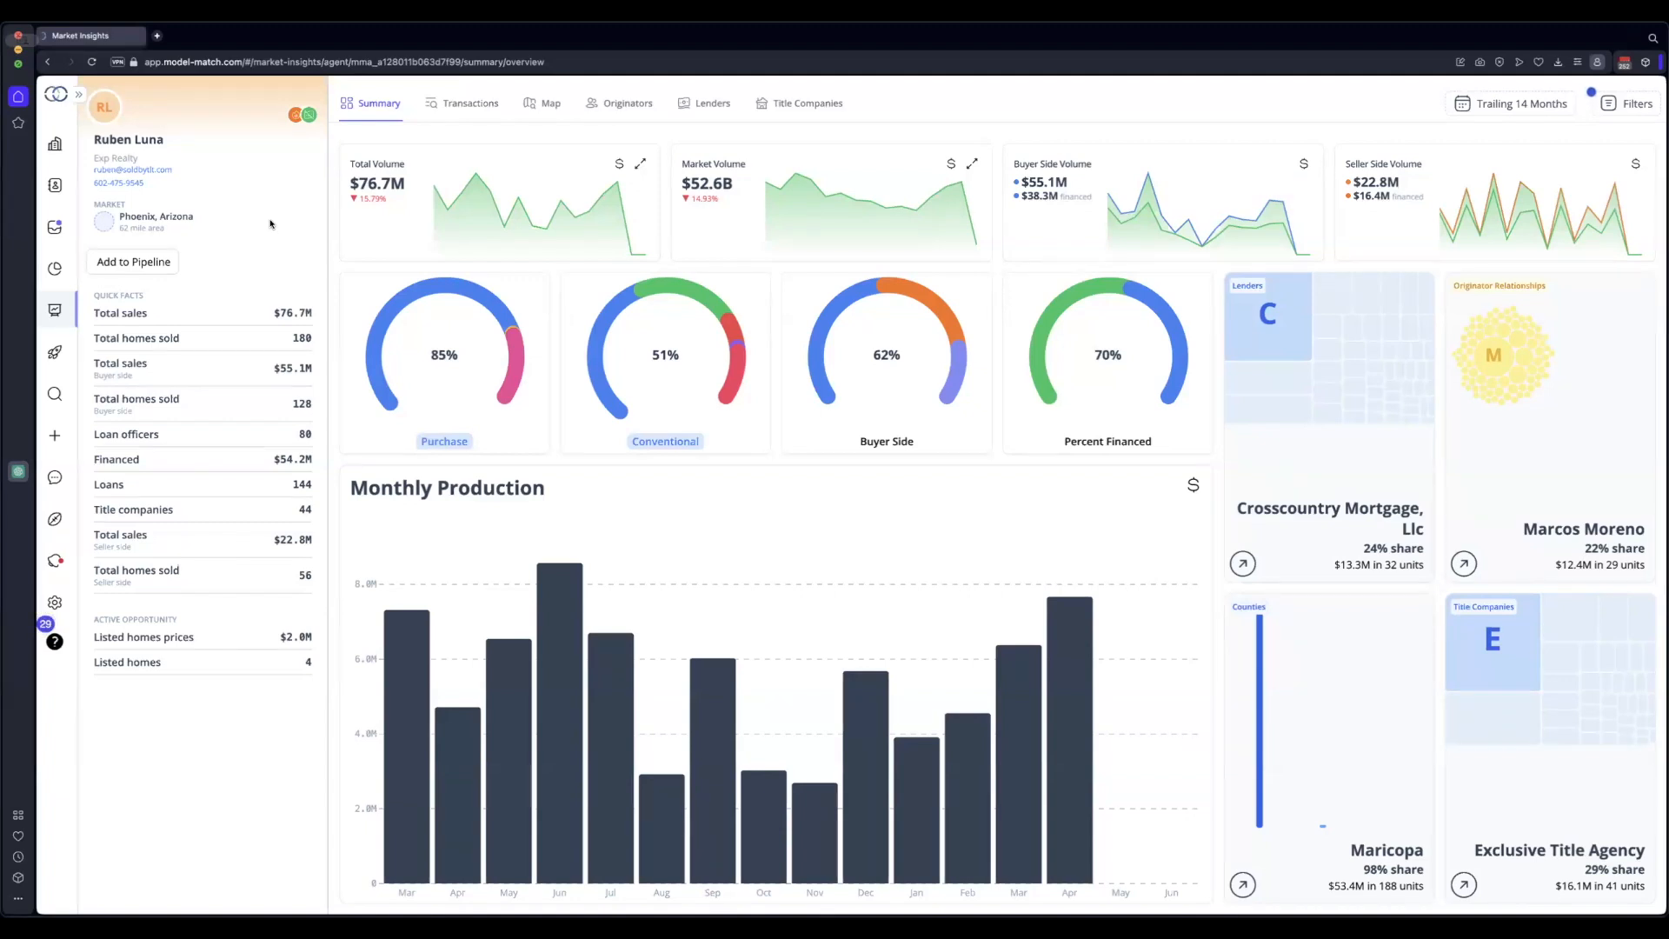
click(644, 107)
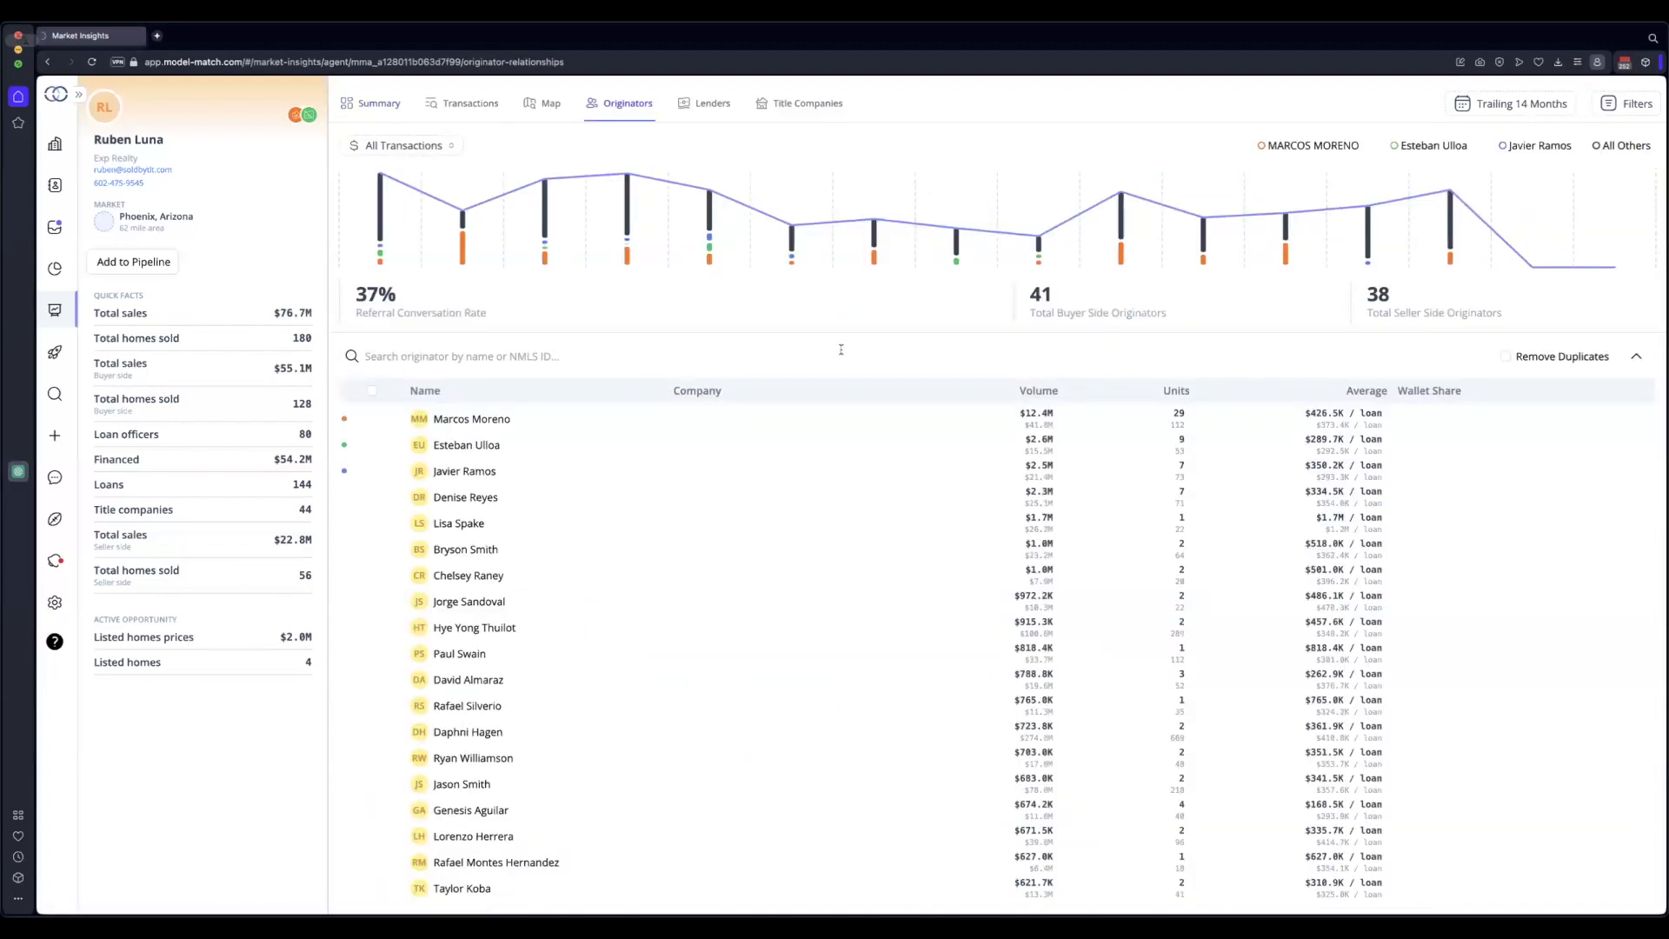